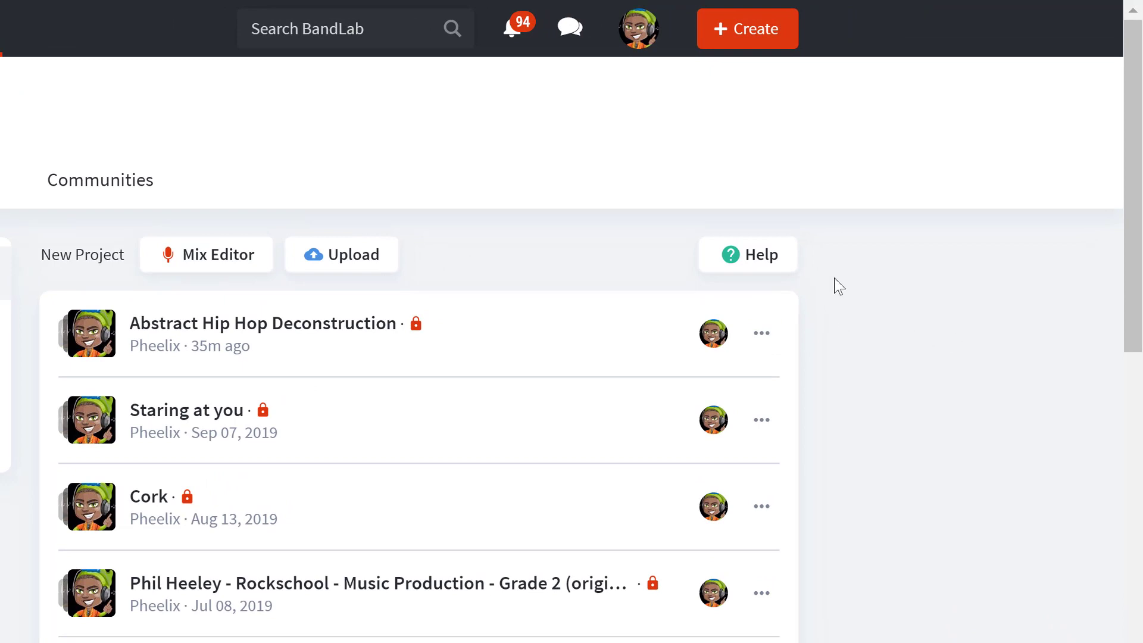
Create a new music project and open the loop library for its first track.
{"action": "left_click", "coordinate": [749, 37]}
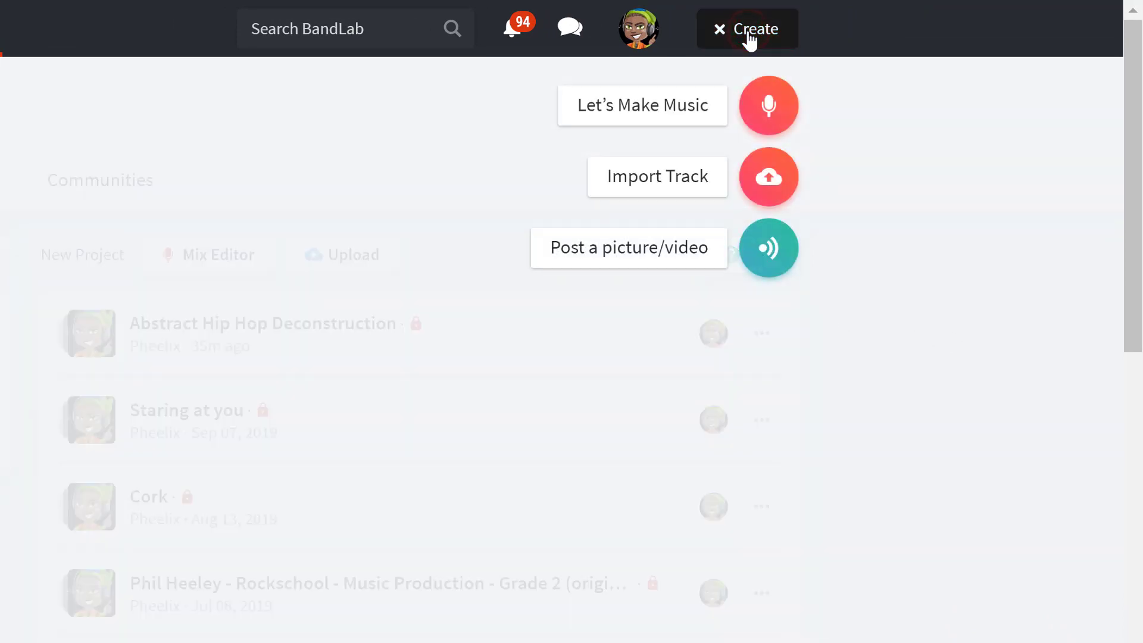
{"action": "left_click", "coordinate": [686, 106]}
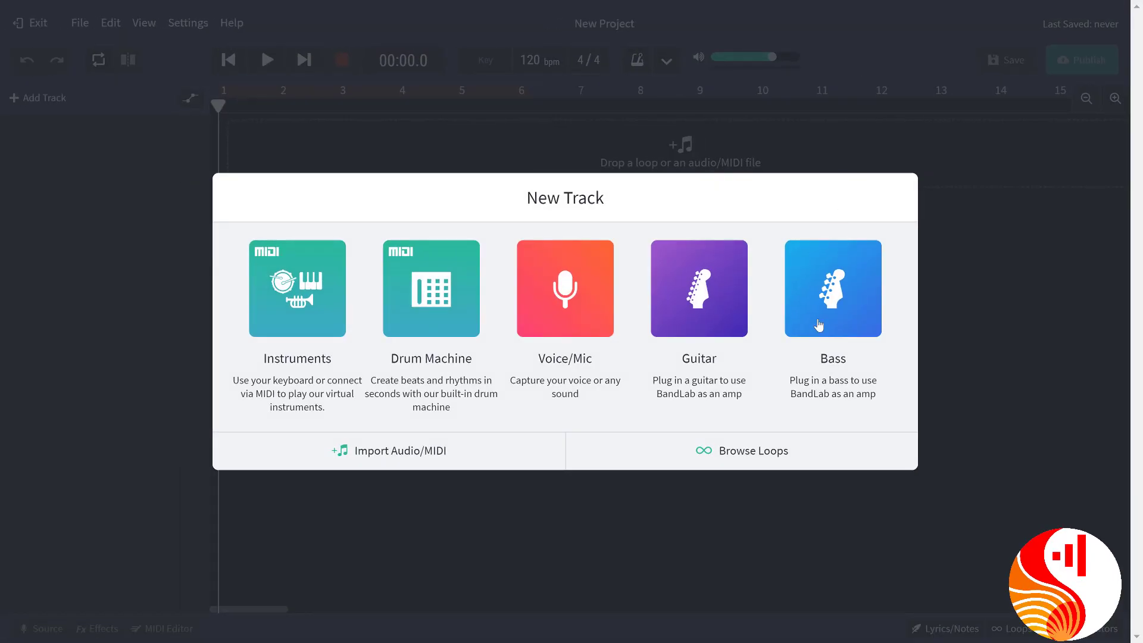
{"action": "left_click", "coordinate": [802, 453]}
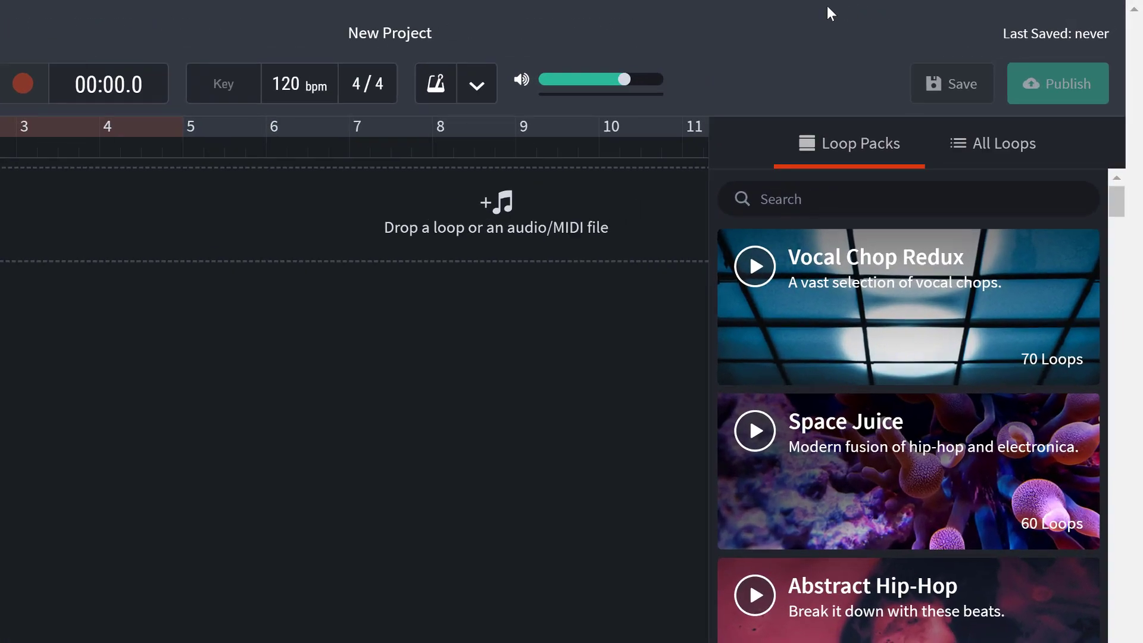
Find the MIDI loop Blitz Beat 04 by searching all loops for "beat", and add it to the project as a track.
{"action": "left_click", "coordinate": [983, 143]}
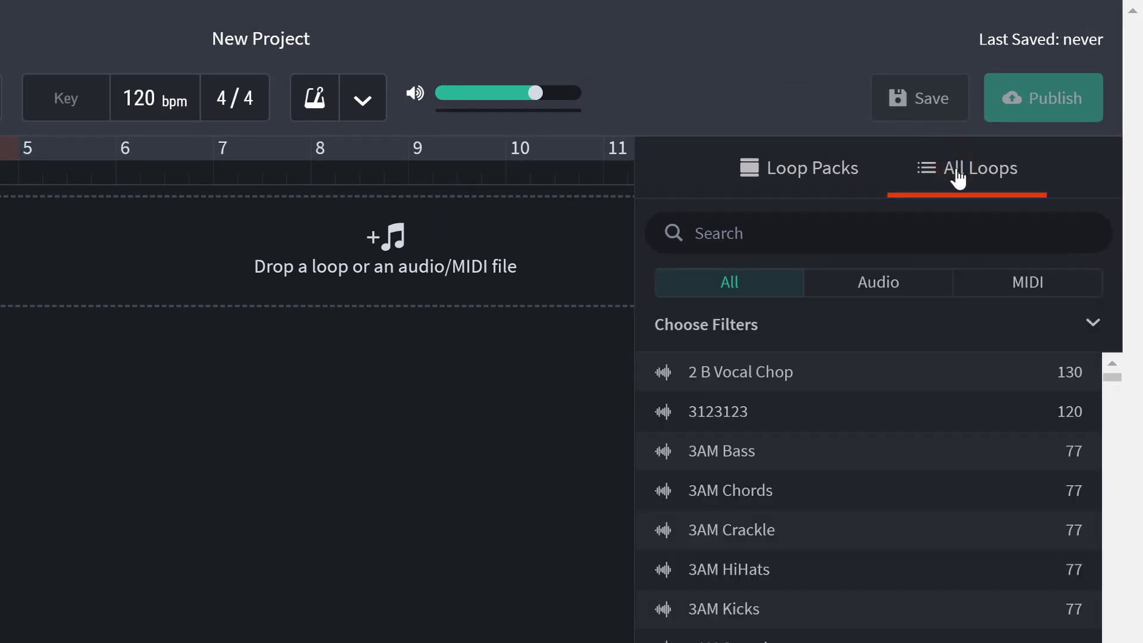
{"action": "left_click", "coordinate": [1029, 292]}
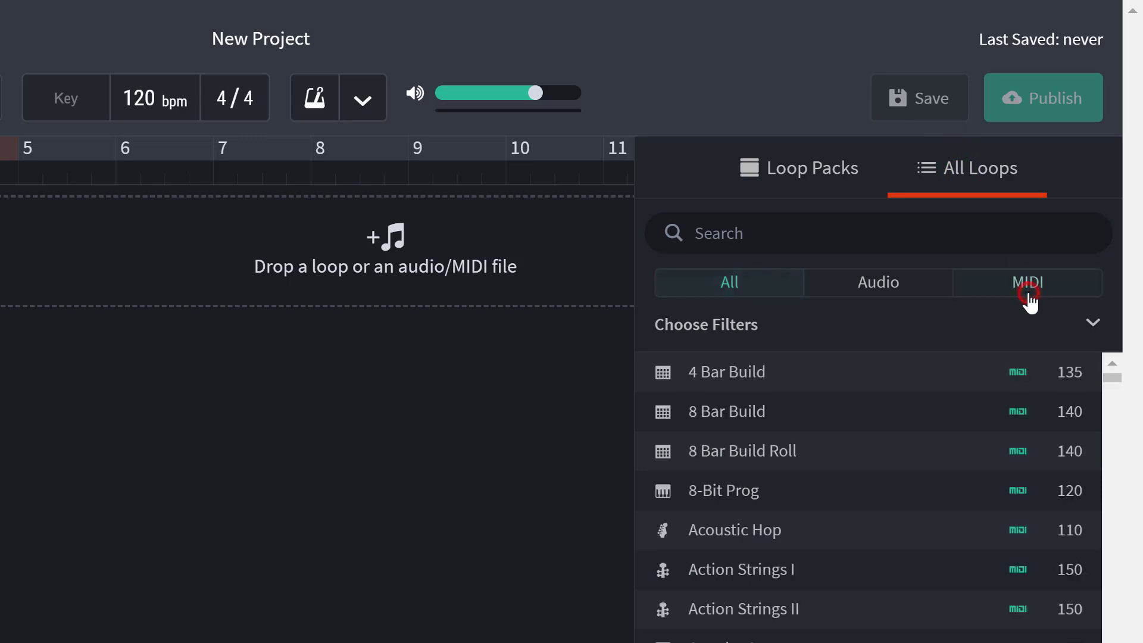
{"action": "left_click", "coordinate": [909, 238]}
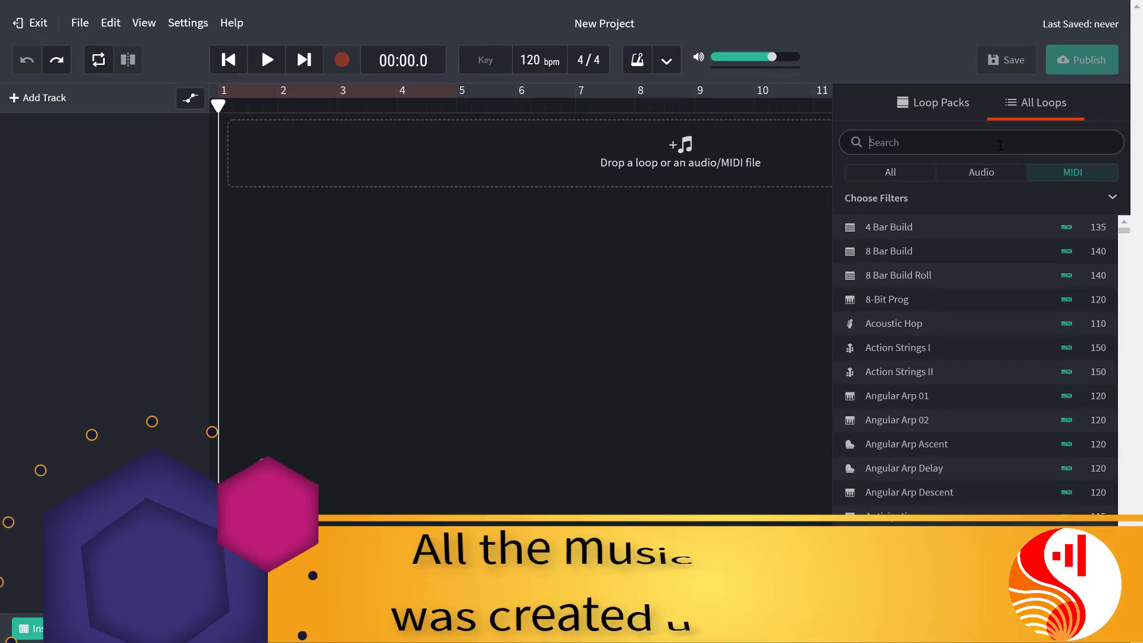
{"action": "type", "text": "beat"}
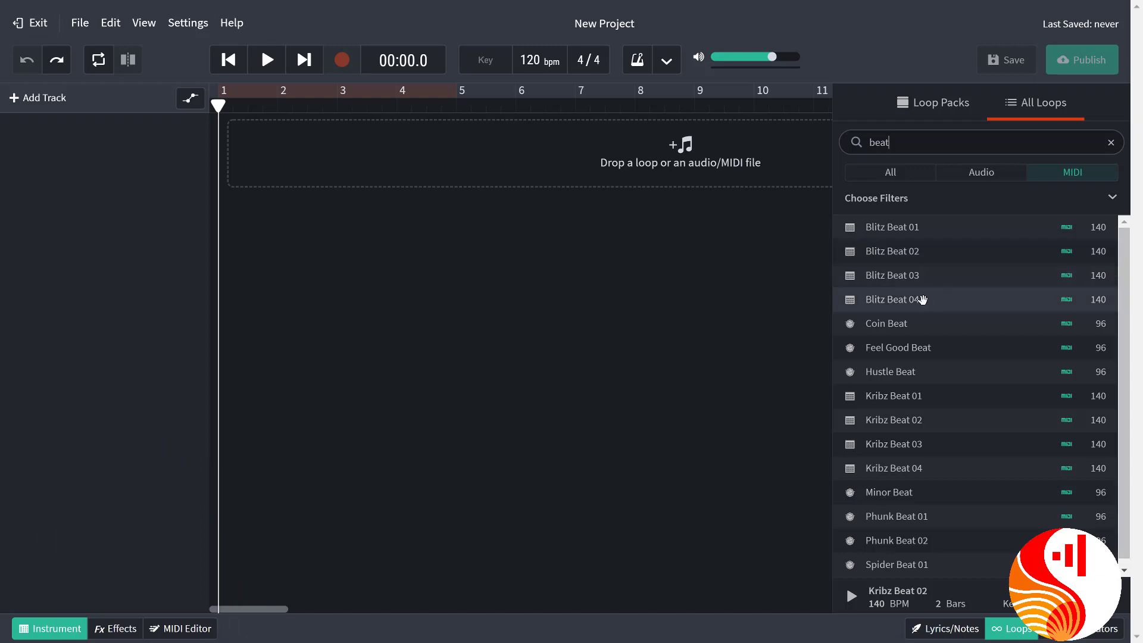
{"action": "left_click", "coordinate": [897, 299]}
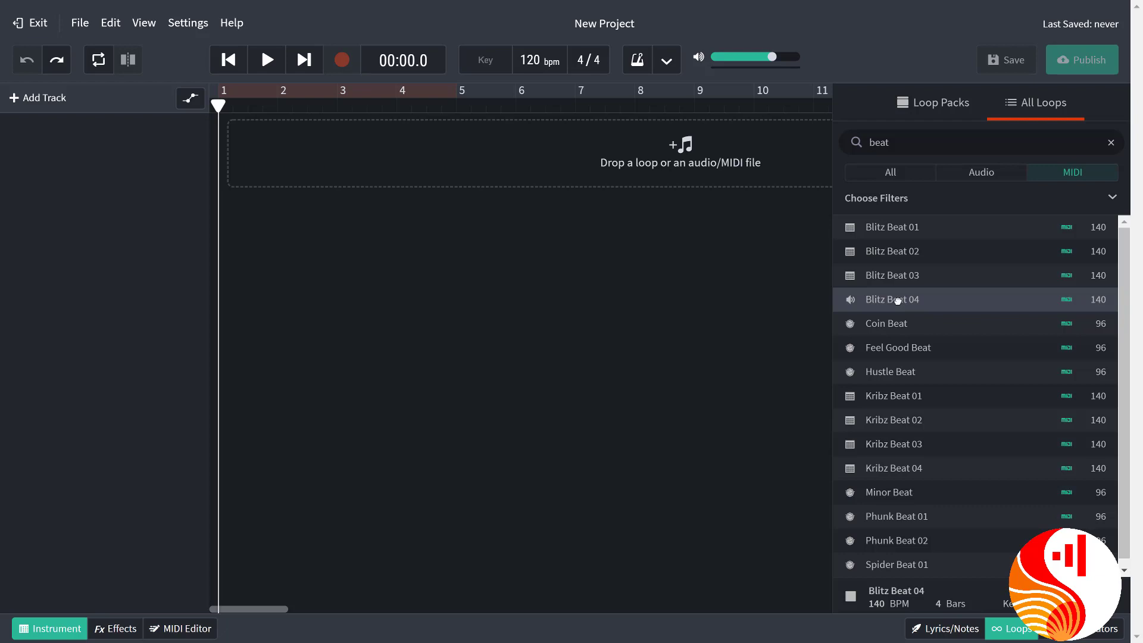
{"action": "double_click", "coordinate": [898, 299]}
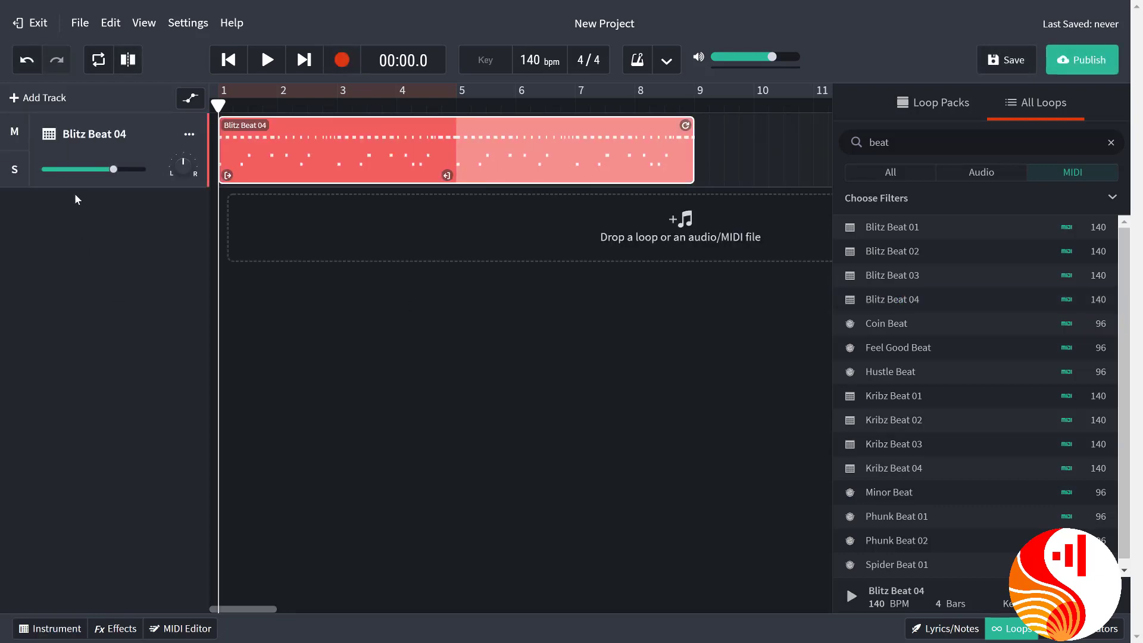
Rename the Blitz Beat 04 track as 808 Kit.
{"action": "left_click", "coordinate": [49, 136]}
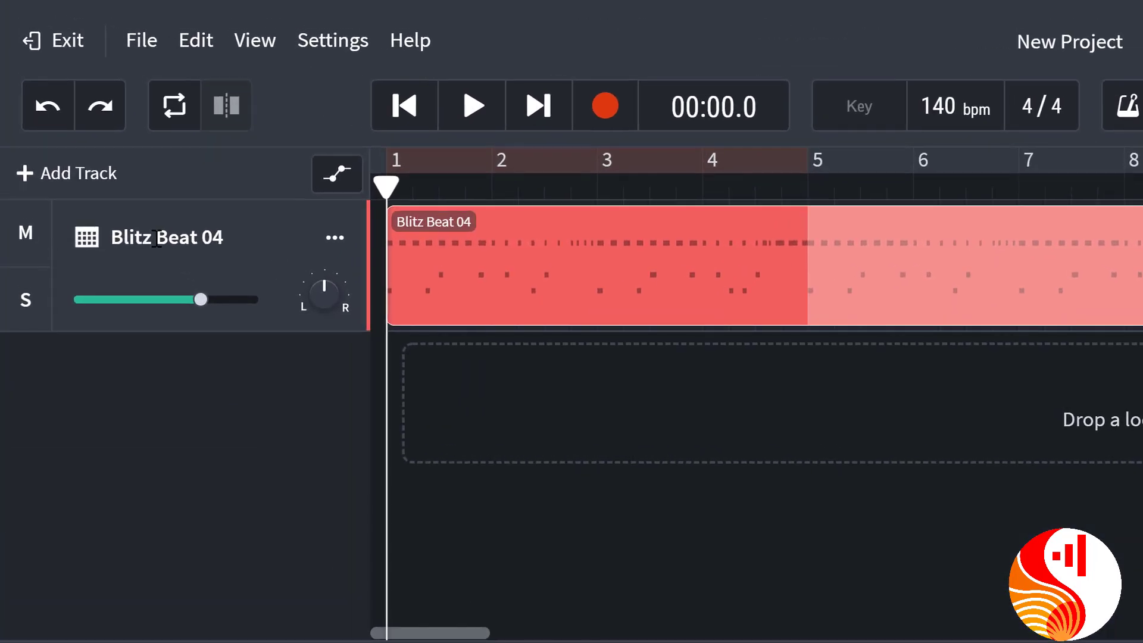
{"action": "double_click", "coordinate": [88, 134]}
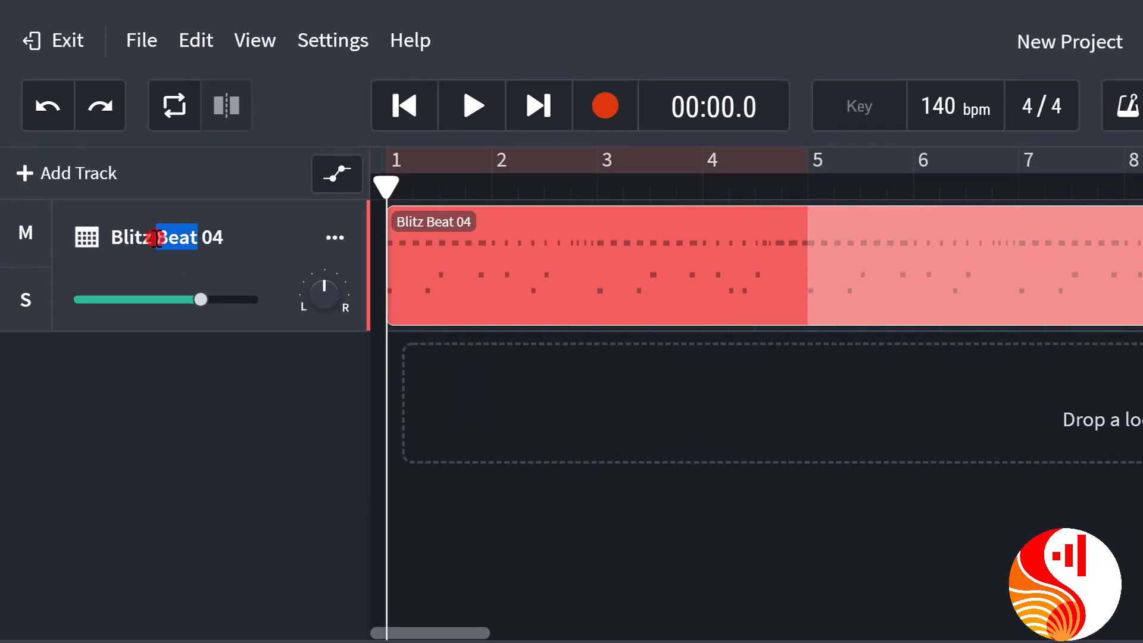
{"action": "triple_click", "coordinate": [156, 239]}
{"action": "type", "text": "808"}
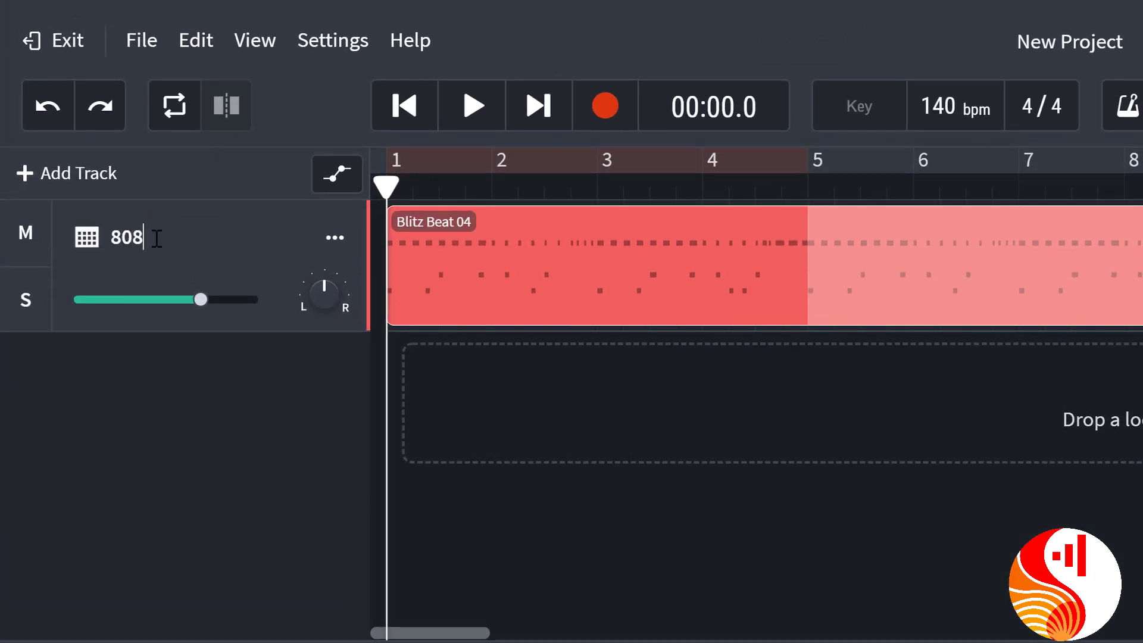
{"action": "type", "text": " Kit"}
{"action": "key", "text": "Return"}
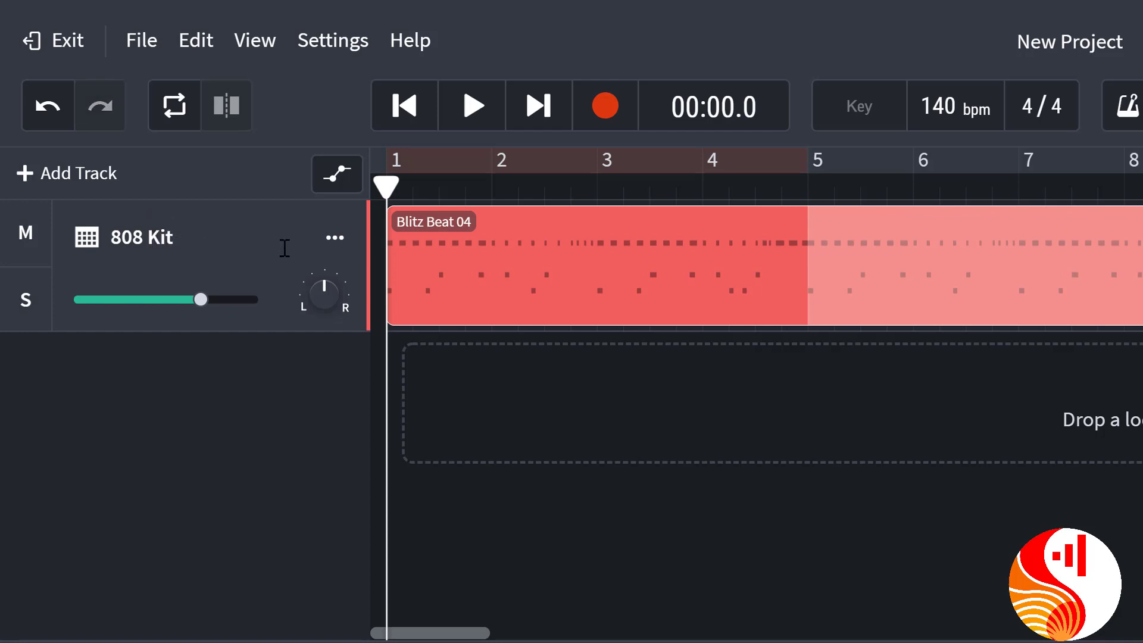
Duplicate the 808 Kit track and select the copy.
{"action": "left_click", "coordinate": [335, 241]}
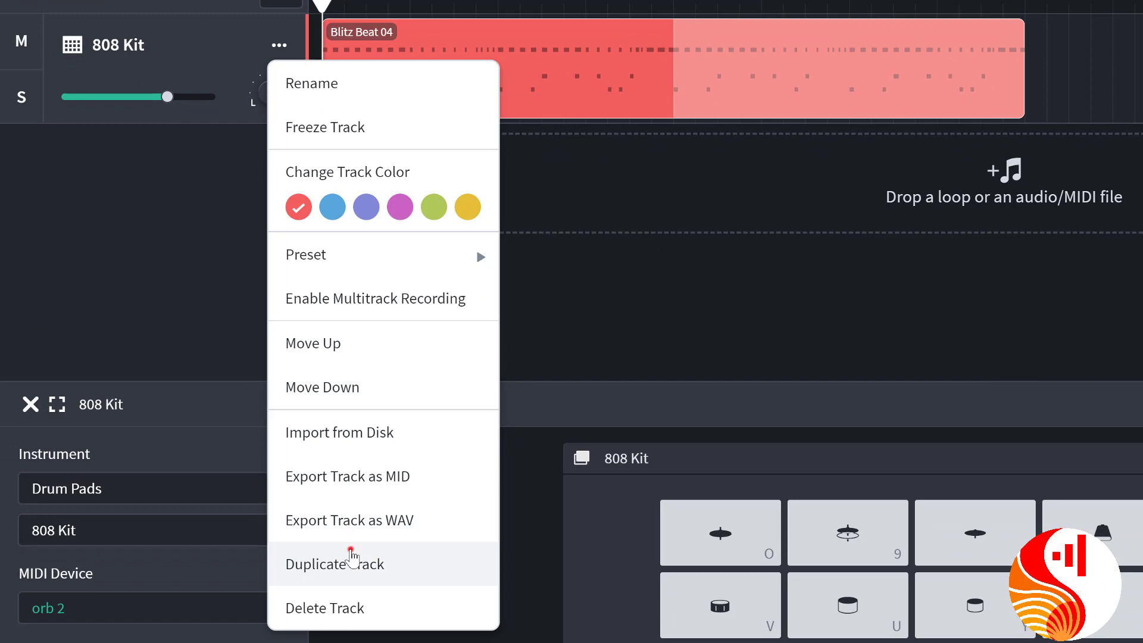
{"action": "left_click", "coordinate": [351, 557]}
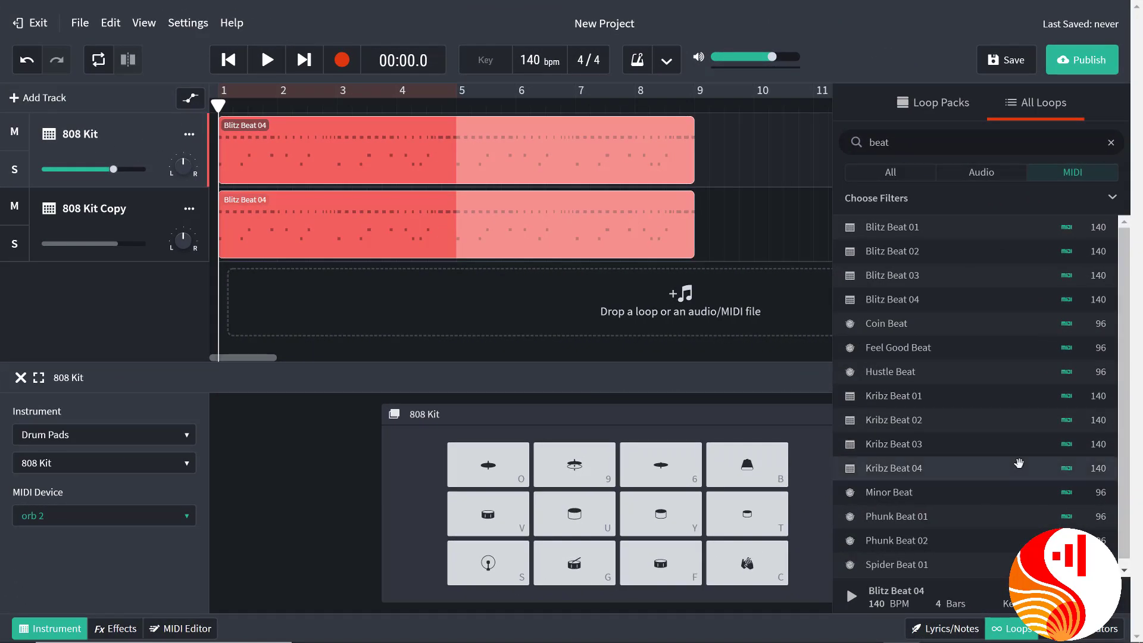
{"action": "left_click", "coordinate": [126, 208]}
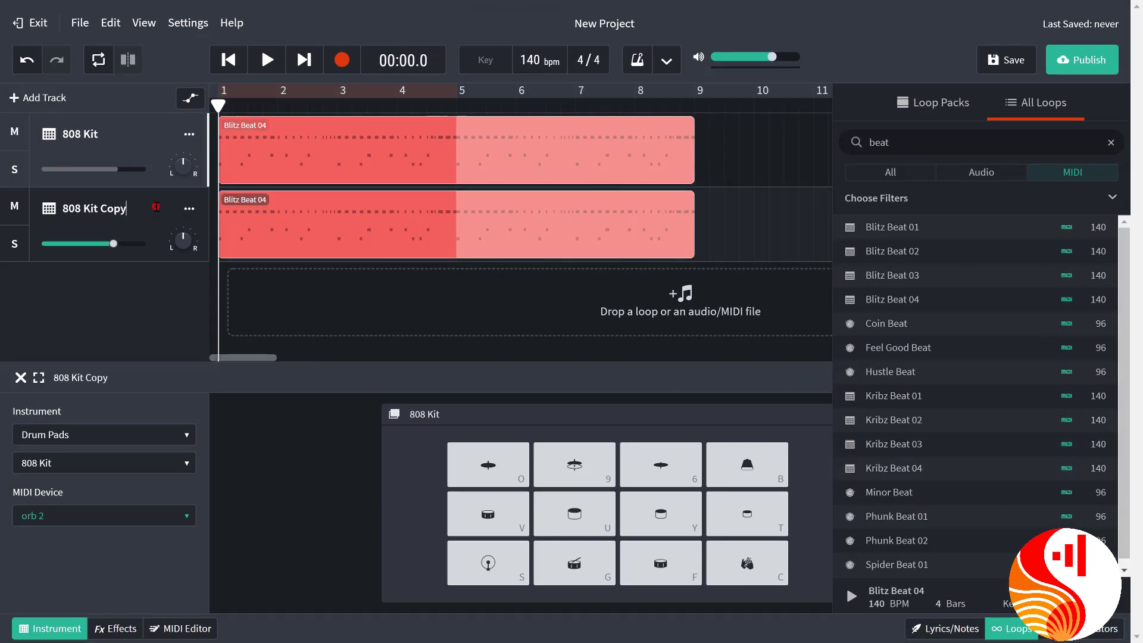
{"action": "left_click", "coordinate": [156, 206]}
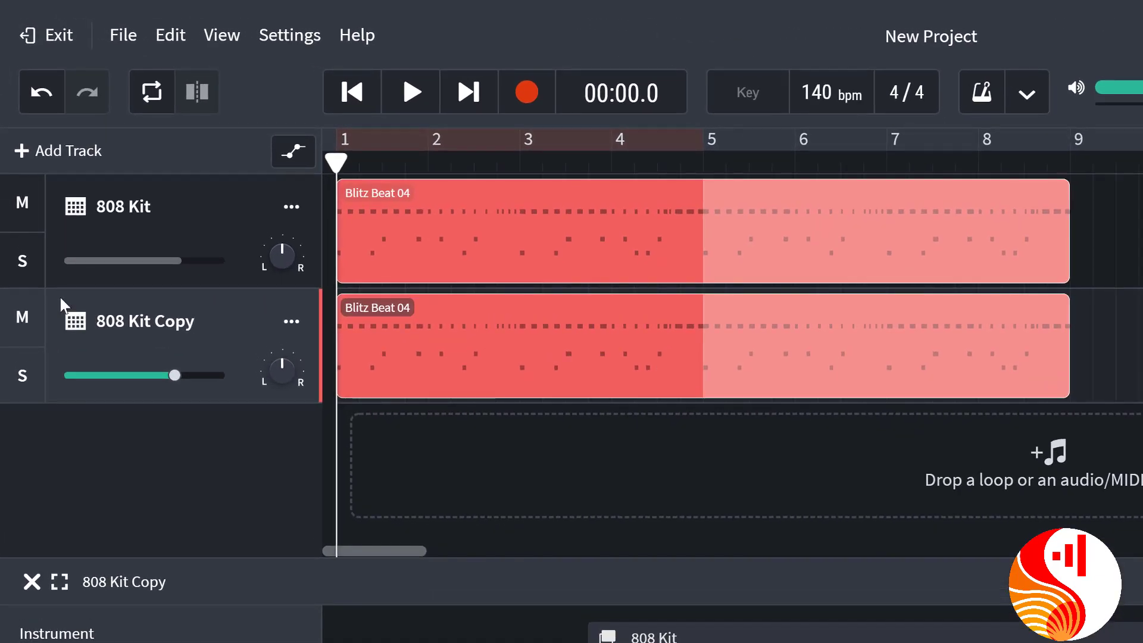
Solo the duplicated 808 Kit track and listen to its beat, pausing the playback after about one loop.
{"action": "left_click", "coordinate": [19, 387]}
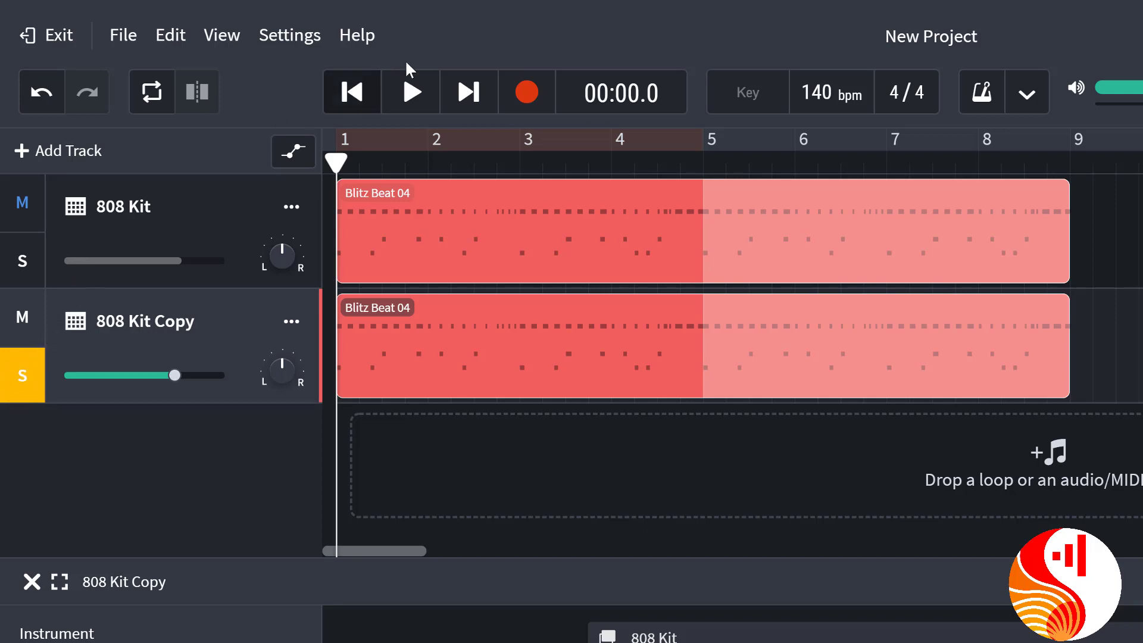
{"action": "left_click", "coordinate": [405, 93]}
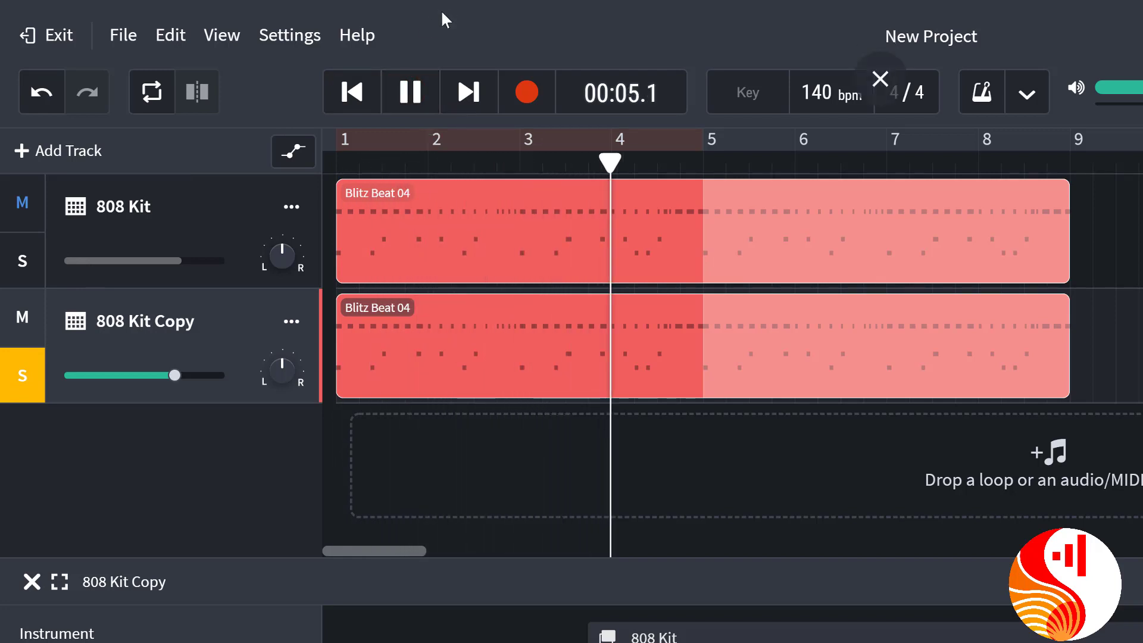
{"action": "left_click", "coordinate": [410, 94]}
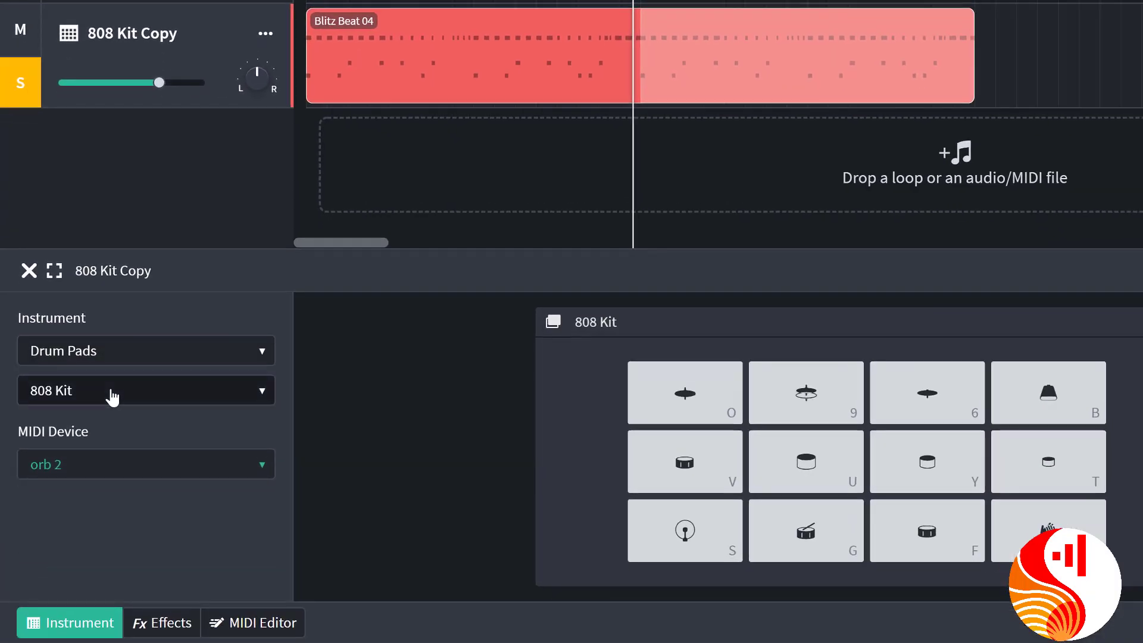
Preview the Abstract Hip Hop Kit, assign it to the duplicated track and play the beat with it.
{"action": "left_click", "coordinate": [115, 430]}
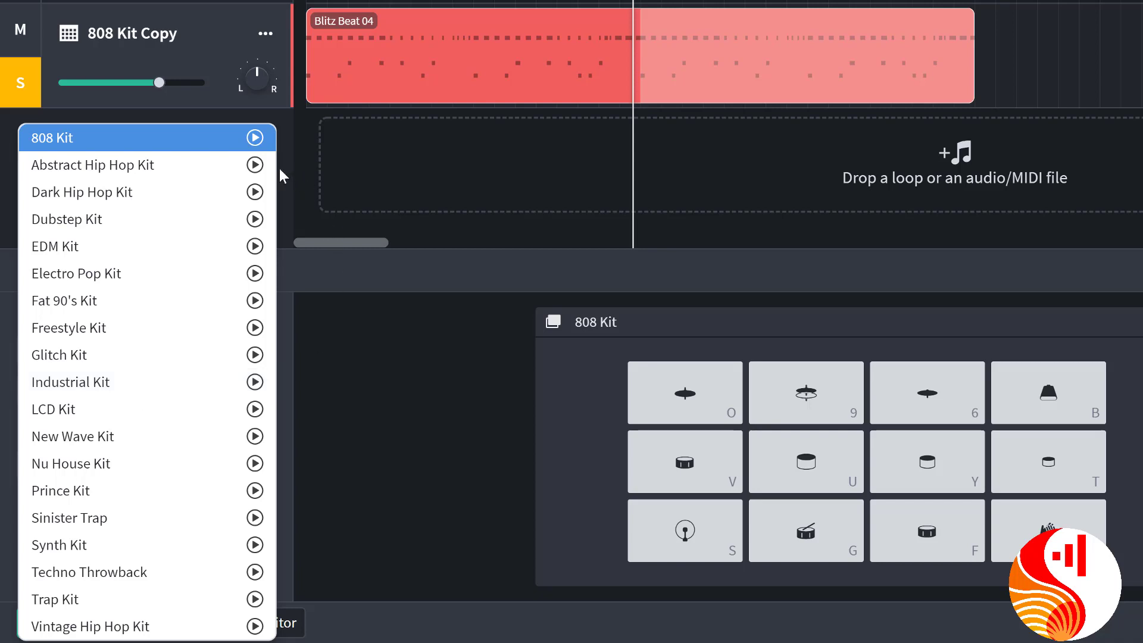
{"action": "left_click", "coordinate": [254, 165]}
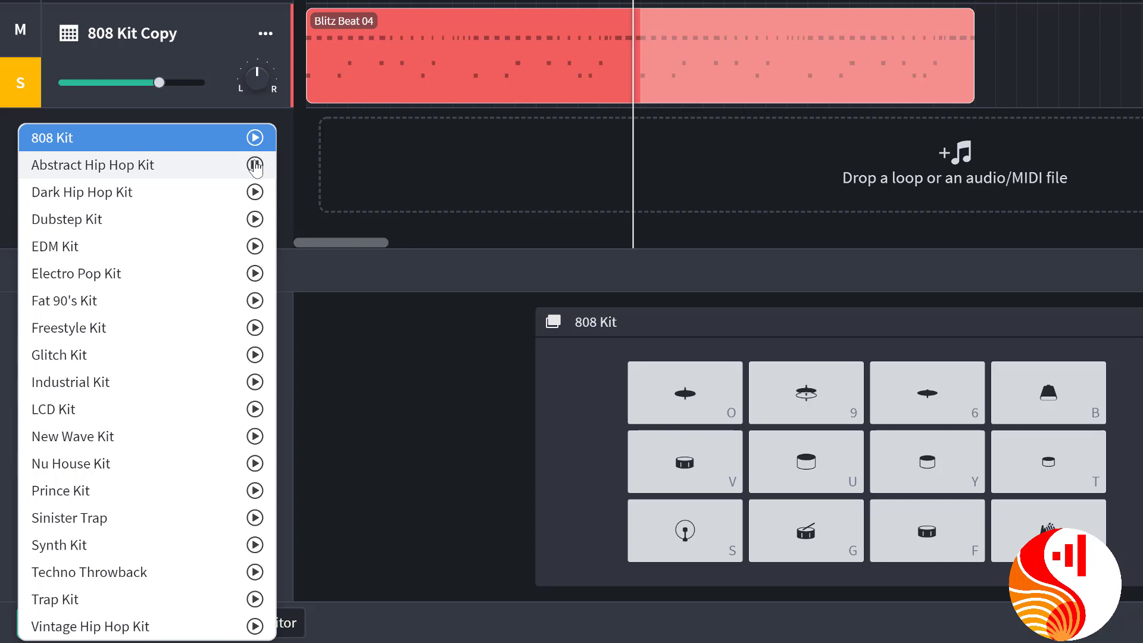
{"action": "left_click", "coordinate": [255, 165]}
{"action": "left_click", "coordinate": [101, 166]}
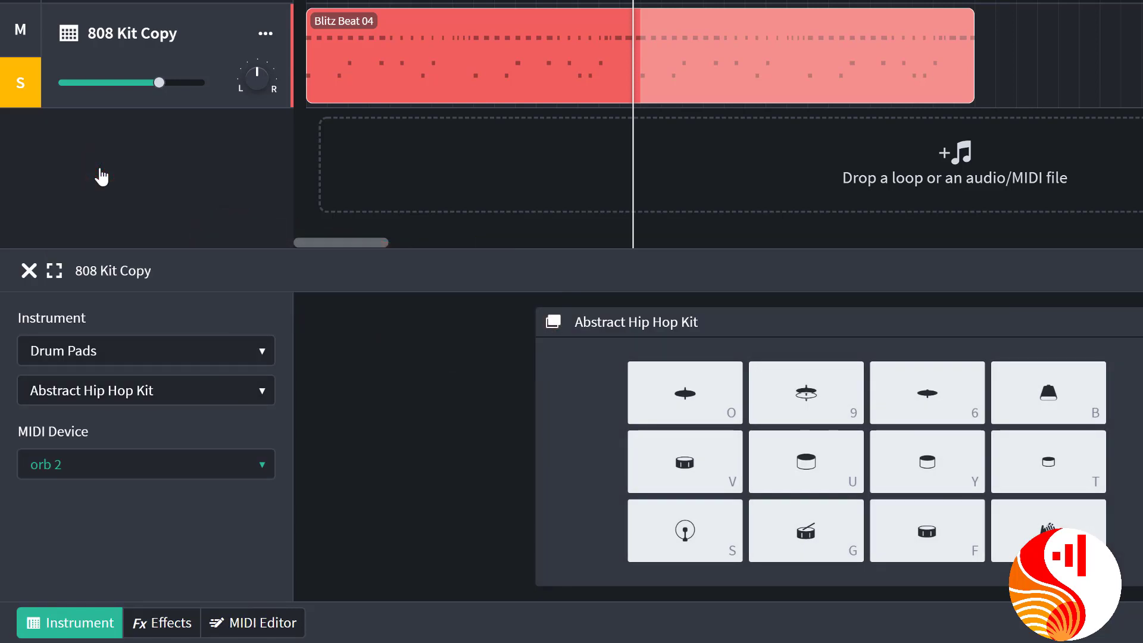
{"action": "key", "text": "space"}
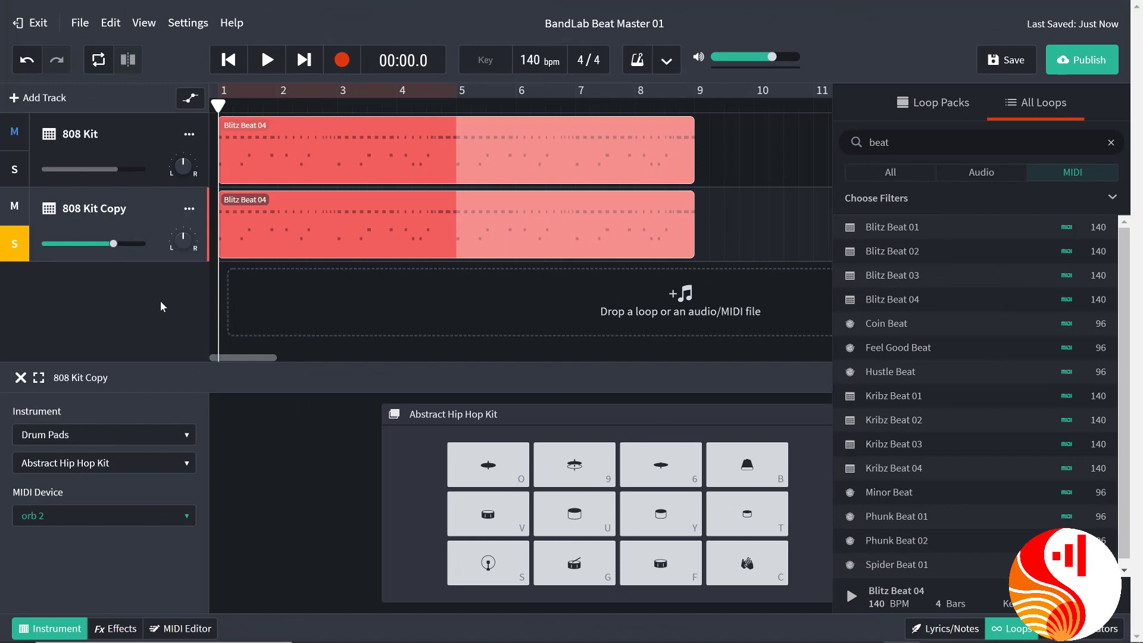
Rename the 808 Kit Copy track as Abstract Hip hop Kit.
{"action": "double_click", "coordinate": [110, 208]}
{"action": "type", "text": "A"}
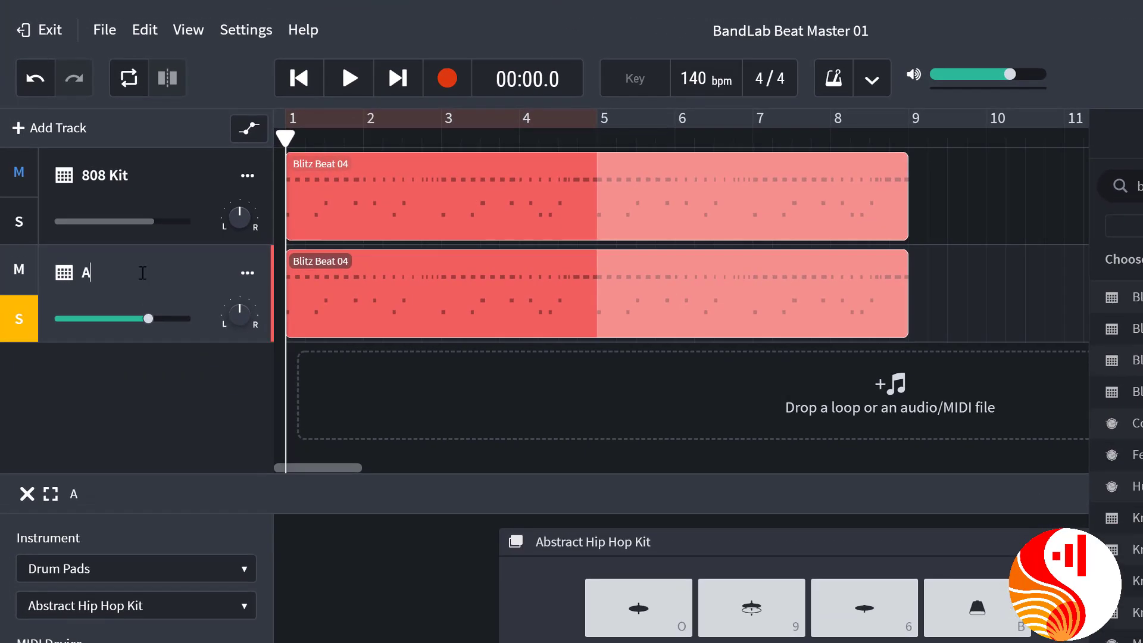
{"action": "type", "text": "bstract"}
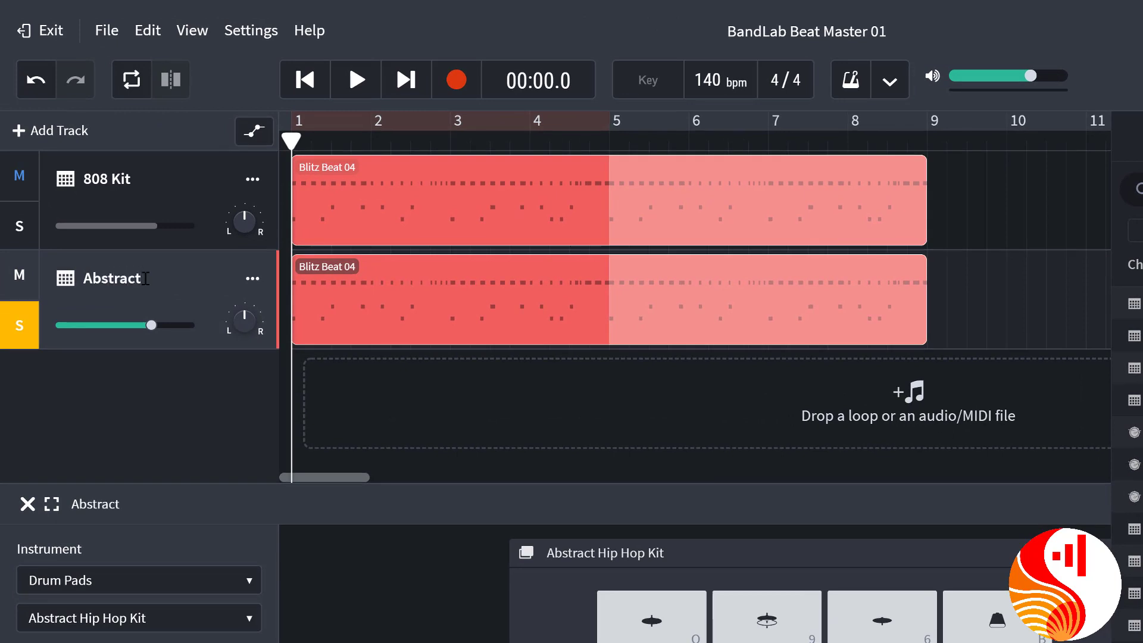
{"action": "type", "text": " Hip hop Kit"}
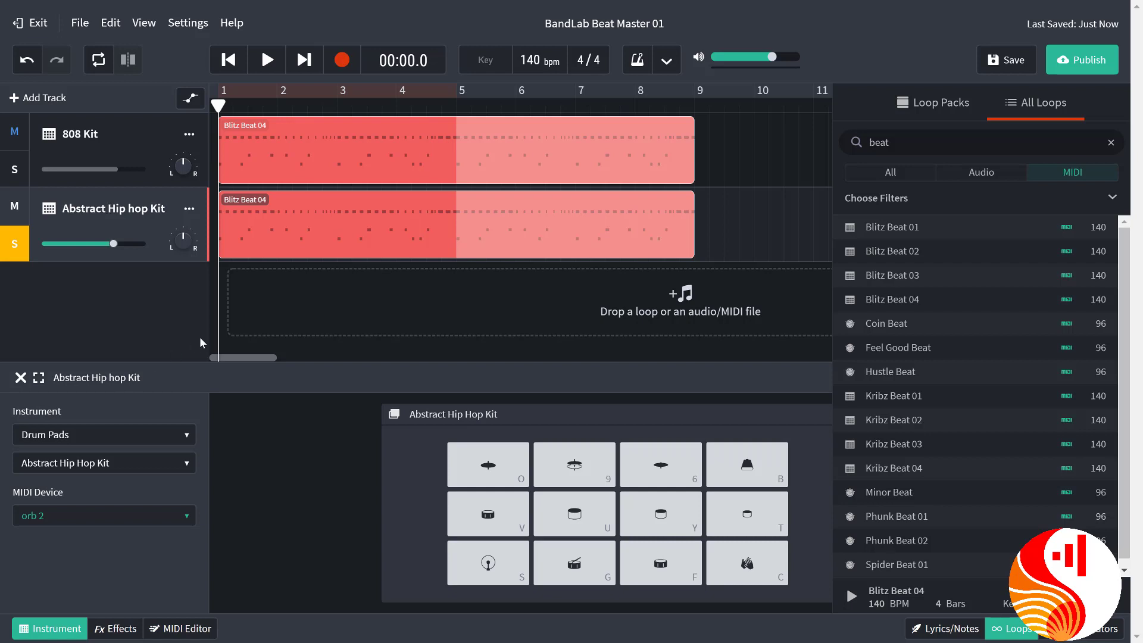
Duplicate the Abstract Hip hop Kit track and select the soloed track beneath it.
{"action": "left_click", "coordinate": [189, 209]}
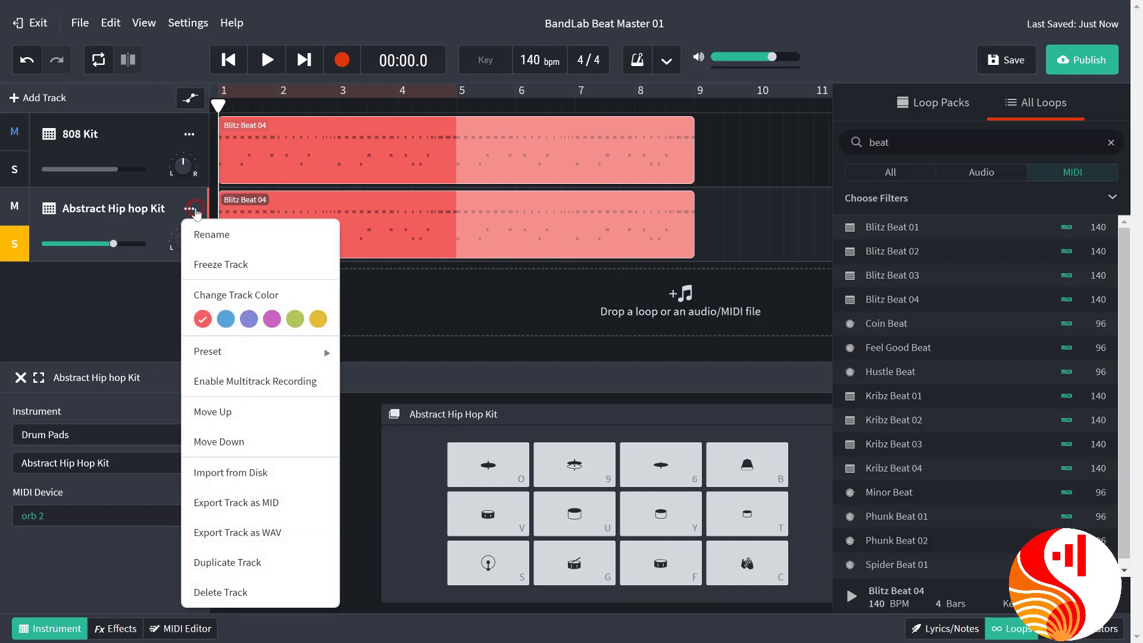
{"action": "left_click", "coordinate": [219, 570]}
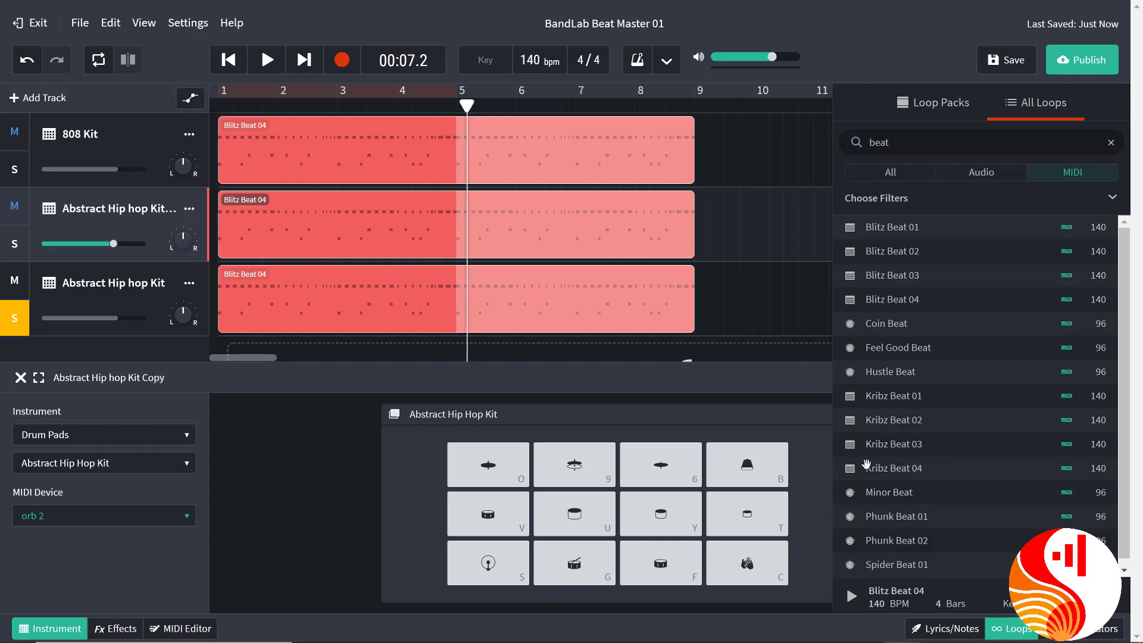
{"action": "left_click", "coordinate": [111, 275]}
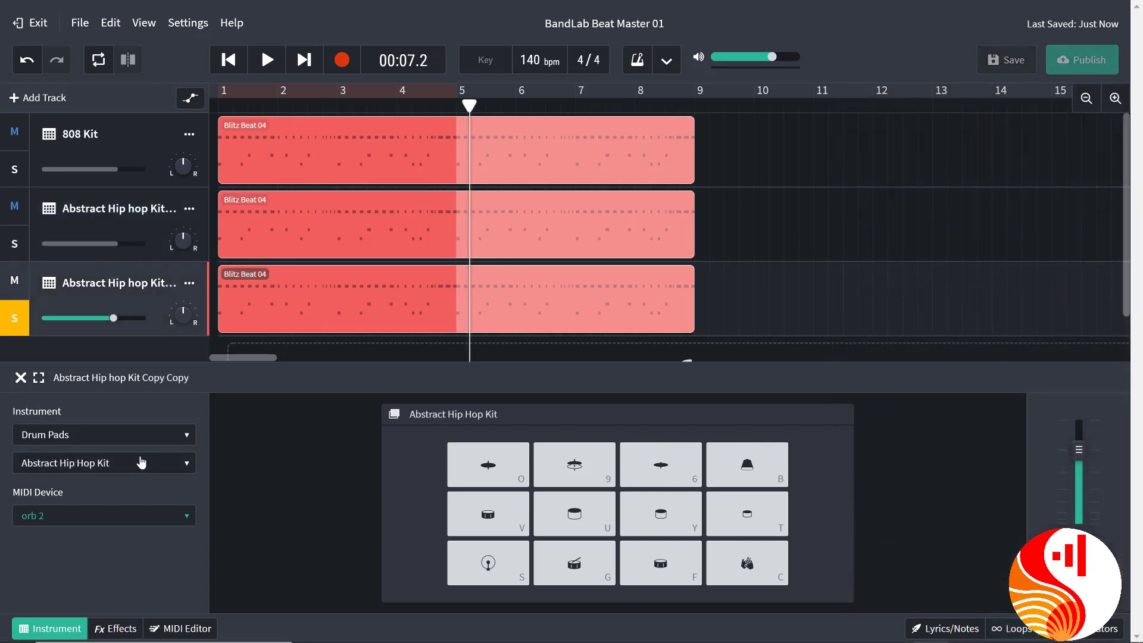
Preview the Dark Hip Hop Kit, assign it to the third track and play the beat from the start.
{"action": "left_click", "coordinate": [116, 463]}
{"action": "left_click", "coordinate": [181, 322]}
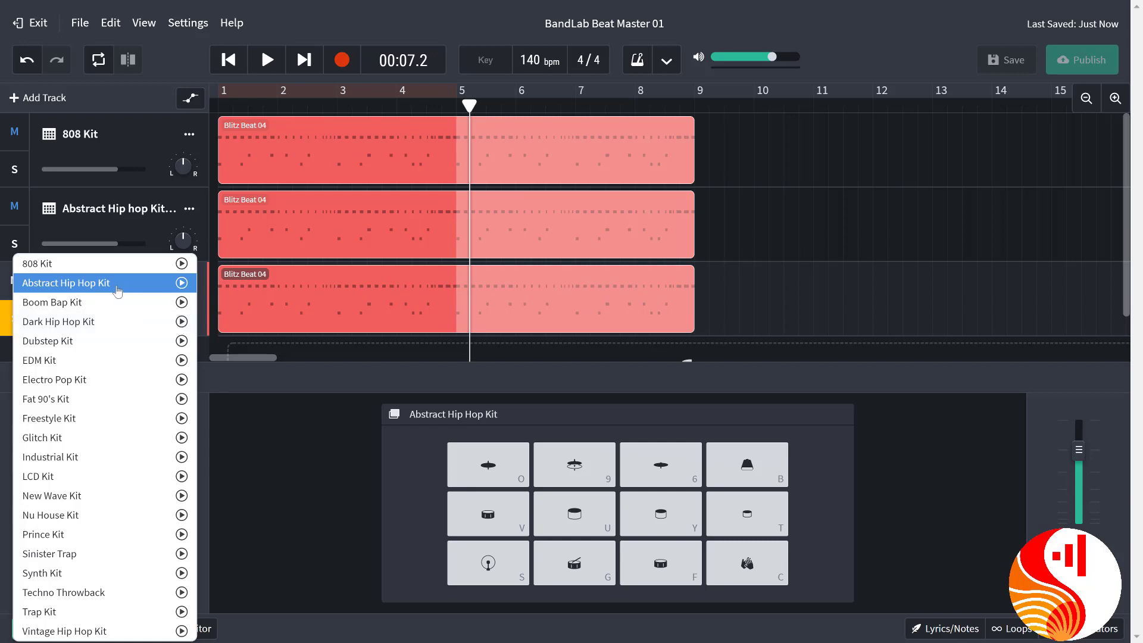
{"action": "left_click", "coordinate": [84, 316]}
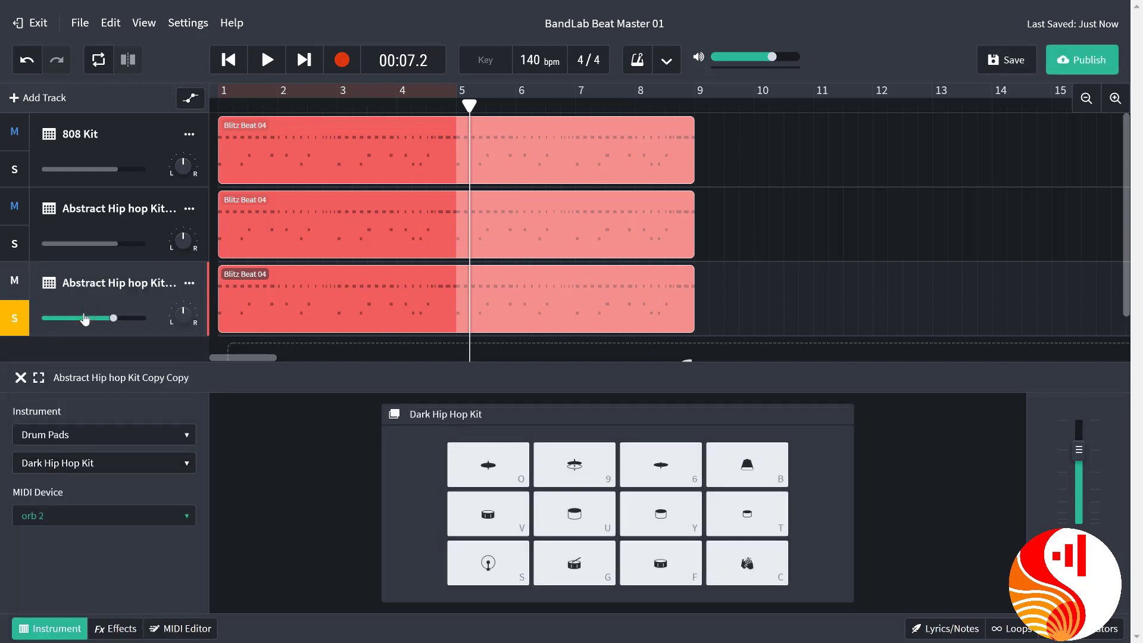
{"action": "left_click", "coordinate": [240, 70]}
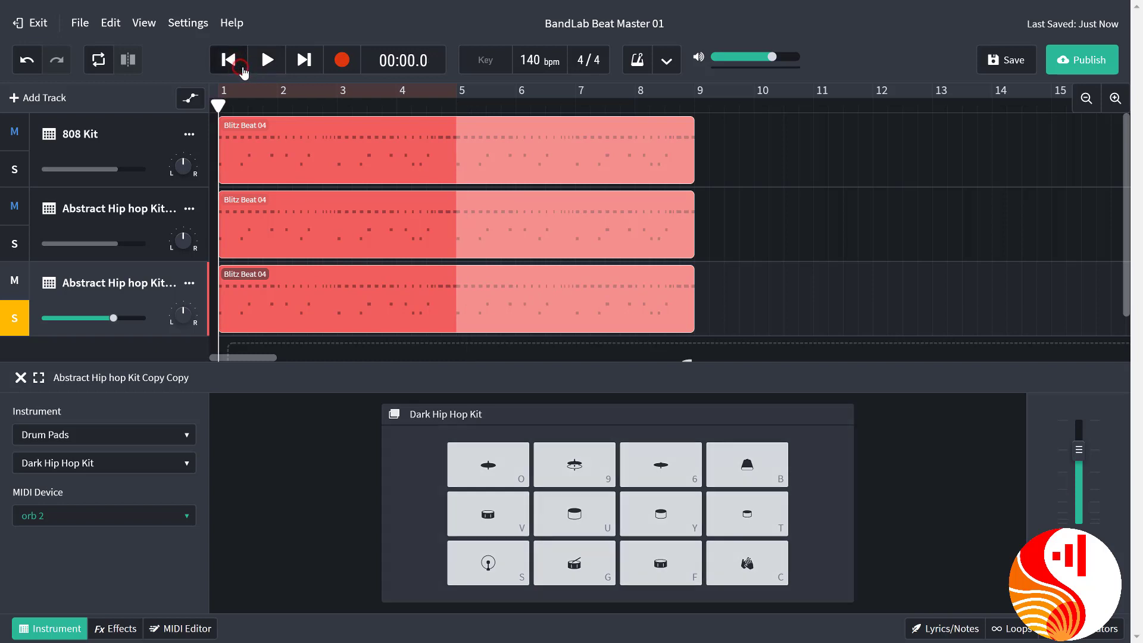
{"action": "left_click", "coordinate": [257, 69]}
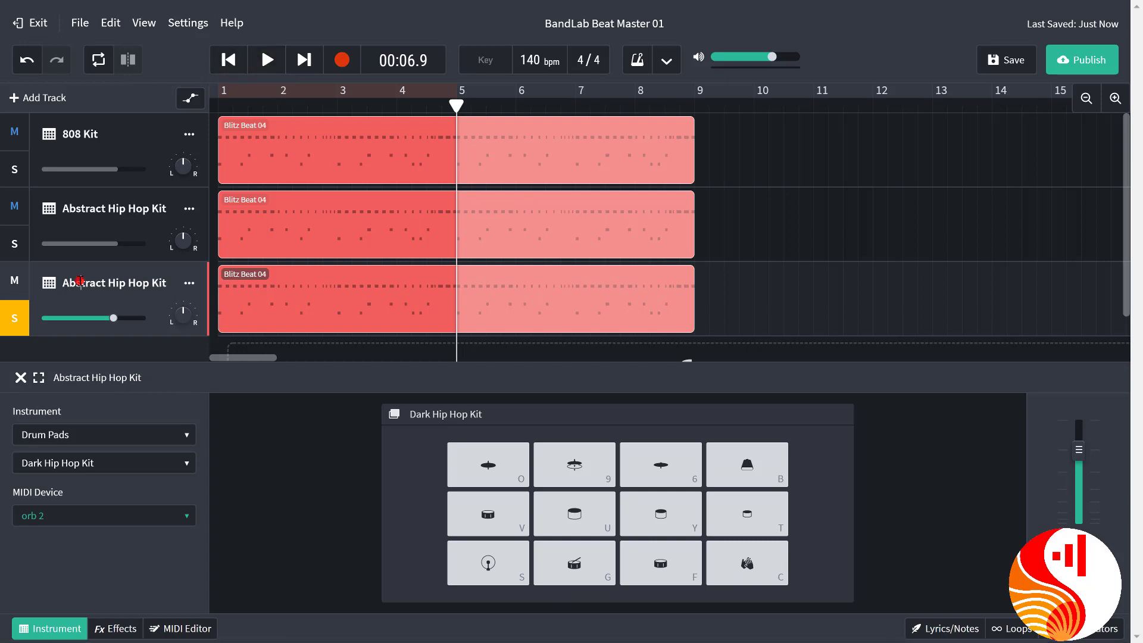
Rename the third track as Dark Hip Hop Kit.
{"action": "double_click", "coordinate": [80, 282]}
{"action": "type", "text": "Dark"}
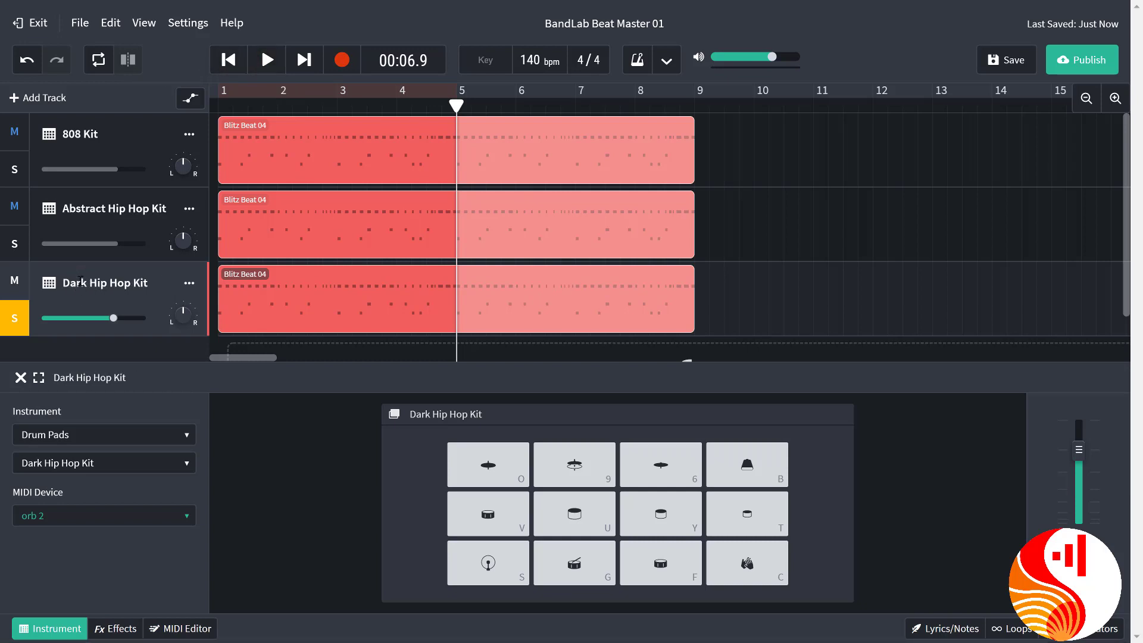
Save the project and duplicate the Dark Hip Hop Kit track.
{"action": "left_click", "coordinate": [1012, 59]}
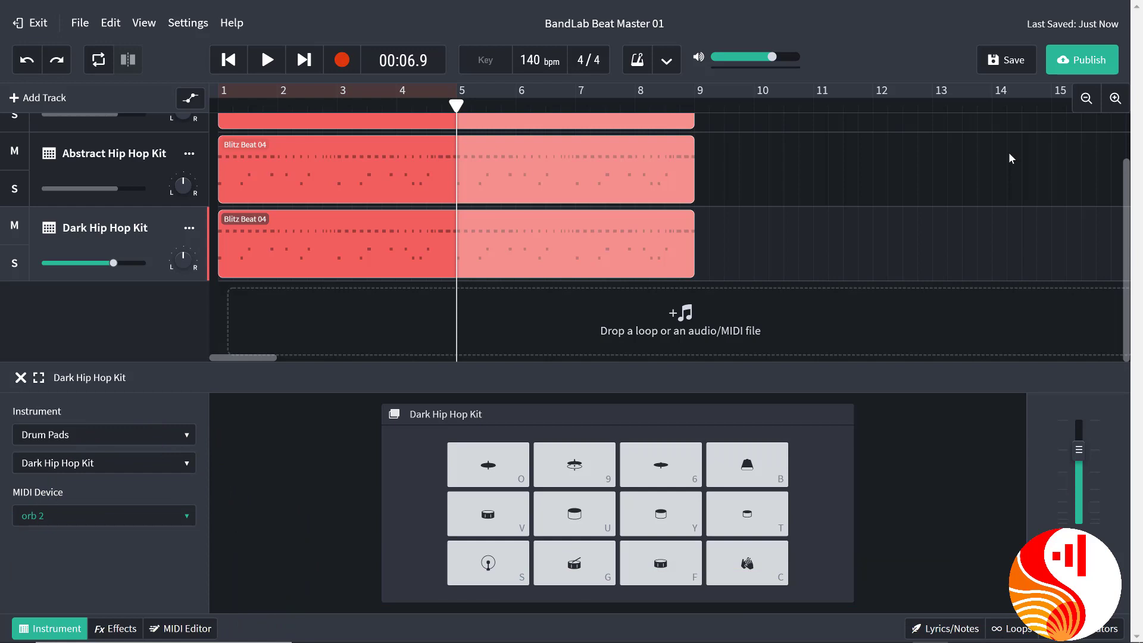
{"action": "left_click", "coordinate": [189, 233]}
{"action": "left_click", "coordinate": [228, 561]}
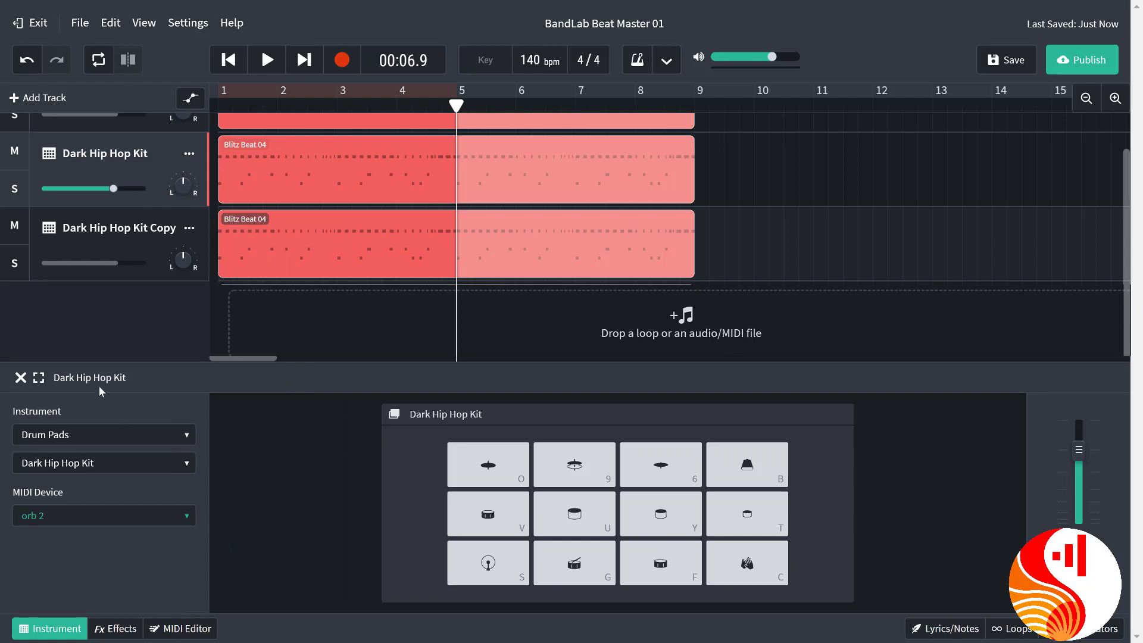
Solo the Dark Hip Hop Kit copy and switch its instrument to the Afro Cuban Percussion drum kit.
{"action": "left_click", "coordinate": [102, 226]}
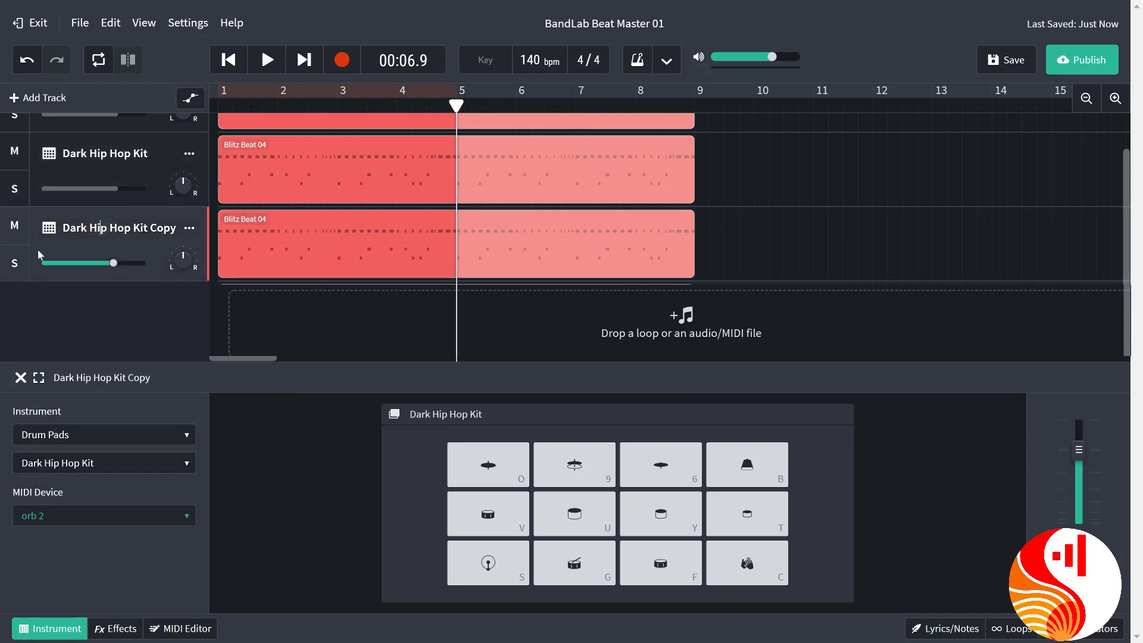
{"action": "left_click", "coordinate": [14, 265]}
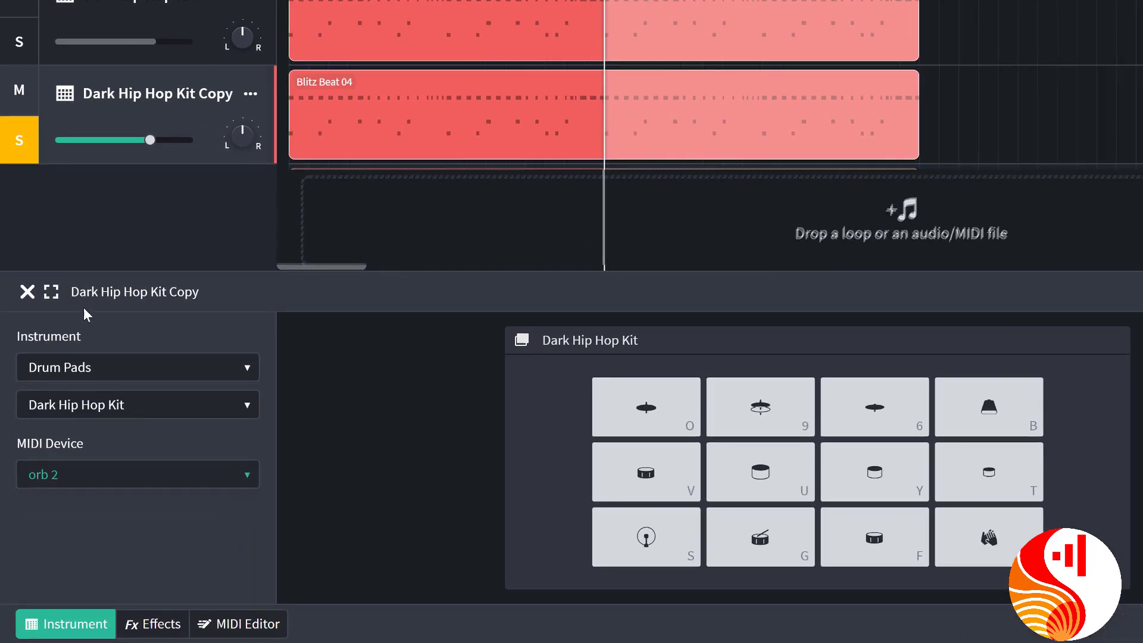
{"action": "left_click", "coordinate": [138, 364]}
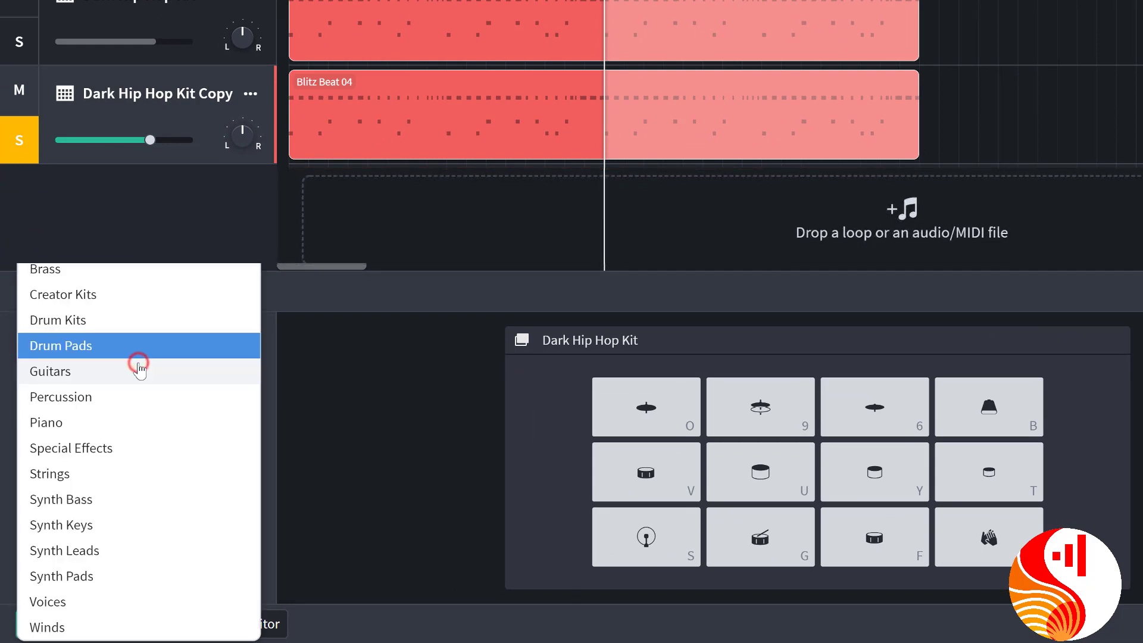
{"action": "left_click", "coordinate": [136, 329]}
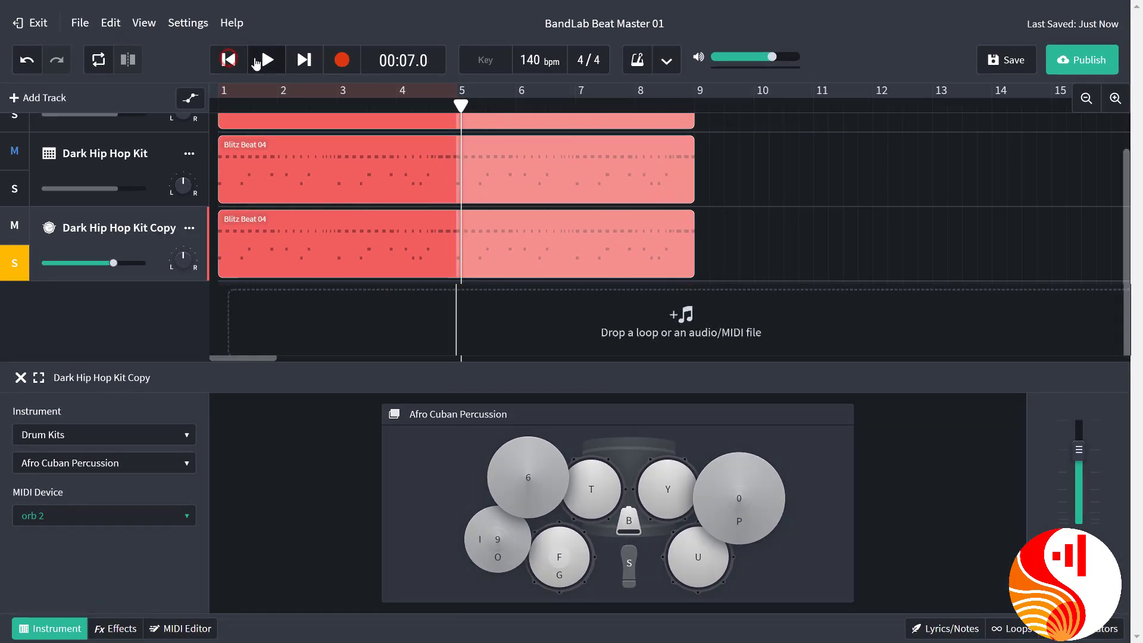
Play the beat from the start with the Afro Cuban Percussion kit, then pause after about four bars.
{"action": "left_click", "coordinate": [230, 60]}
{"action": "left_click", "coordinate": [266, 62]}
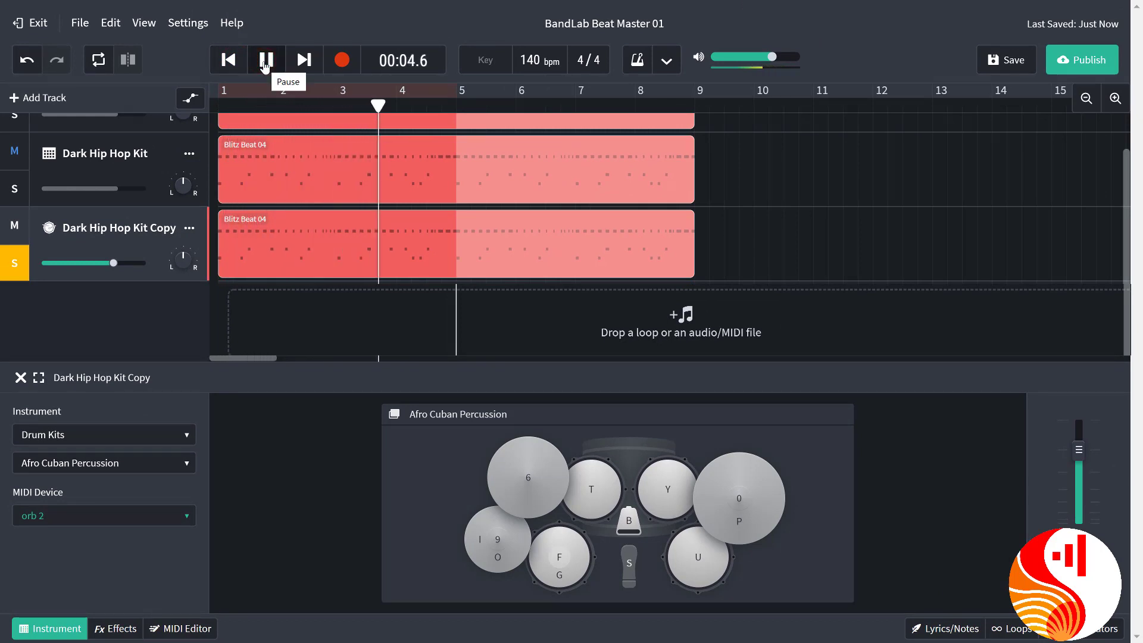
{"action": "left_click", "coordinate": [266, 62]}
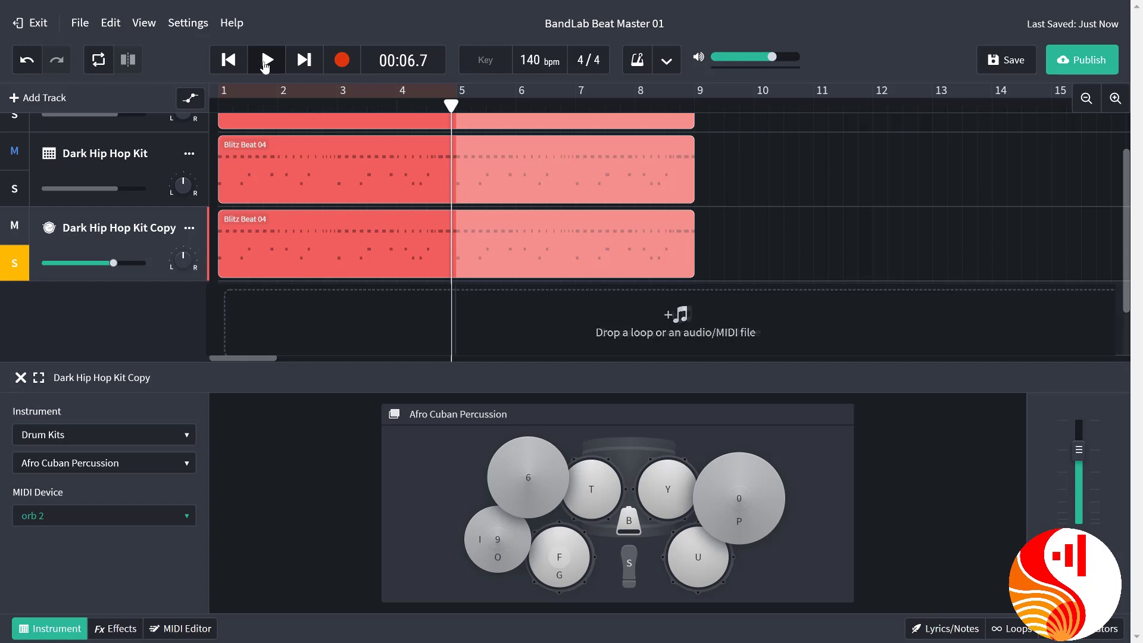
Rename the Dark Hip Hop Kit Copy track as Afro Cuban Percussion.
{"action": "double_click", "coordinate": [141, 227]}
{"action": "type", "text": "A"}
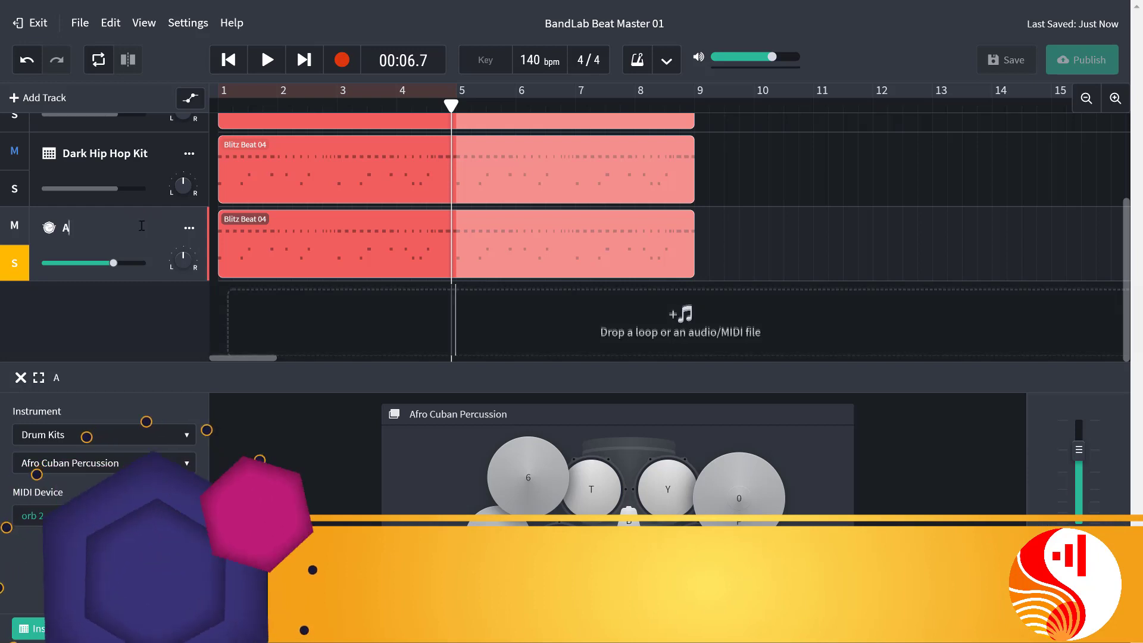
{"action": "type", "text": "fro Cuban Percussion"}
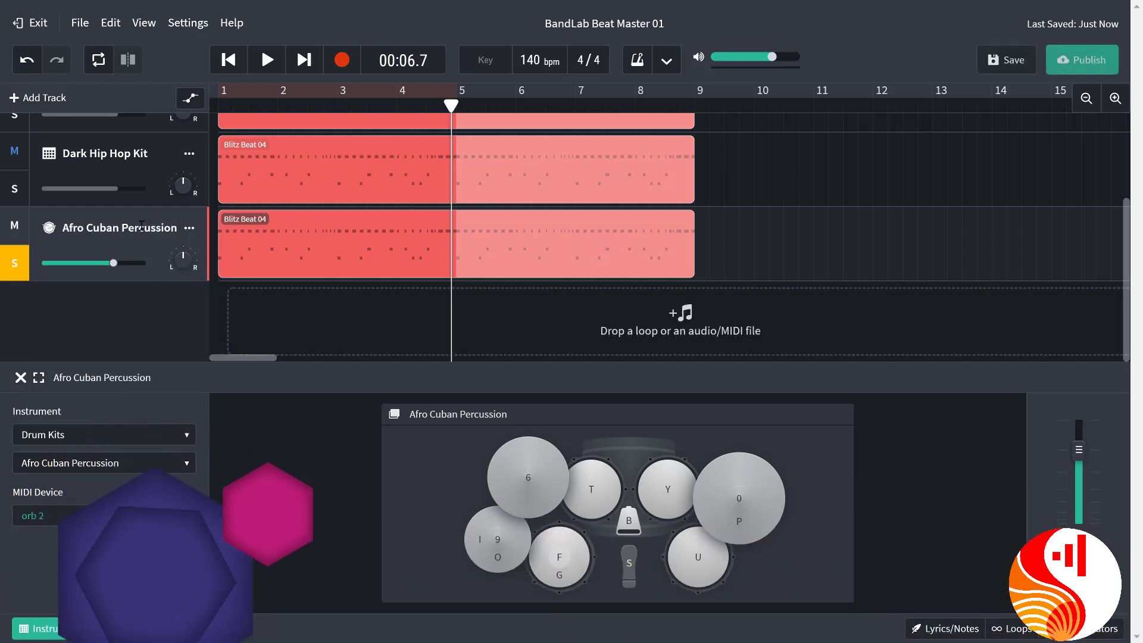
{"action": "key", "text": "Return"}
Duplicate the Afro Cuban Percussion track and leave only the new copy soloed.
{"action": "left_click", "coordinate": [189, 228]}
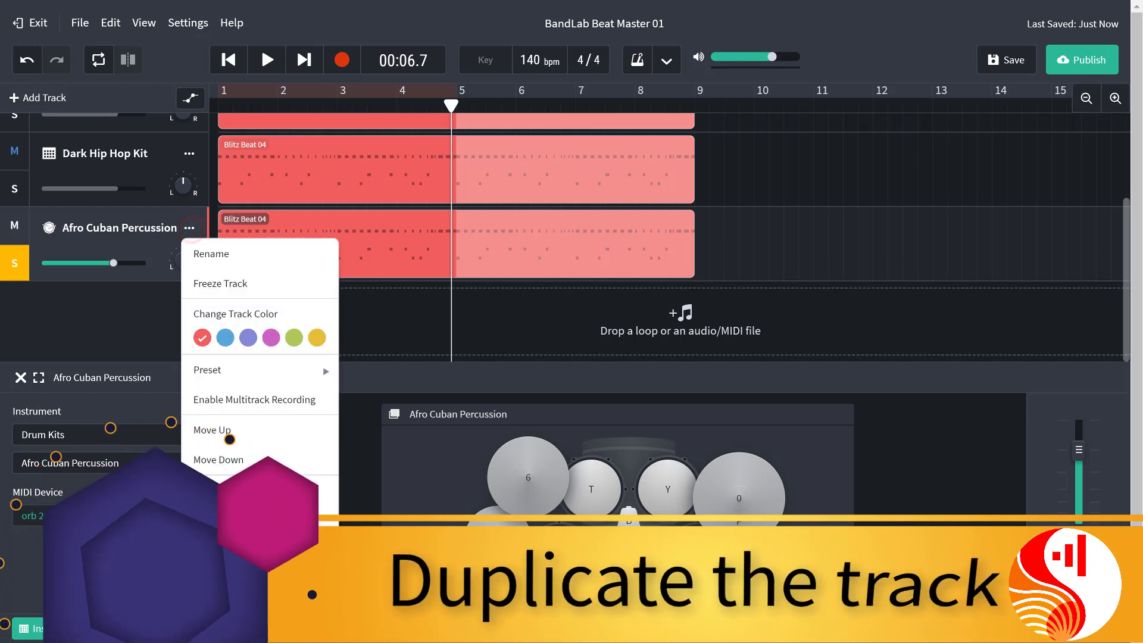
{"action": "left_click", "coordinate": [221, 489]}
{"action": "left_click", "coordinate": [15, 264]}
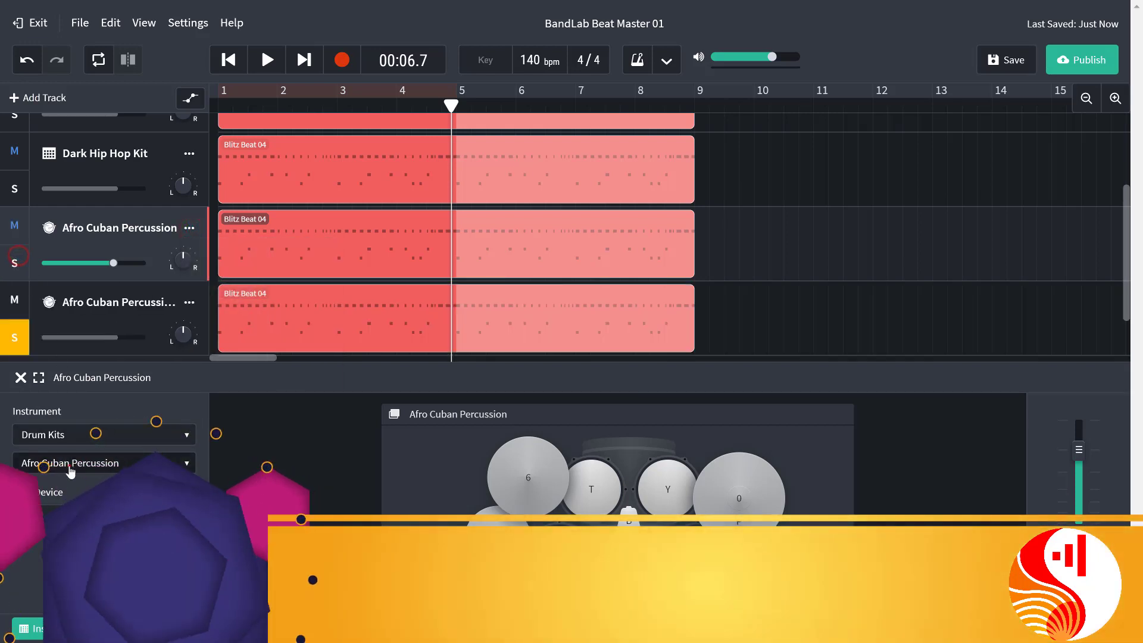
Assign the Jazz Kit to the Afro Cuban Percussion copy and play the beat from the start.
{"action": "left_click", "coordinate": [65, 463]}
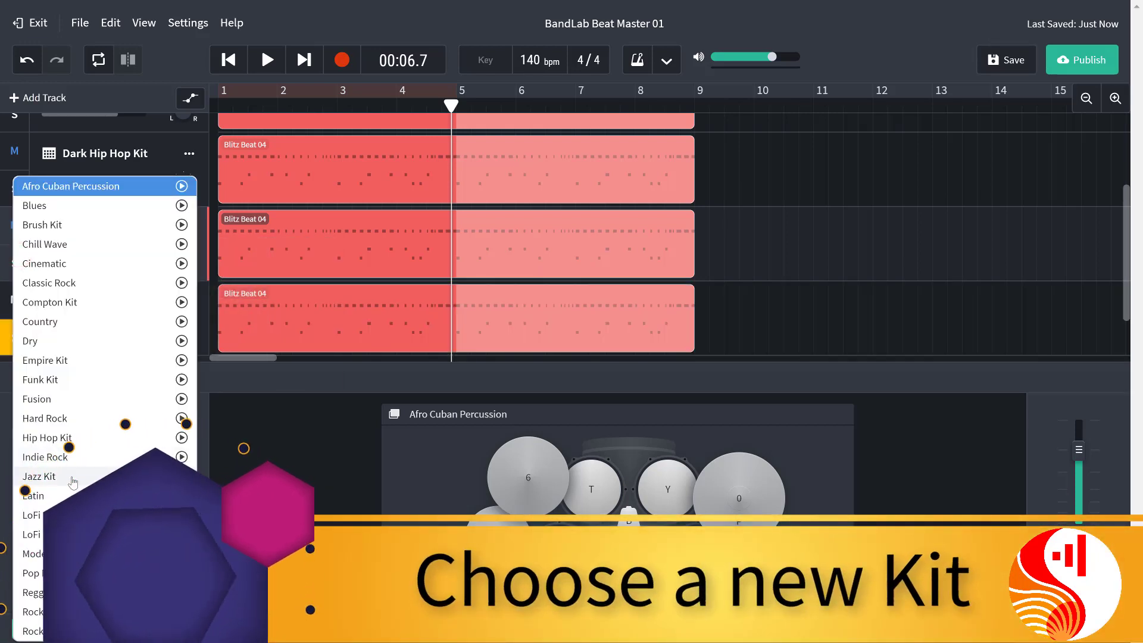
{"action": "left_click", "coordinate": [70, 476]}
{"action": "left_click", "coordinate": [245, 62]}
{"action": "left_click", "coordinate": [267, 61]}
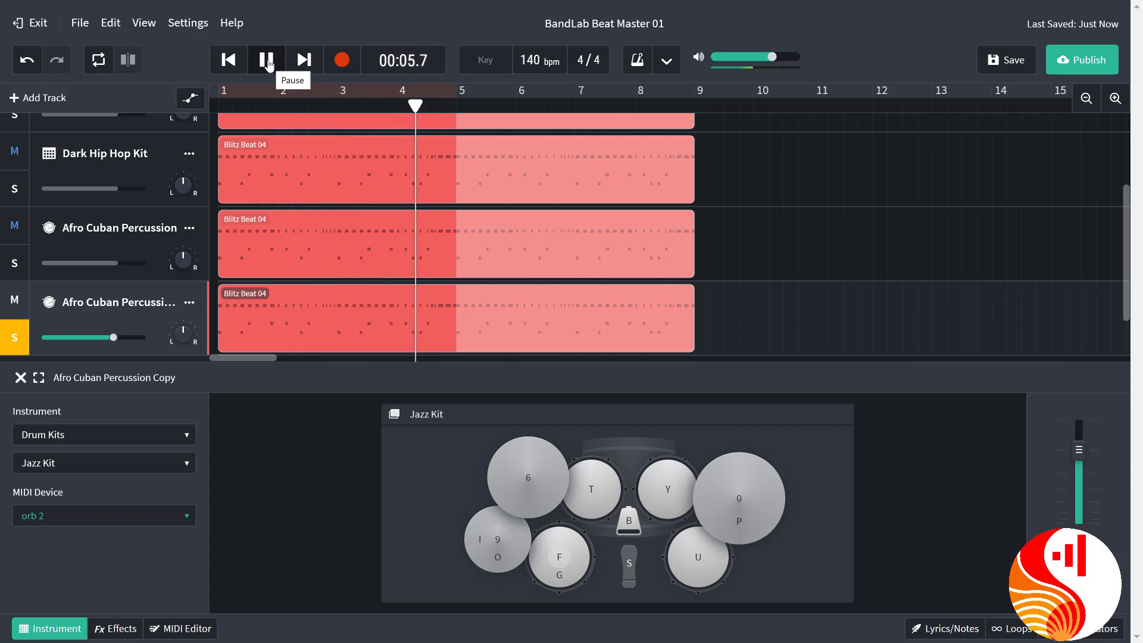
{"action": "left_click", "coordinate": [267, 61]}
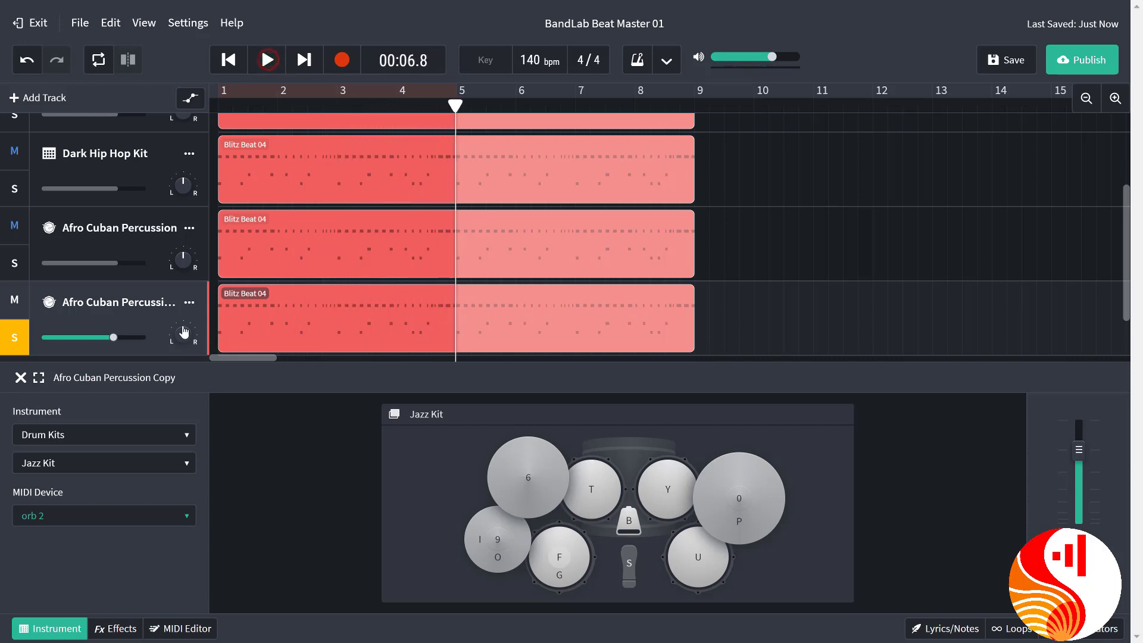
Rename the Afro Cuban Percussion Copy track as Jazz Kit.
{"action": "double_click", "coordinate": [145, 302]}
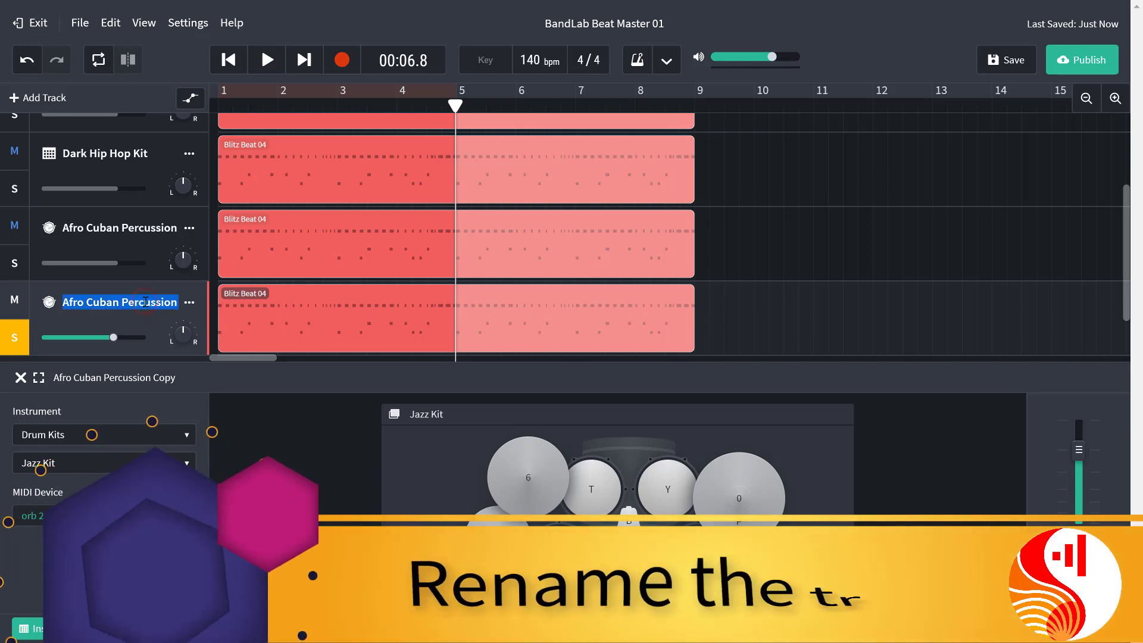
{"action": "type", "text": "Jazz Kit"}
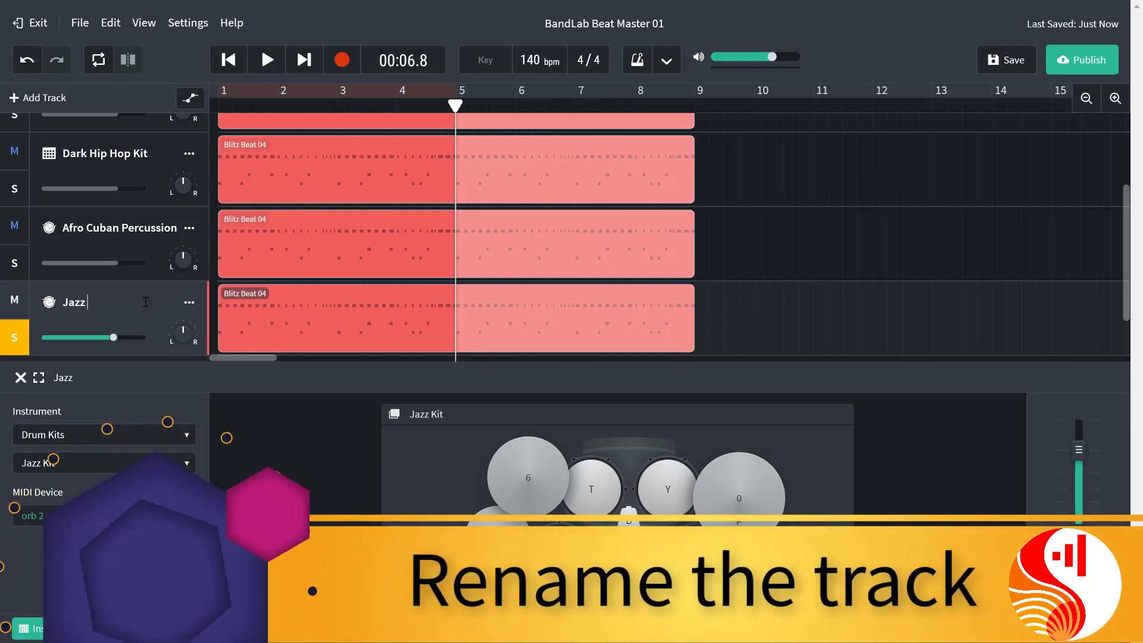
{"action": "key", "text": "Return"}
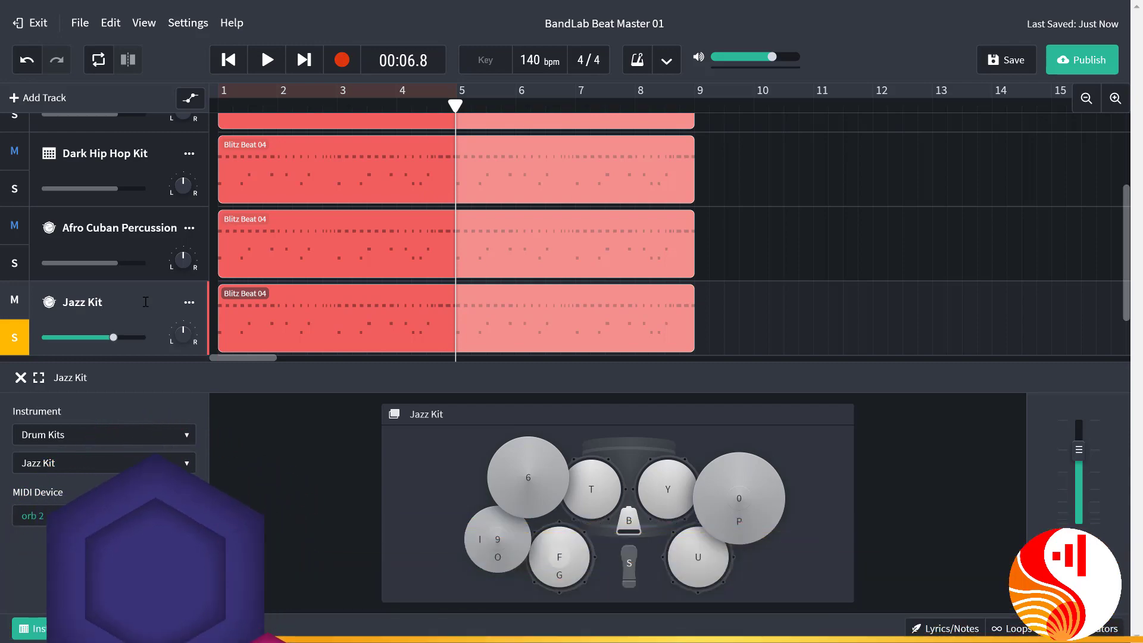
Duplicate the Jazz Kit track and switch the copy's instrument category to Creator Kits.
{"action": "scroll", "coordinate": [1003, 161], "scroll_direction": "down", "scroll_amount": 2}
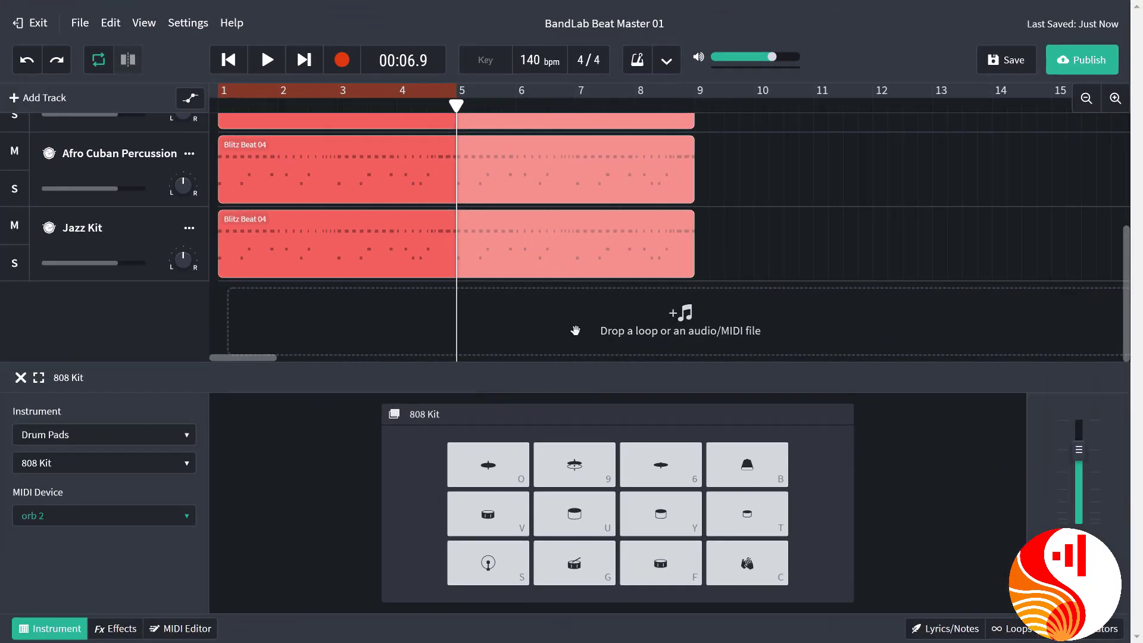
{"action": "left_click", "coordinate": [189, 228]}
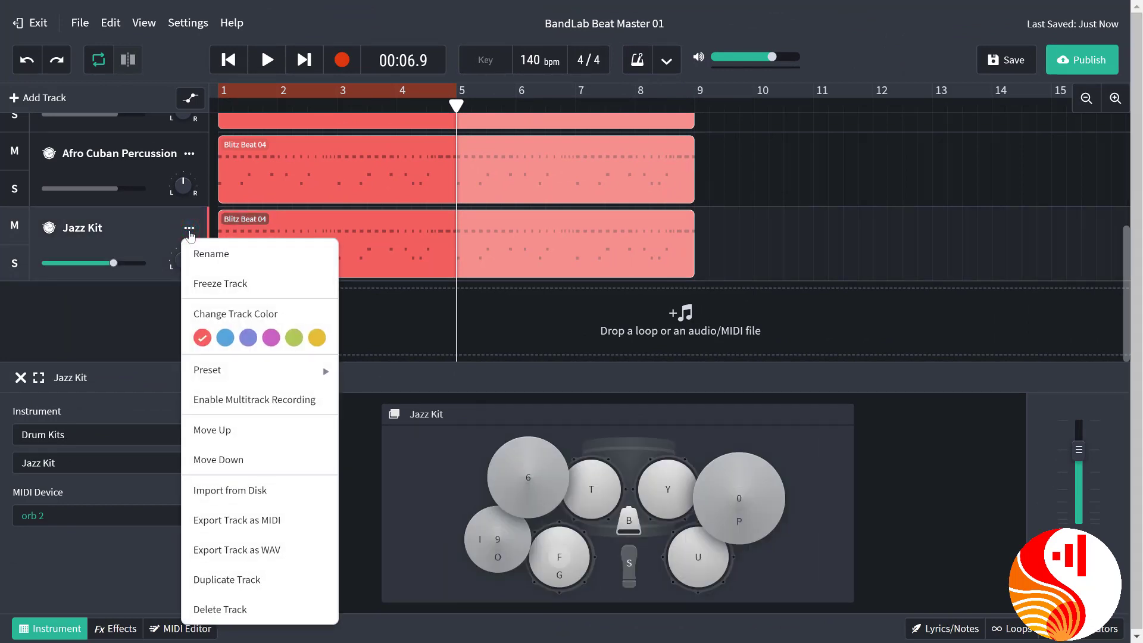
{"action": "left_click", "coordinate": [248, 587]}
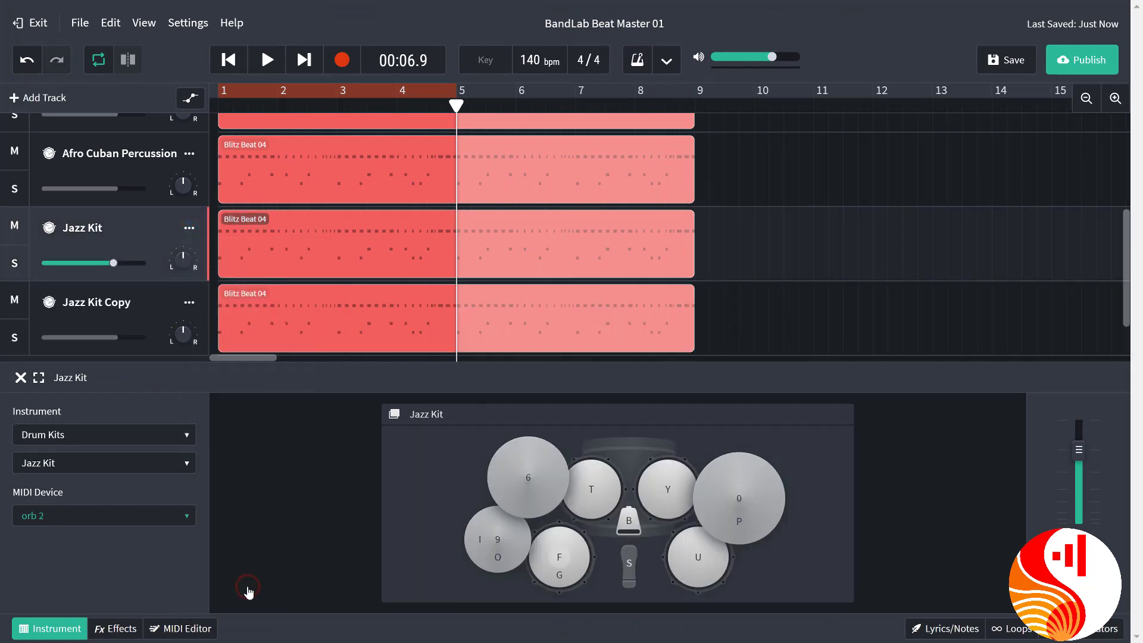
{"action": "left_click", "coordinate": [130, 303]}
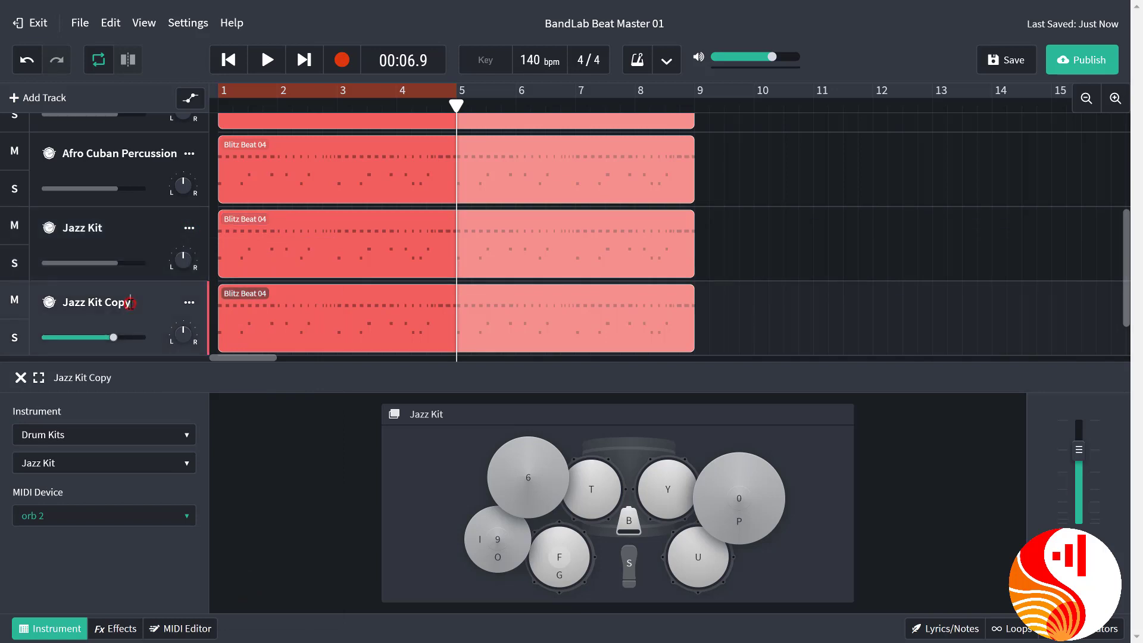
{"action": "left_click", "coordinate": [117, 434]}
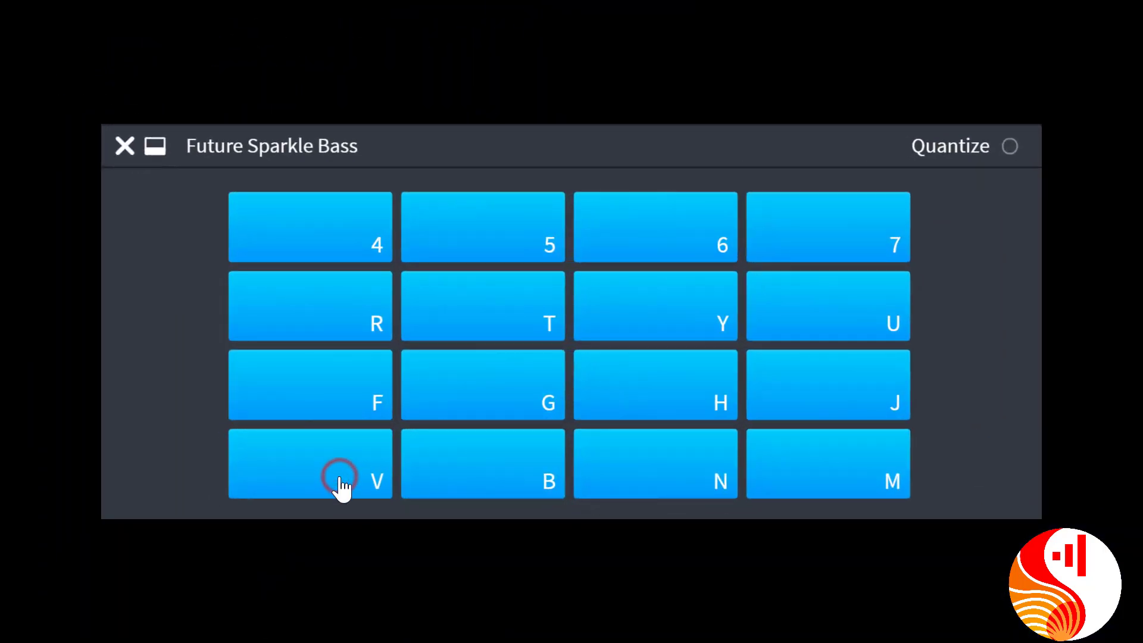
Audition the individual pads of the Future Sparkle Bass kit, working row by row from the lowest pads upward.
{"action": "left_click", "coordinate": [501, 477]}
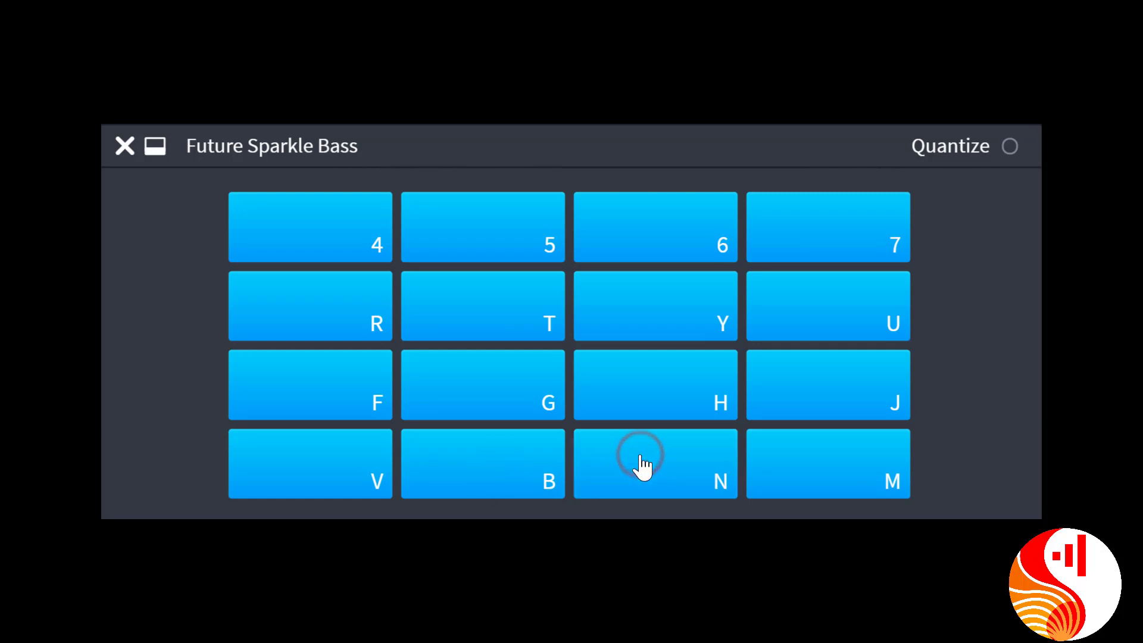
{"action": "left_click", "coordinate": [299, 417]}
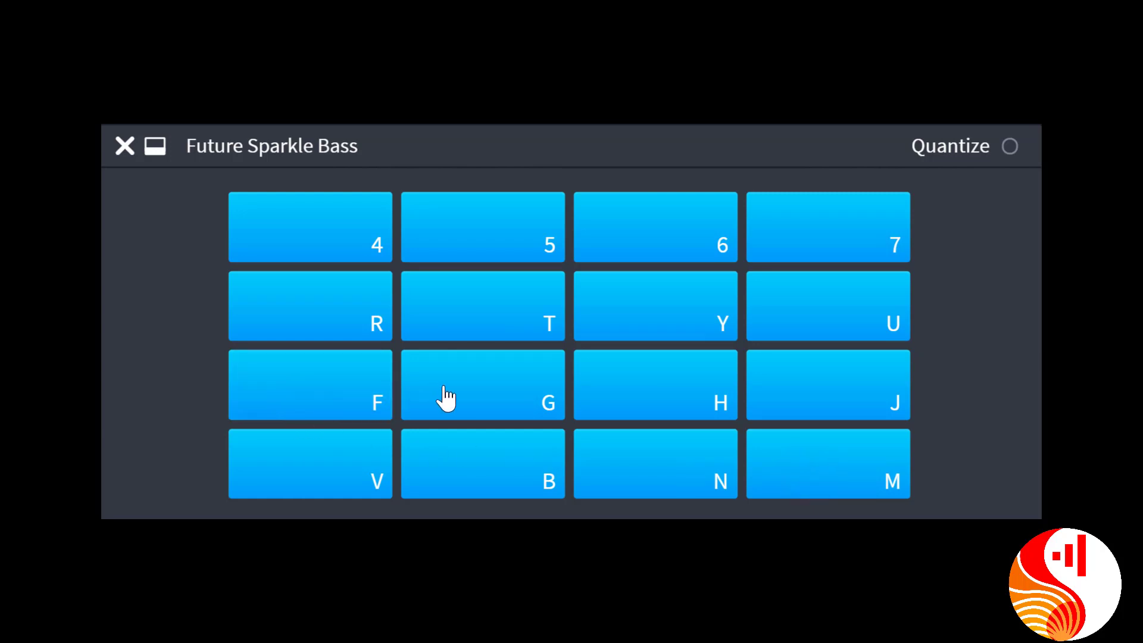
{"action": "left_click", "coordinate": [471, 378]}
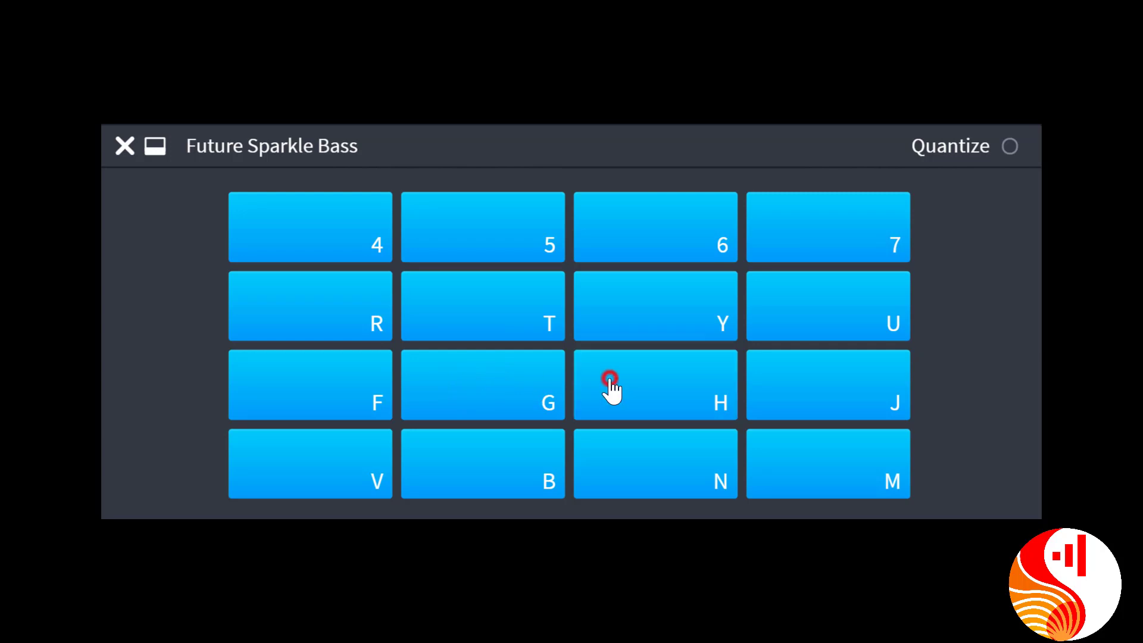
{"action": "left_click", "coordinate": [827, 376]}
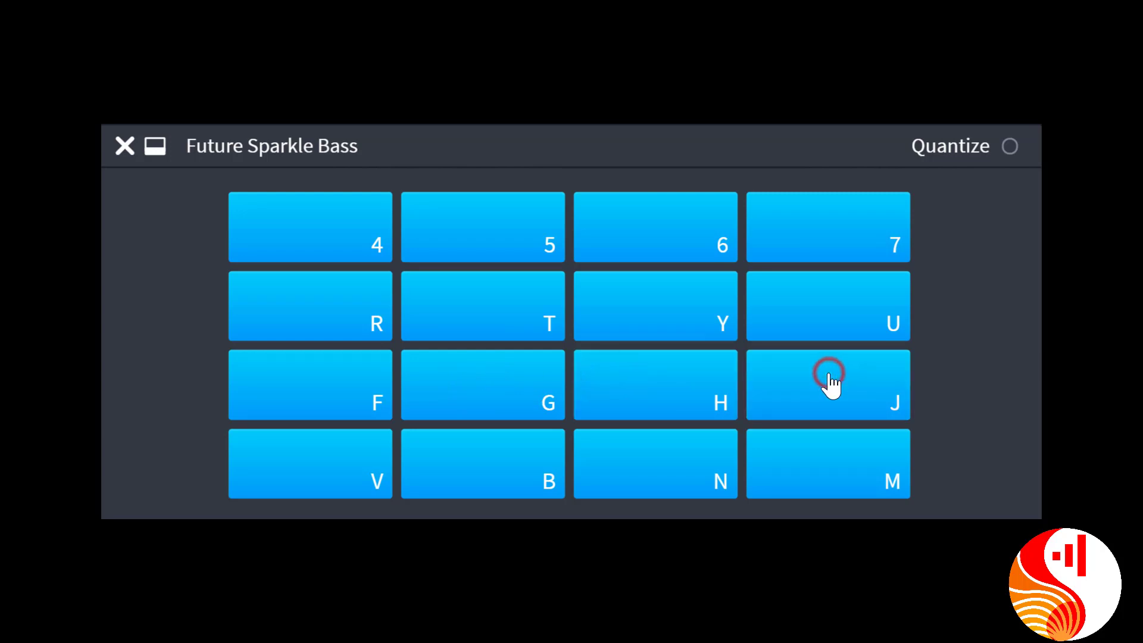
{"action": "left_click", "coordinate": [344, 311]}
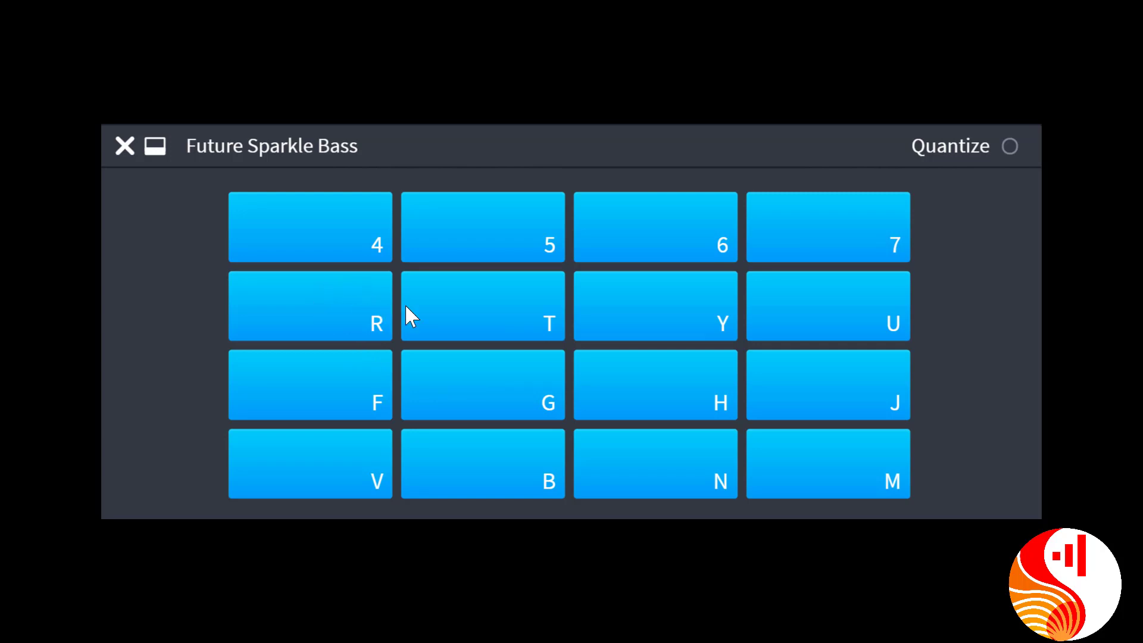
{"action": "left_click", "coordinate": [469, 307]}
{"action": "left_click", "coordinate": [820, 311]}
{"action": "left_click", "coordinate": [461, 237]}
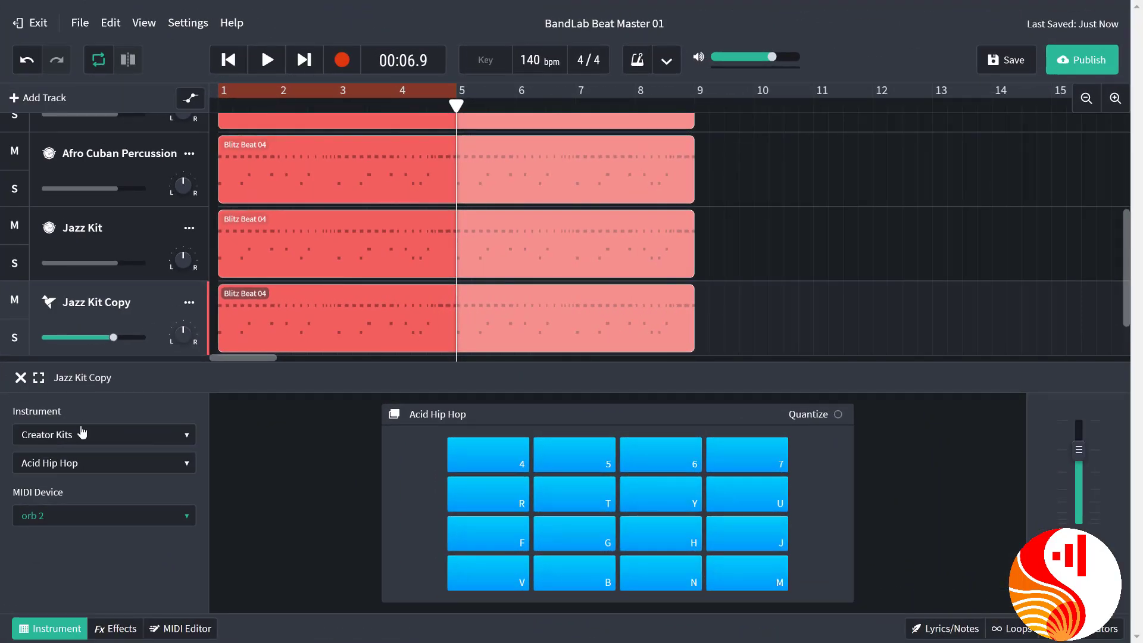
Try the Black Noise House kit on the Jazz Kit copy, play the beat briefly and return to the start.
{"action": "left_click", "coordinate": [84, 464]}
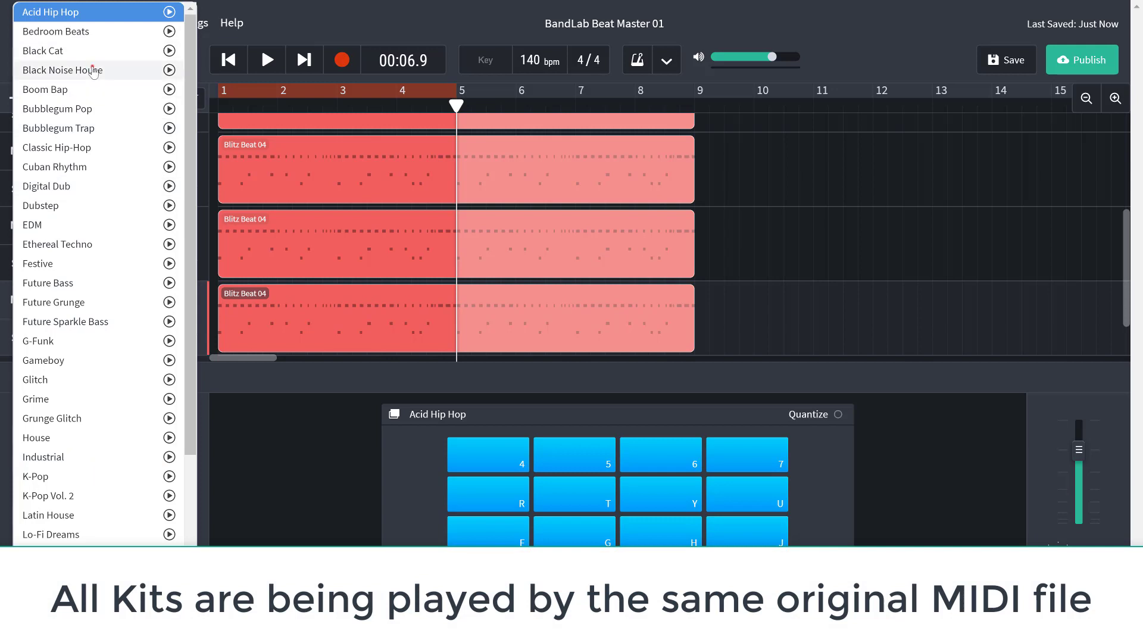
{"action": "left_click", "coordinate": [92, 70]}
{"action": "left_click", "coordinate": [266, 60]}
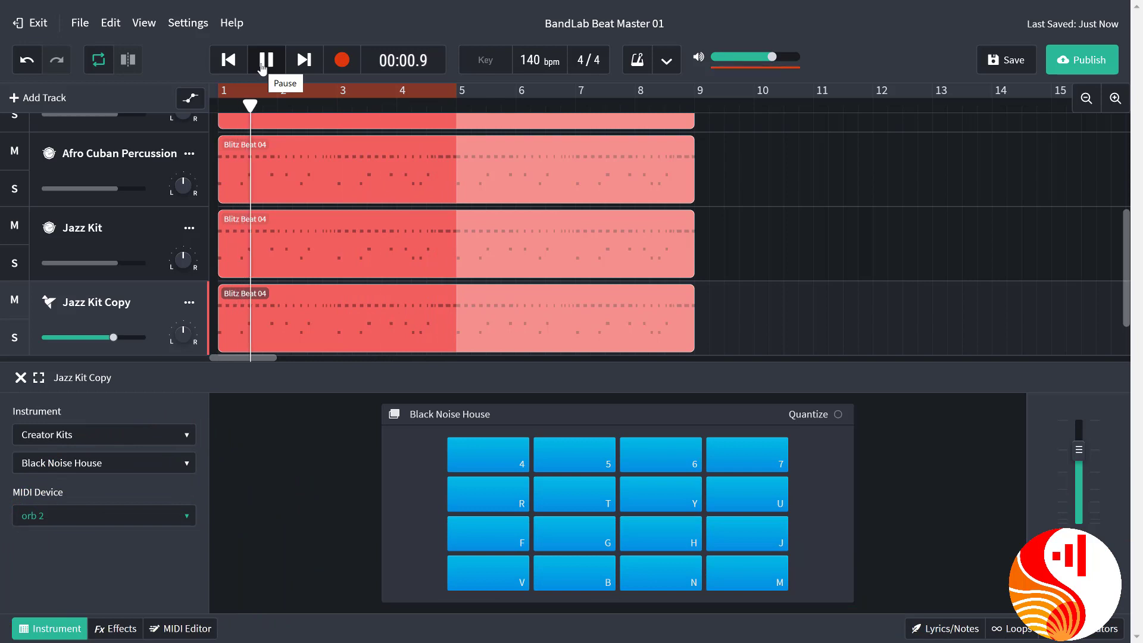
{"action": "left_click", "coordinate": [262, 69]}
{"action": "left_click", "coordinate": [228, 59]}
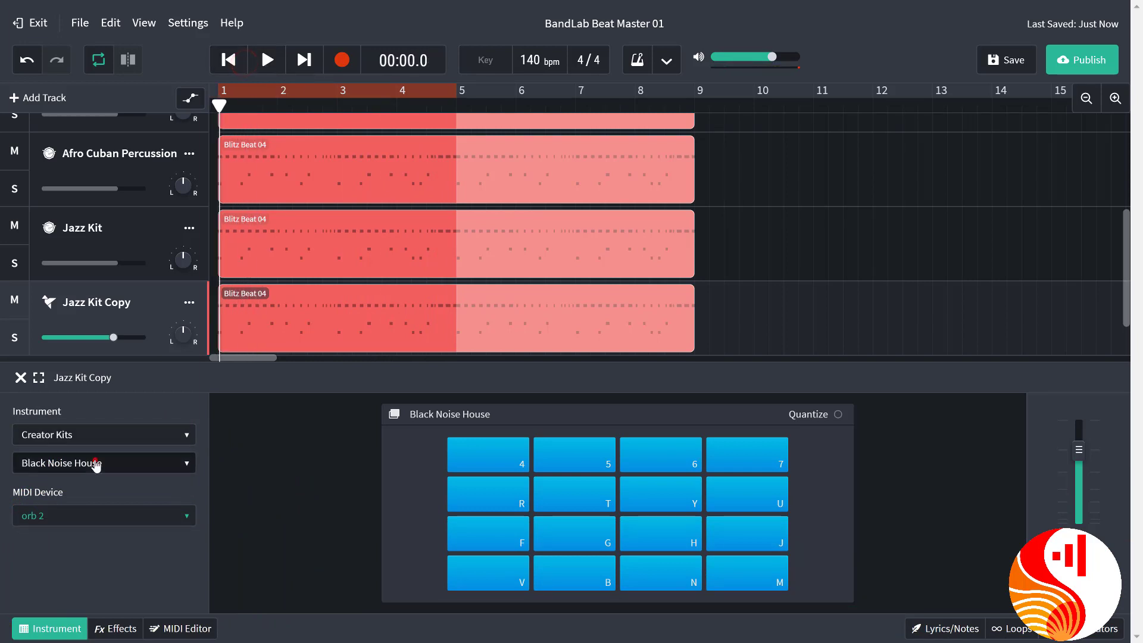
Assign the Grime creator kit to the Jazz Kit copy and play the beat from the start.
{"action": "left_click", "coordinate": [95, 464]}
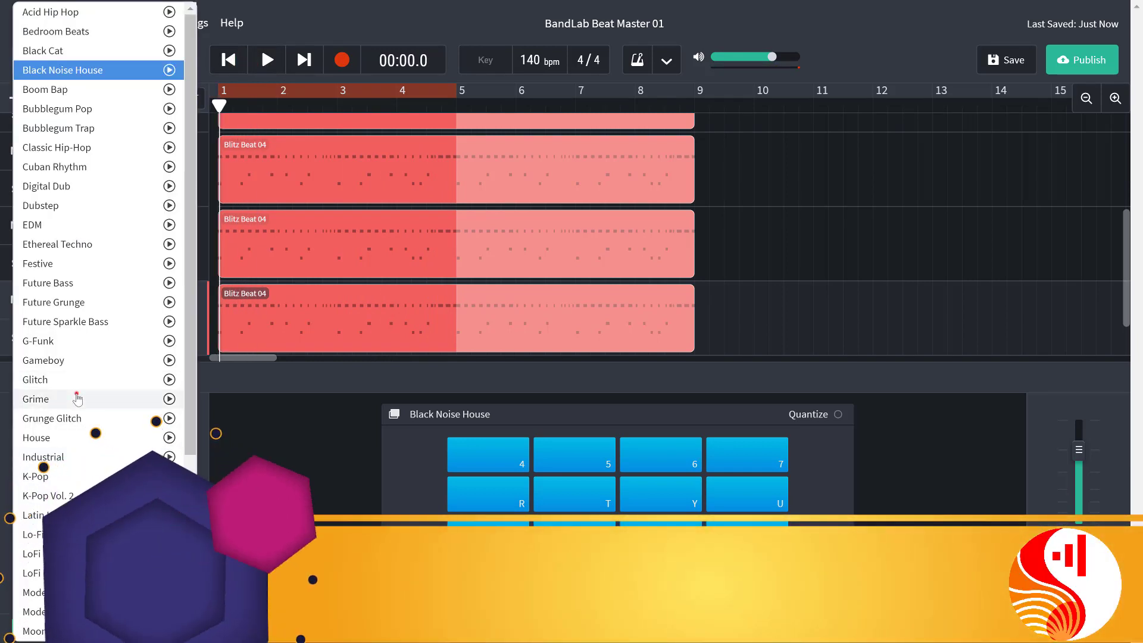
{"action": "left_click", "coordinate": [78, 399]}
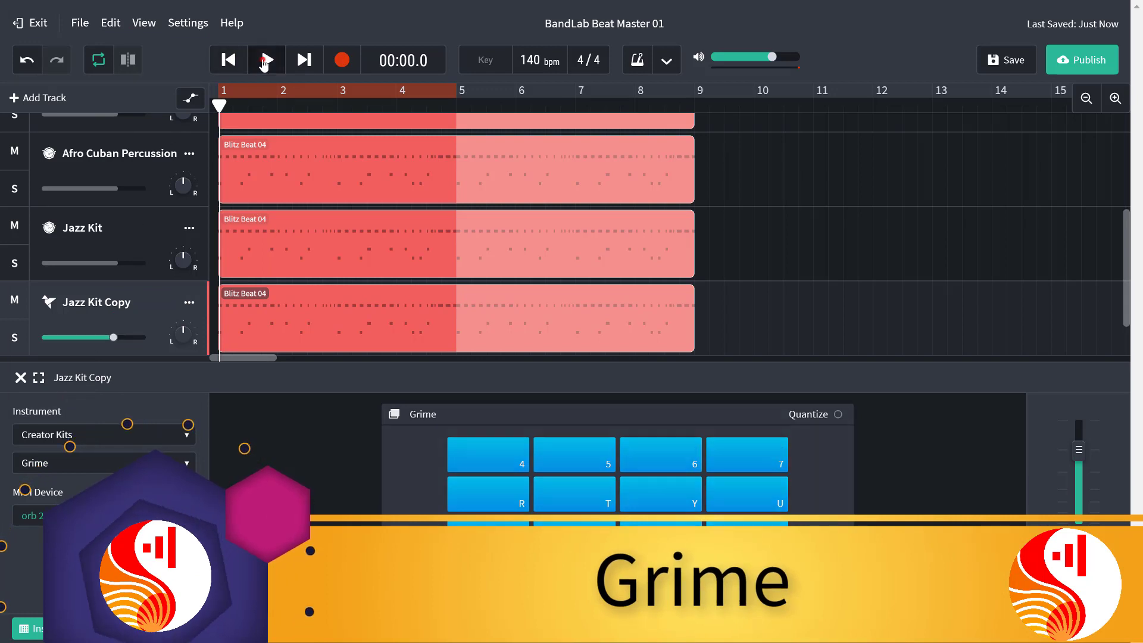
{"action": "left_click", "coordinate": [264, 60]}
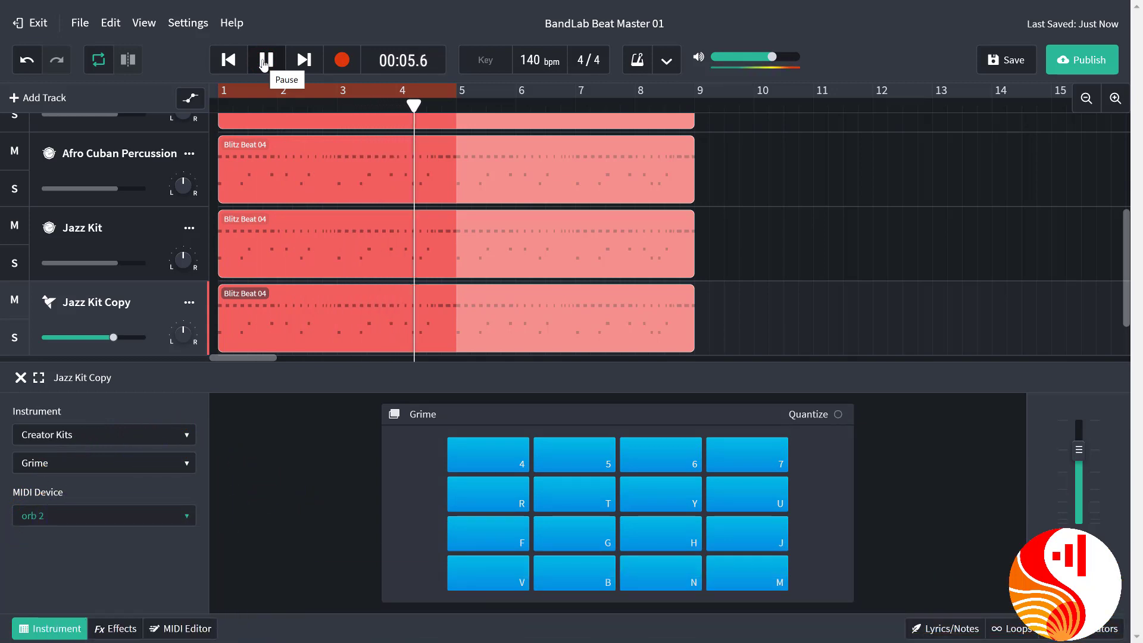
Try the Lo-Fi Dreams and RnB V.2 creator kits on the Jazz Kit copy and play the beat with them.
{"action": "left_click", "coordinate": [264, 61]}
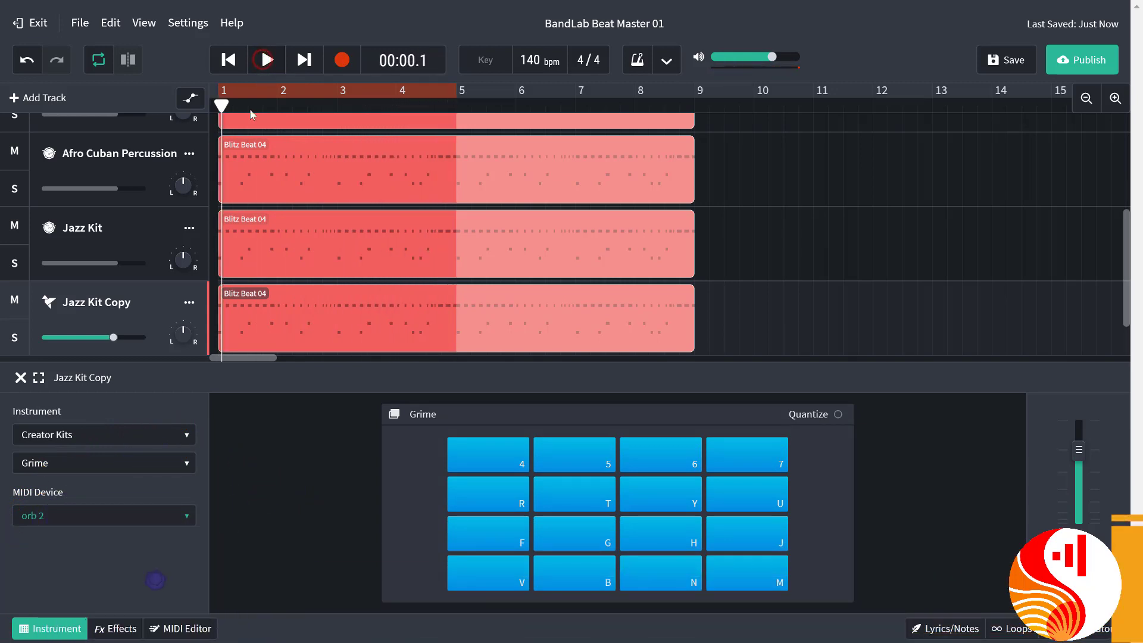
{"action": "left_click", "coordinate": [104, 463]}
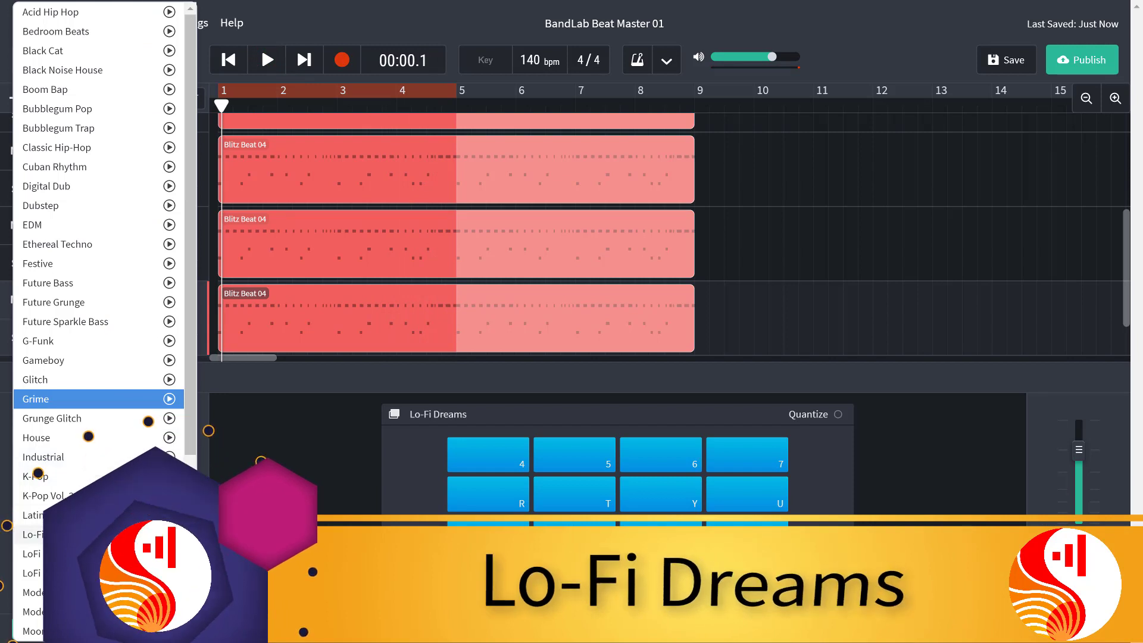
{"action": "key", "text": "Escape"}
{"action": "left_click", "coordinate": [266, 59]}
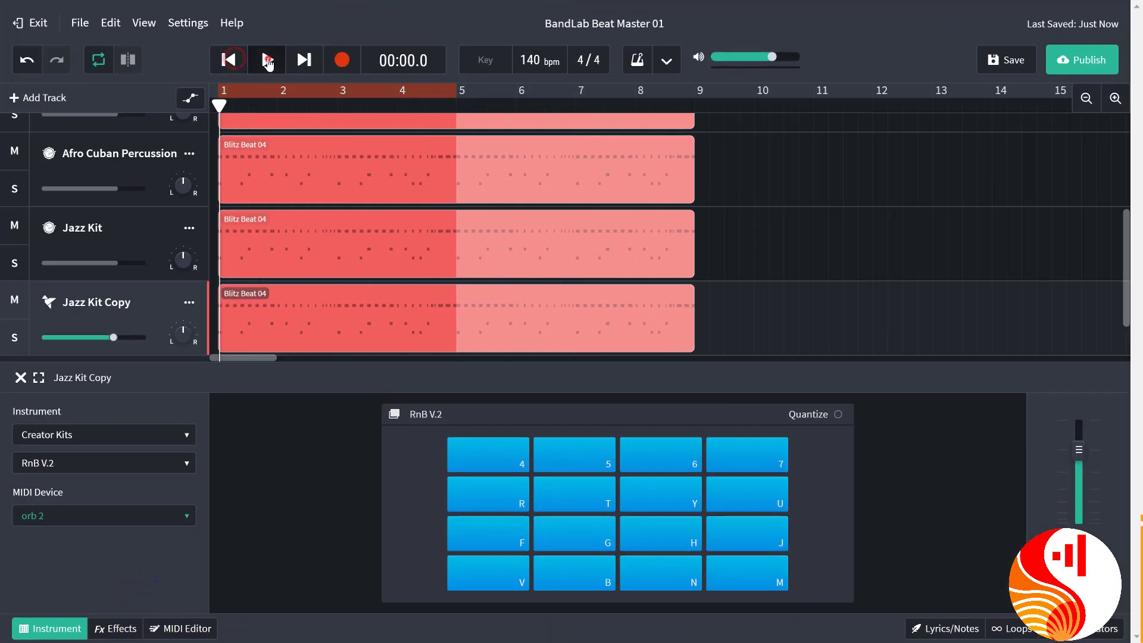
{"action": "left_click", "coordinate": [359, 97]}
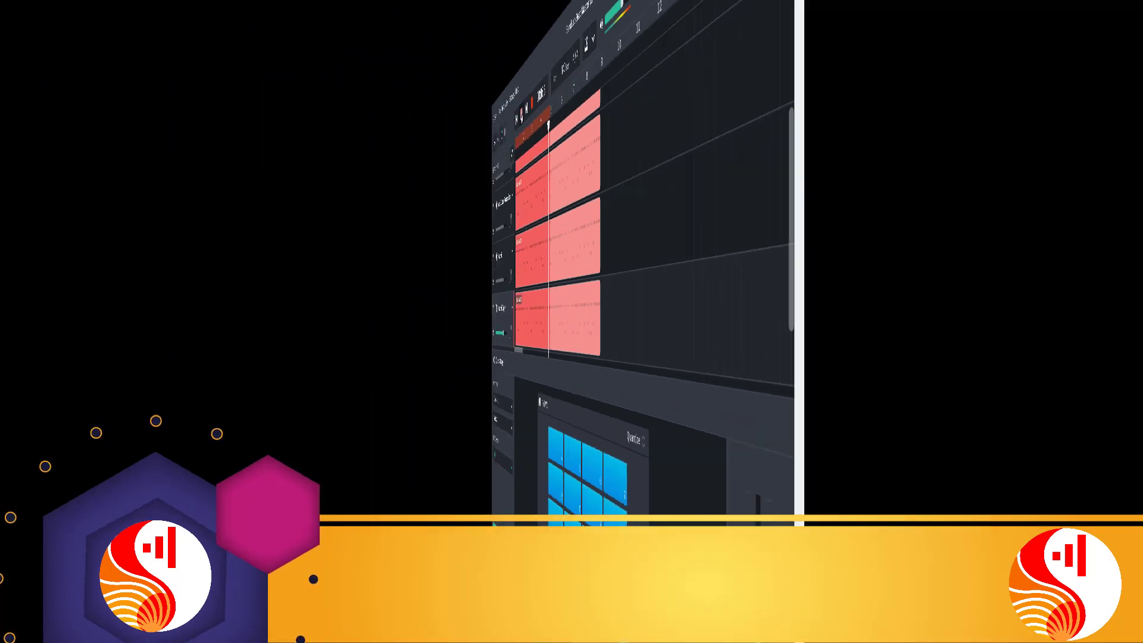
{"action": "left_click", "coordinate": [522, 112]}
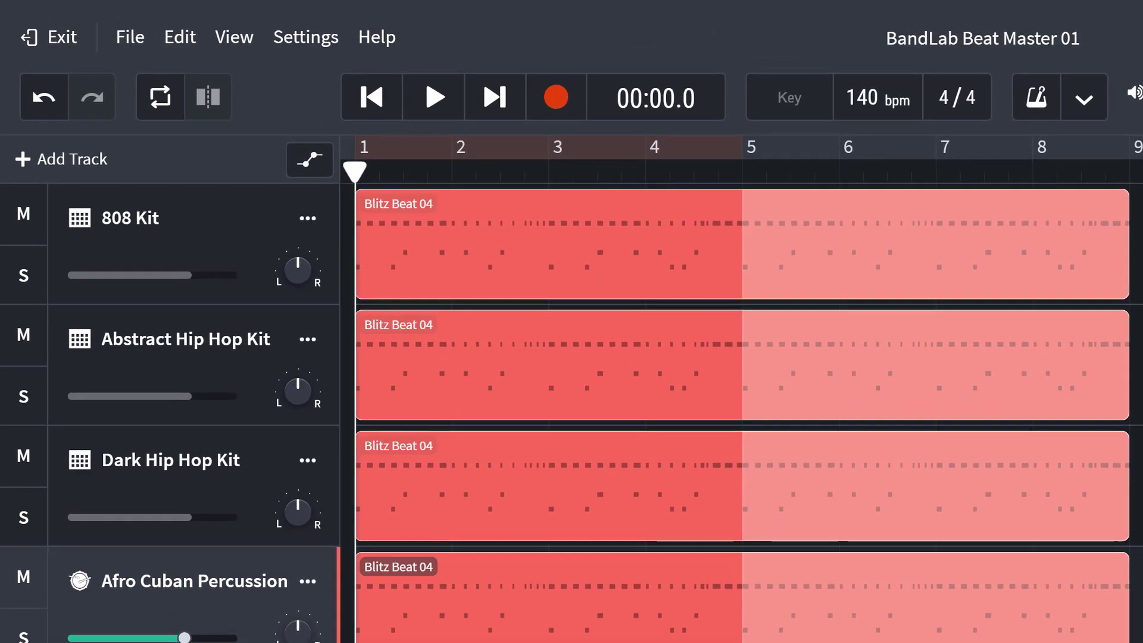
Select the 808 Kit track and set the project's grid size to Bar.
{"action": "left_click", "coordinate": [113, 151]}
{"action": "left_click", "coordinate": [286, 37]}
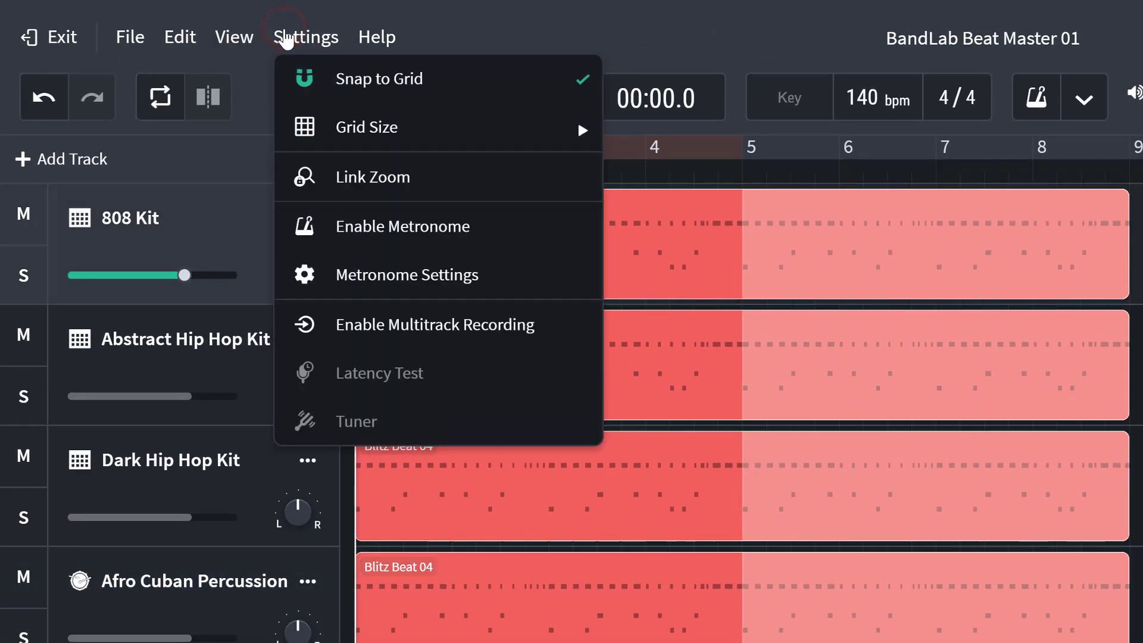
{"action": "mouse_move", "coordinate": [376, 133]}
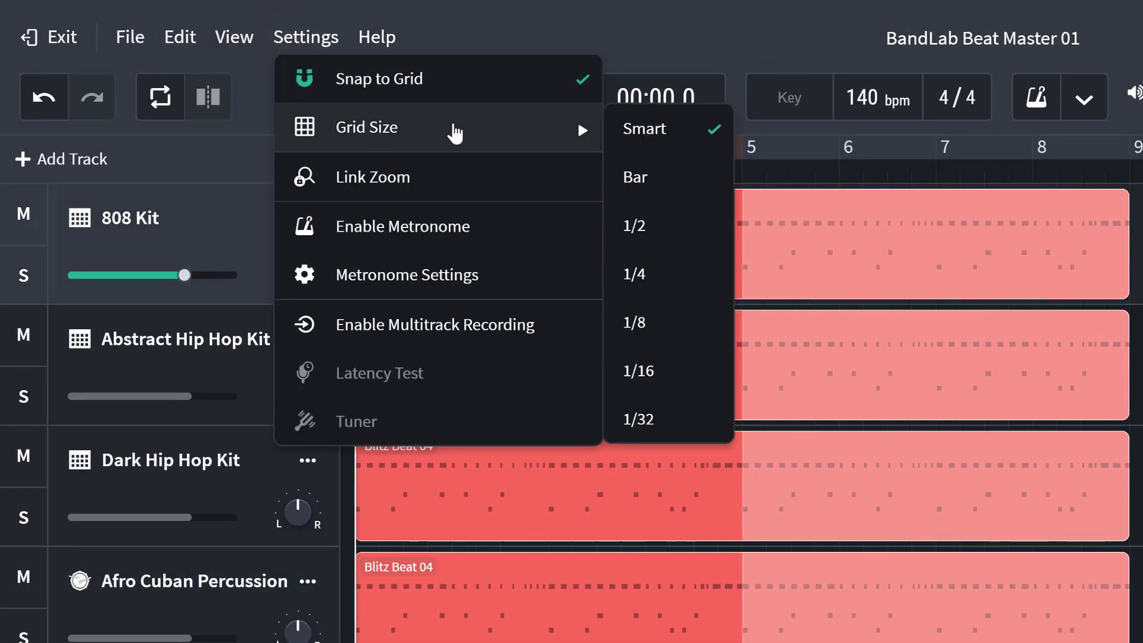
{"action": "left_click", "coordinate": [673, 178]}
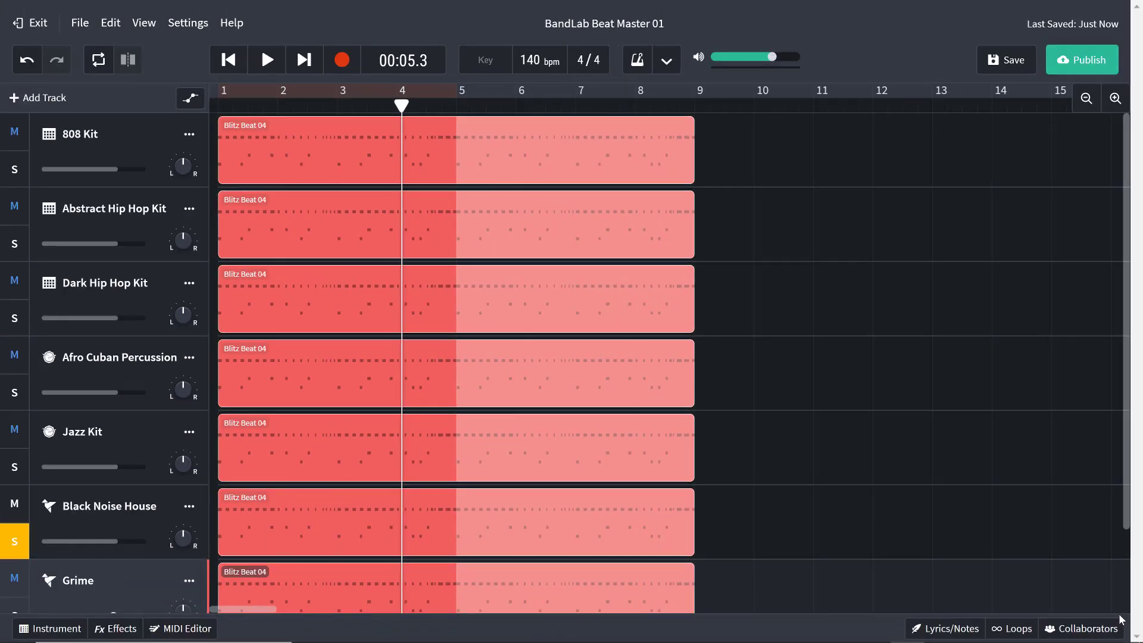
Turn on looping, play the soloed Grime track from the start, and move it to the top of the track list.
{"action": "left_click", "coordinate": [99, 60]}
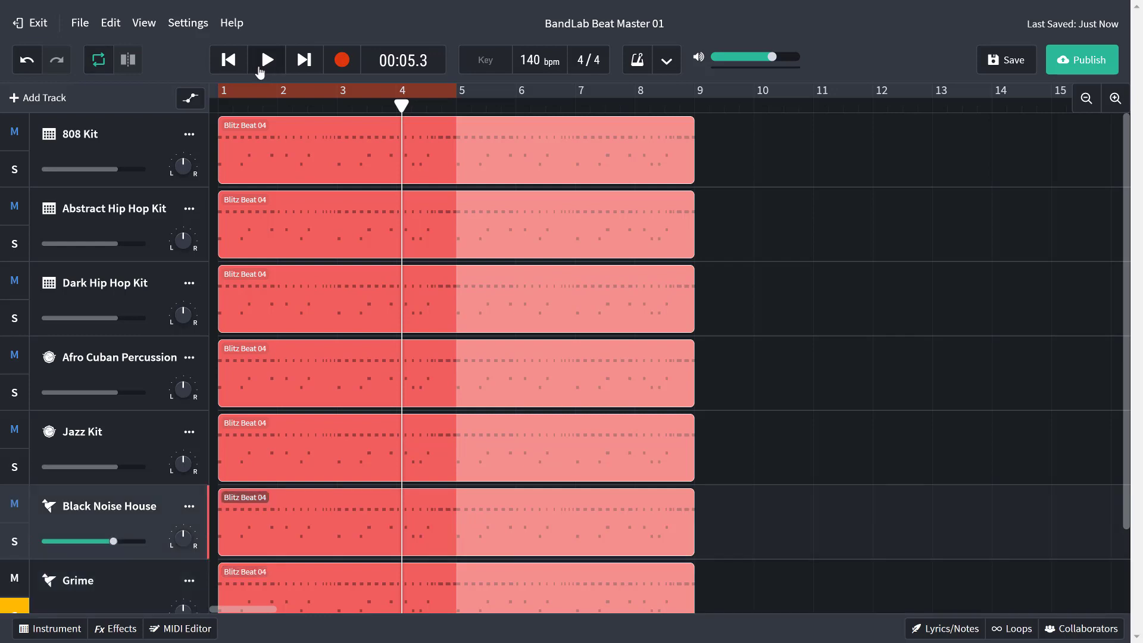
{"action": "left_click", "coordinate": [228, 59]}
{"action": "left_click", "coordinate": [267, 59]}
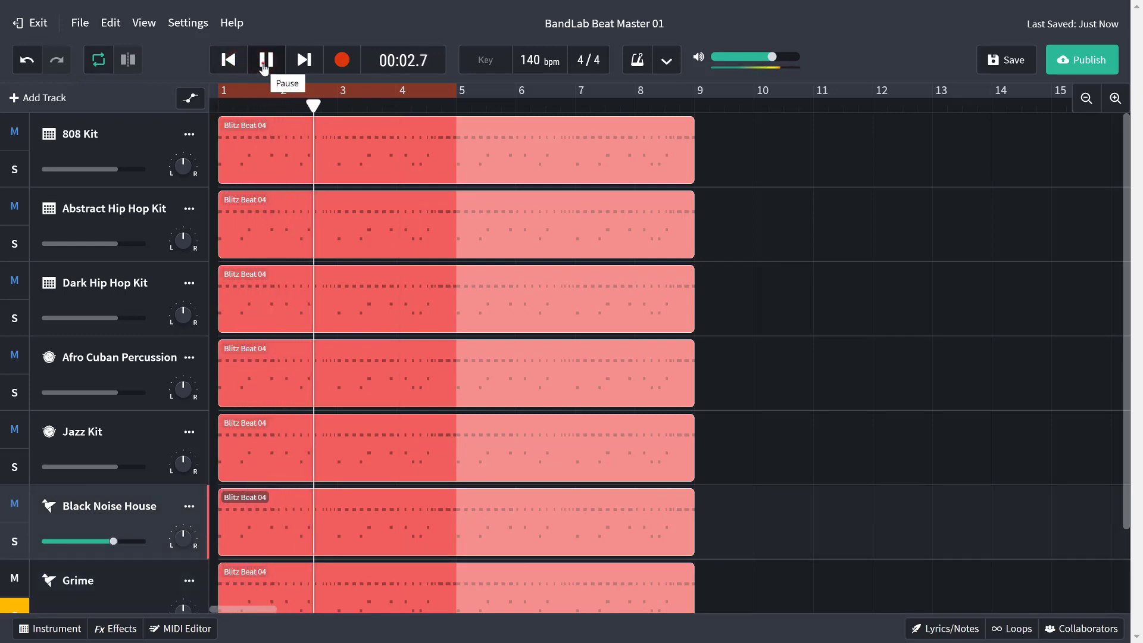
{"action": "left_click", "coordinate": [264, 61]}
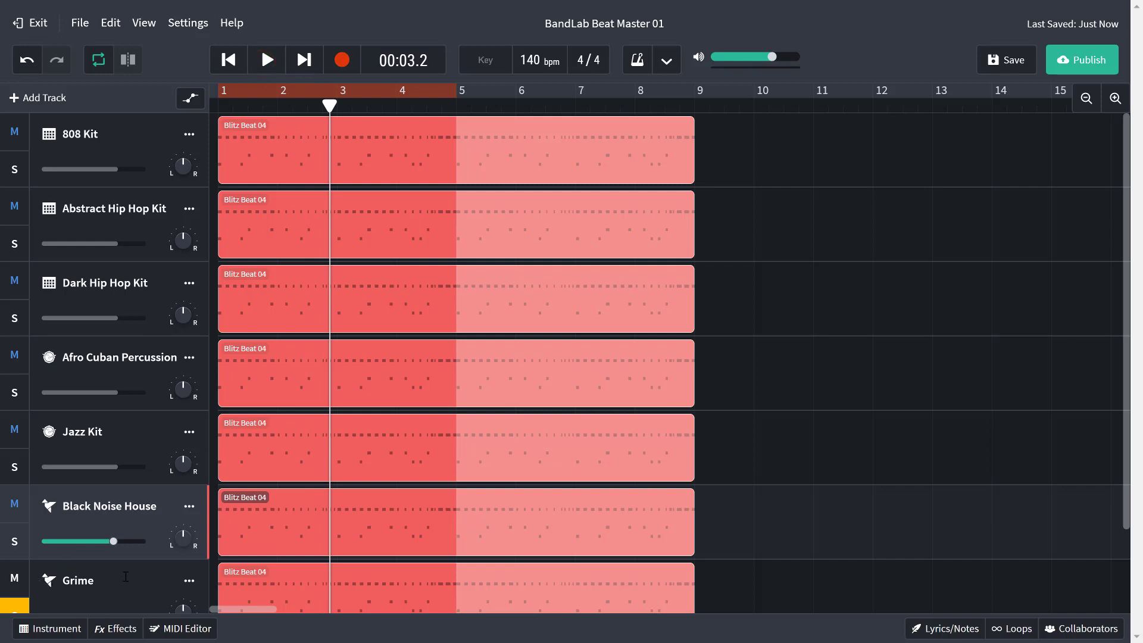
{"action": "left_click_drag", "start_coordinate": [127, 566], "coordinate": [102, 135]}
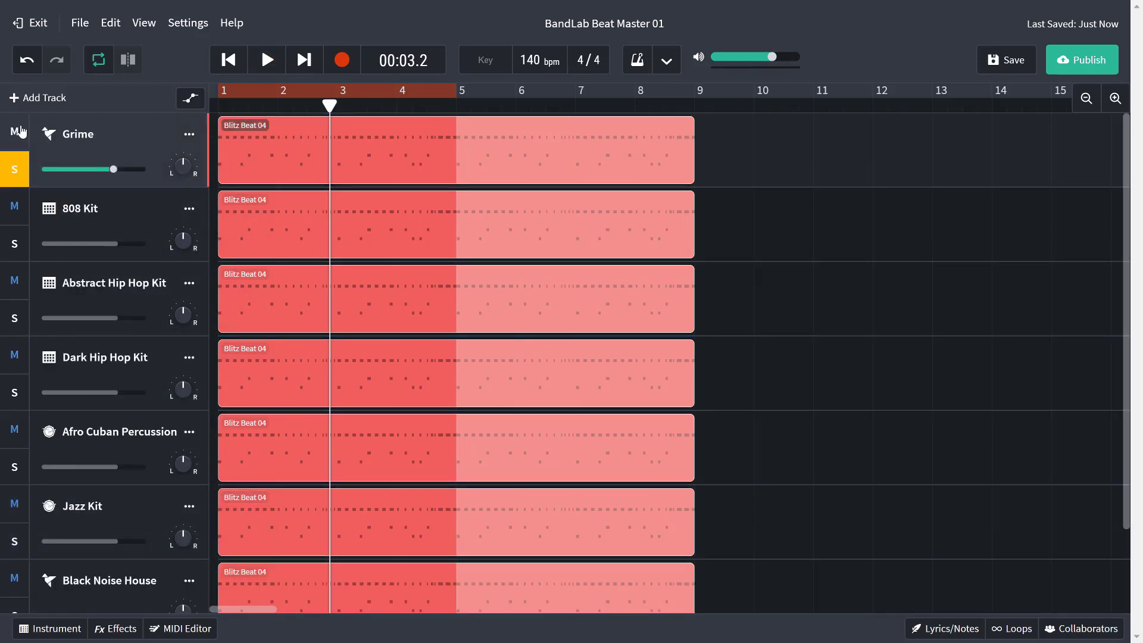
Switch the solo from Grime to Black Noise House, play it briefly, and move that track directly below Grime.
{"action": "left_click", "coordinate": [21, 175]}
{"action": "left_click", "coordinate": [20, 607]}
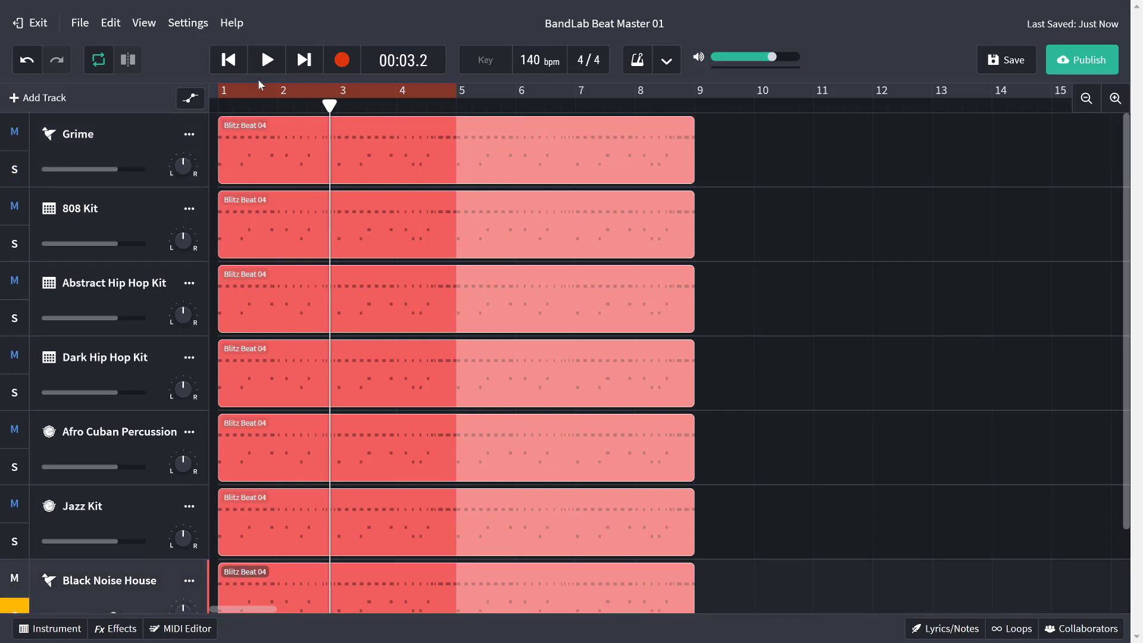
{"action": "left_click", "coordinate": [266, 60]}
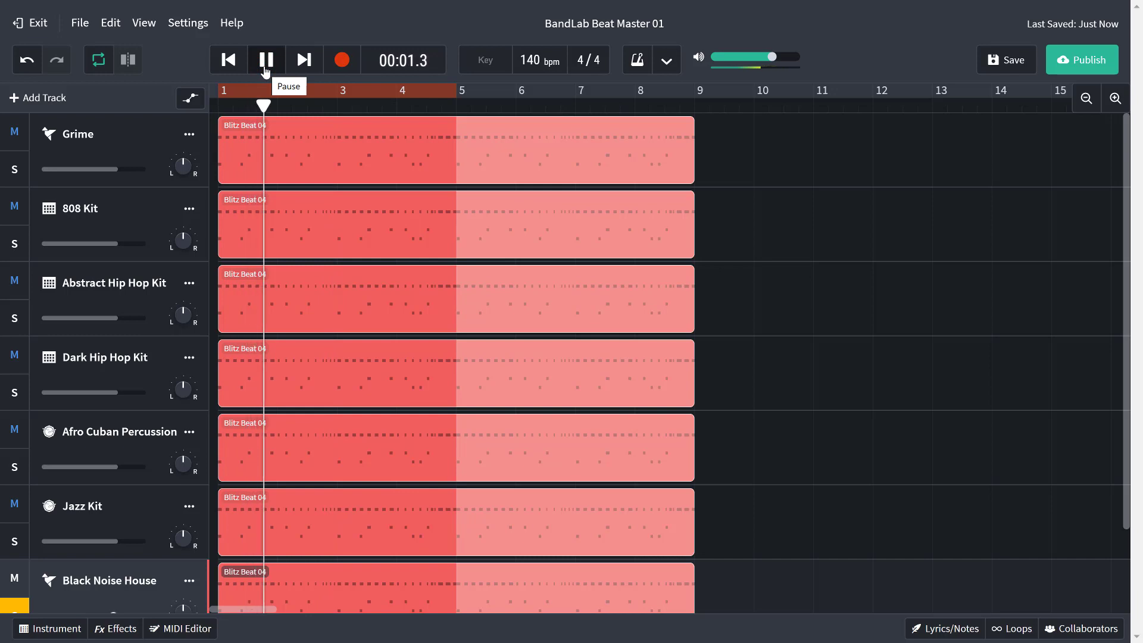
{"action": "left_click", "coordinate": [266, 65]}
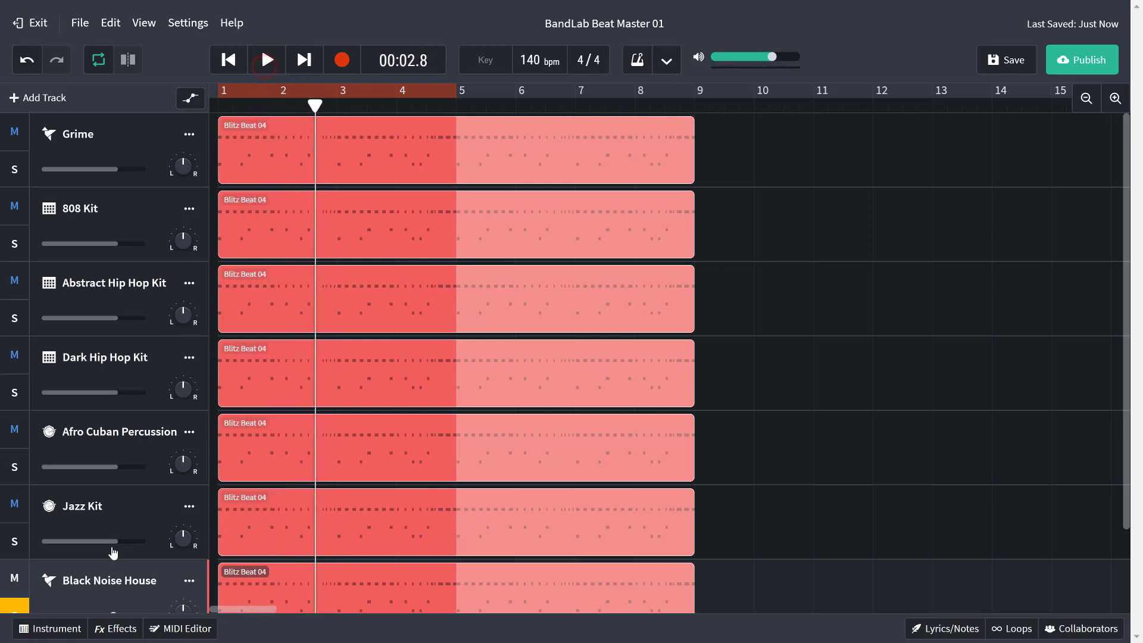
{"action": "left_click_drag", "start_coordinate": [118, 507], "coordinate": [94, 208]}
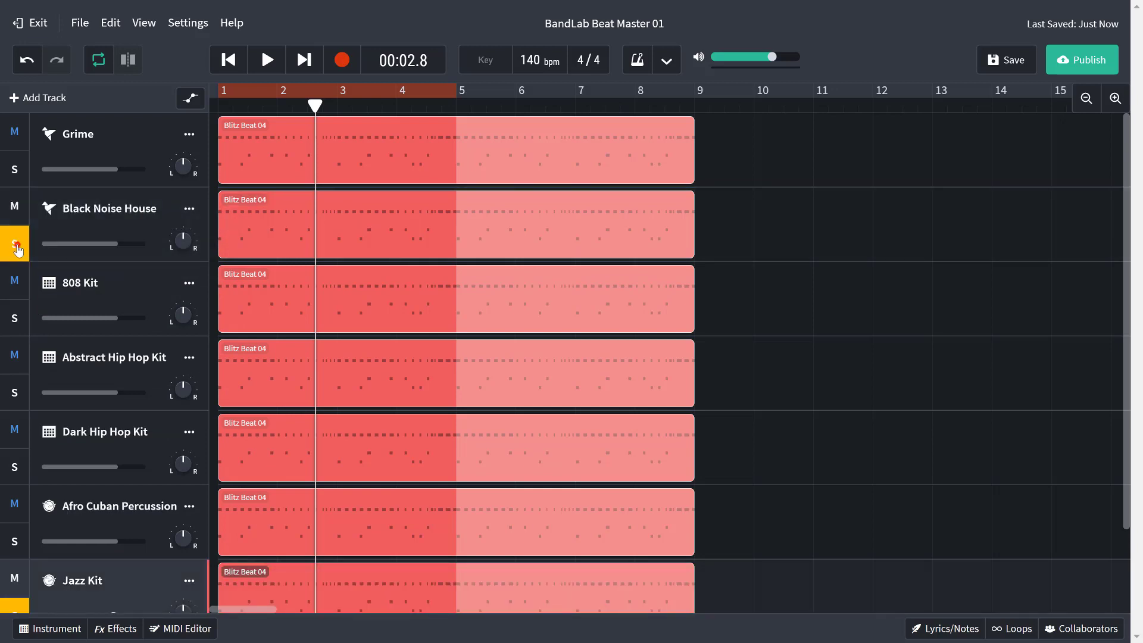
Play the soloed Jazz Kit track briefly and mute it to rule it out.
{"action": "left_click", "coordinate": [262, 62]}
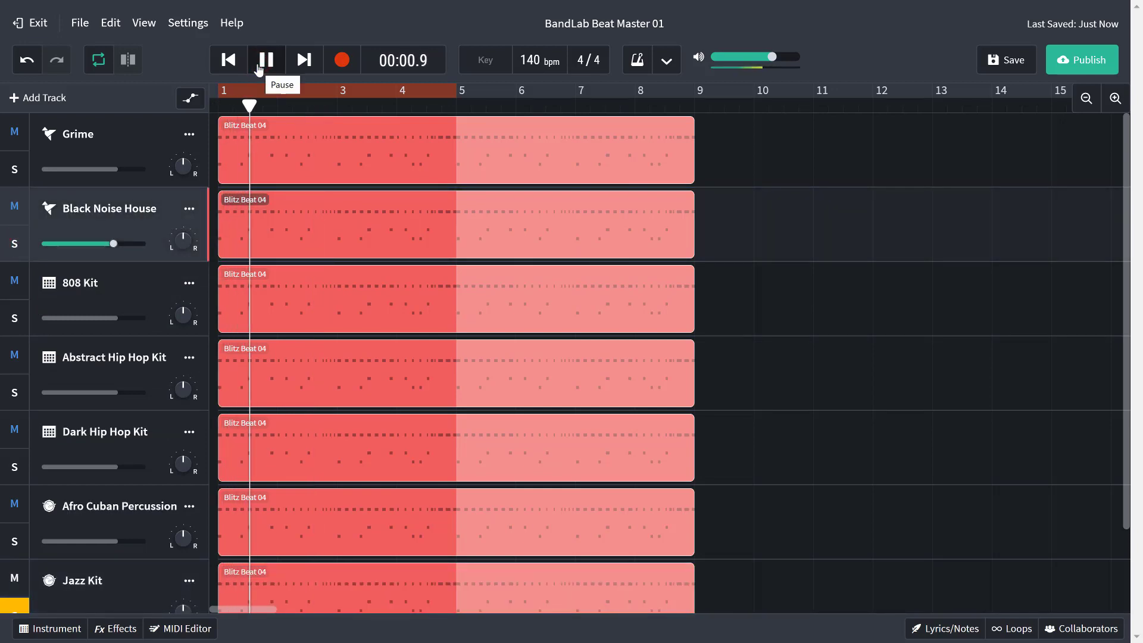
{"action": "left_click", "coordinate": [260, 64]}
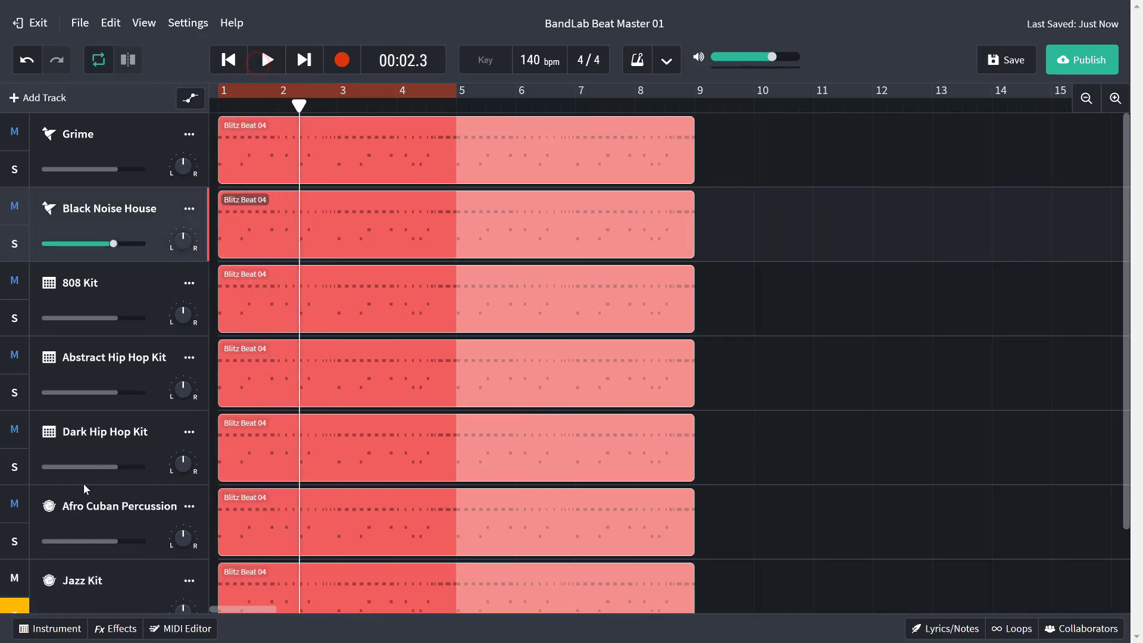
{"action": "left_click", "coordinate": [14, 601]}
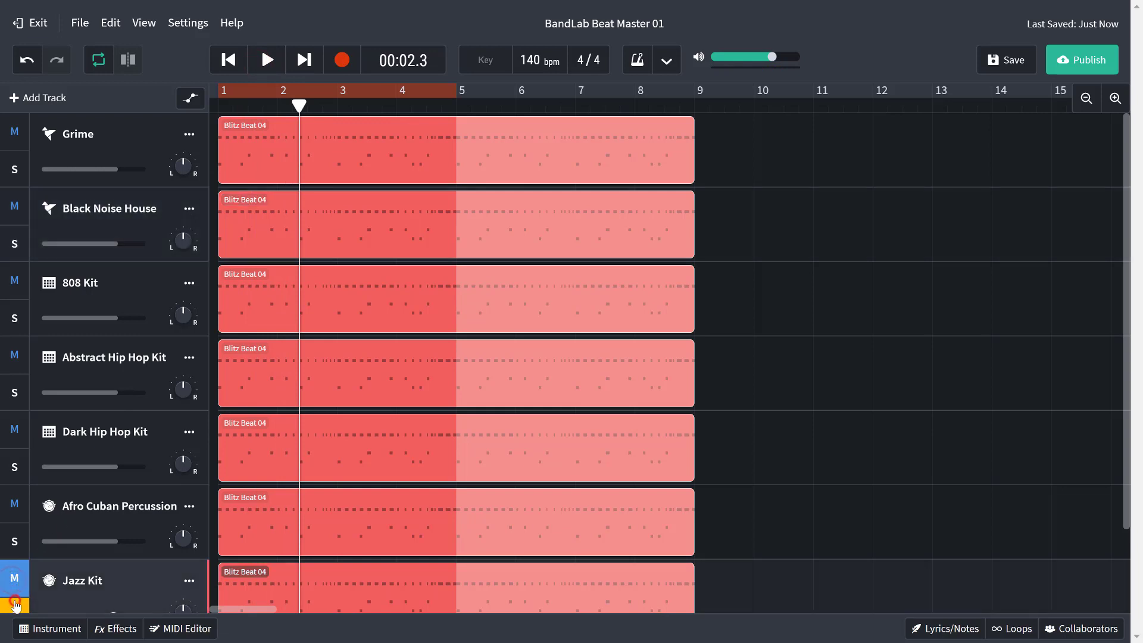
Solo the Afro Cuban Percussion track, play it from the start, and move it directly below Black Noise House.
{"action": "left_click", "coordinate": [16, 541]}
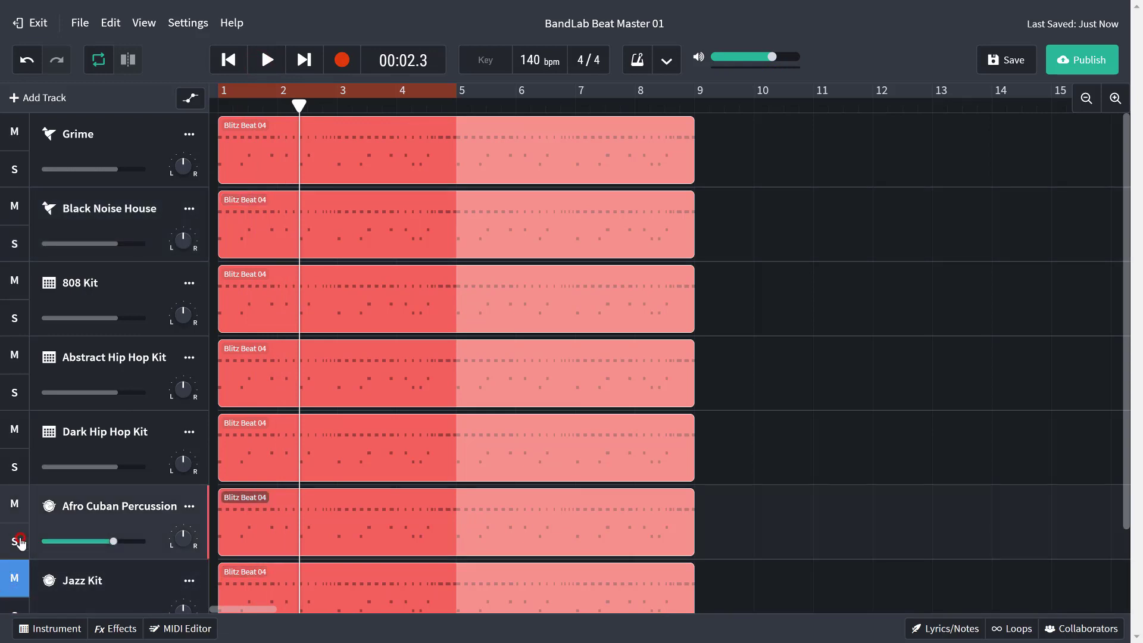
{"action": "left_click", "coordinate": [229, 59]}
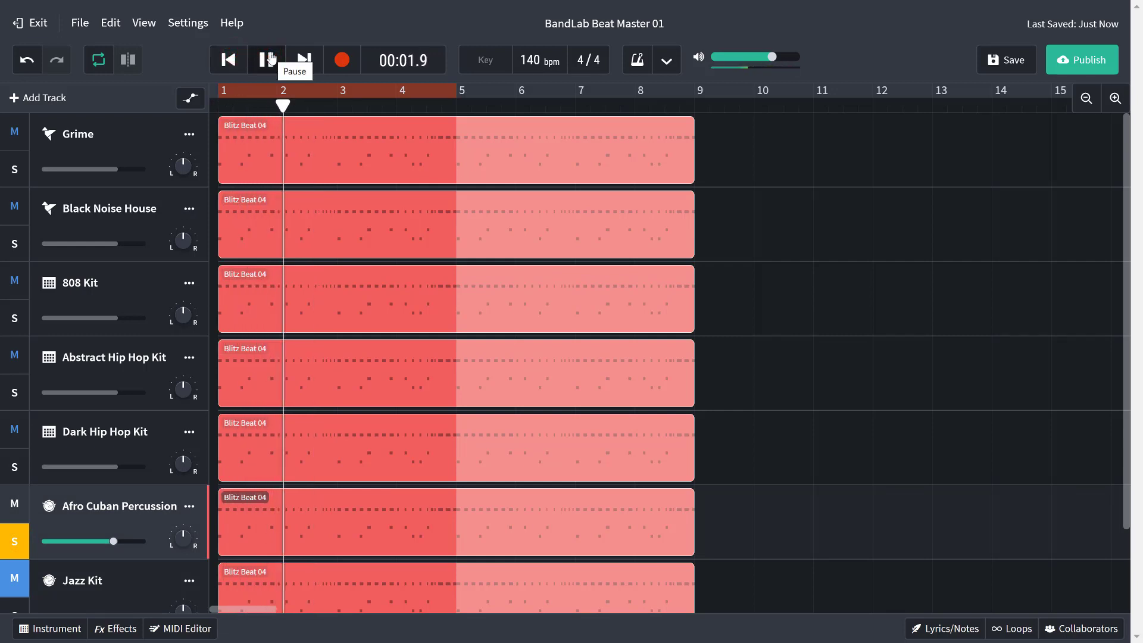
{"action": "left_click", "coordinate": [271, 58]}
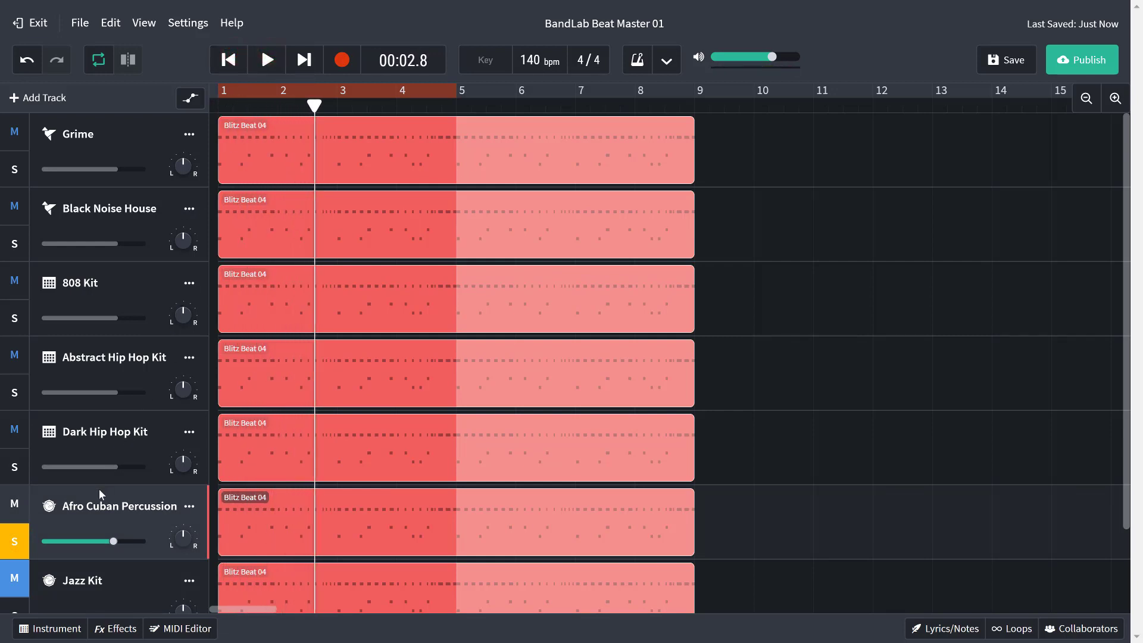
{"action": "left_click_drag", "start_coordinate": [98, 488], "coordinate": [108, 279]}
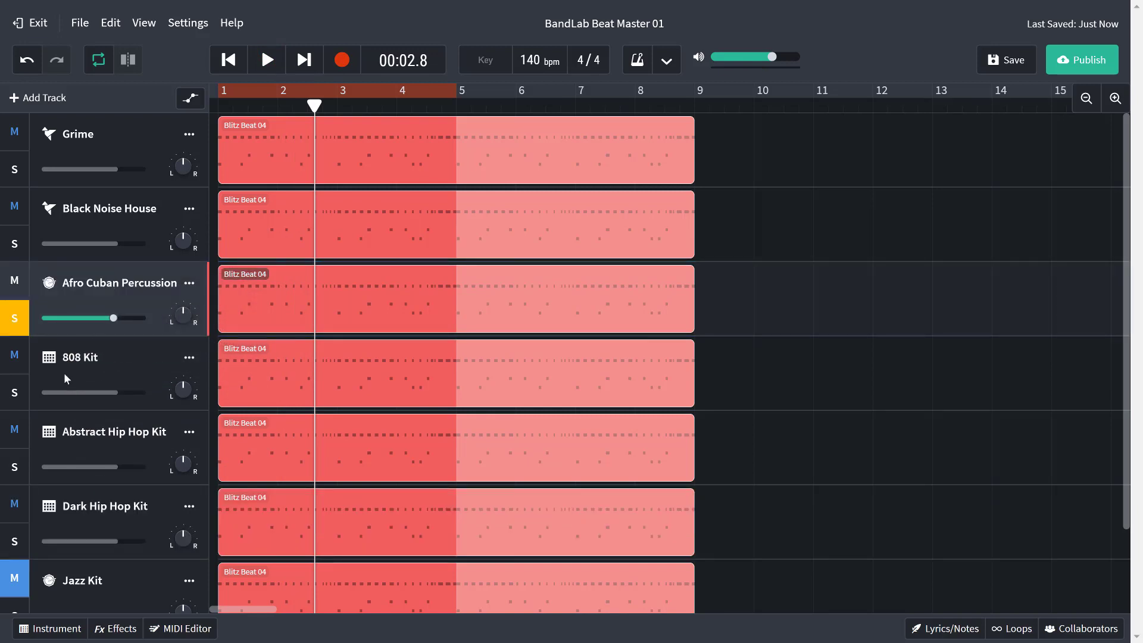
Audition the 808 Kit solo in place of Afro Cuban Percussion, and mute the Dark Hip Hop Kit and Abstract Hip Hop Kit tracks.
{"action": "left_click", "coordinate": [16, 396]}
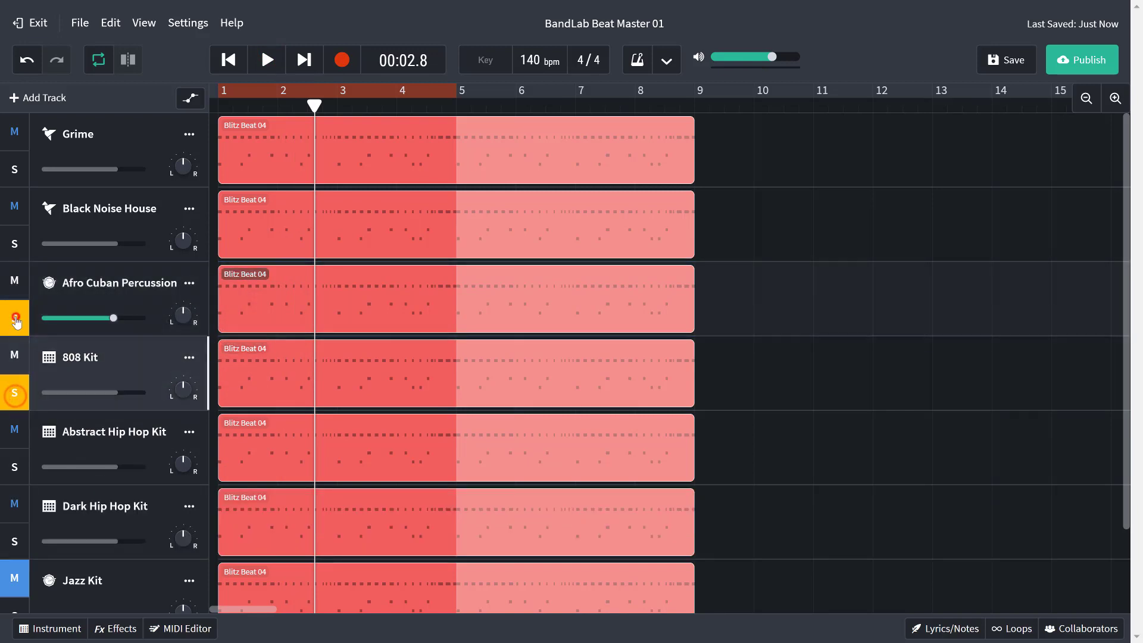
{"action": "left_click", "coordinate": [15, 319]}
{"action": "left_click", "coordinate": [264, 59]}
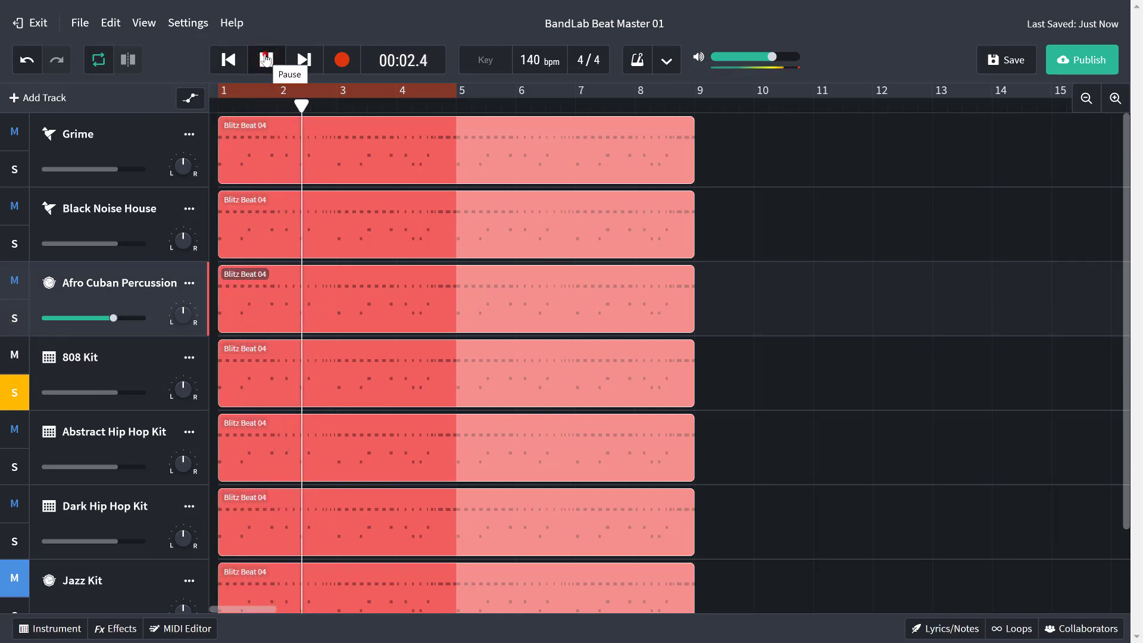
{"action": "left_click", "coordinate": [266, 60]}
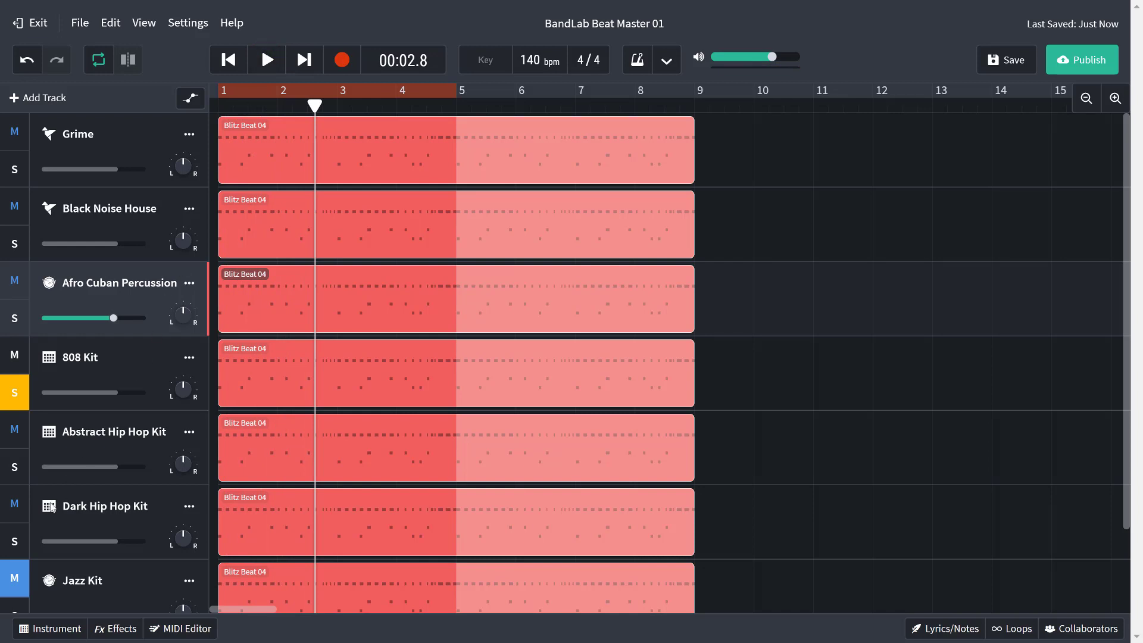
{"action": "left_click", "coordinate": [16, 511]}
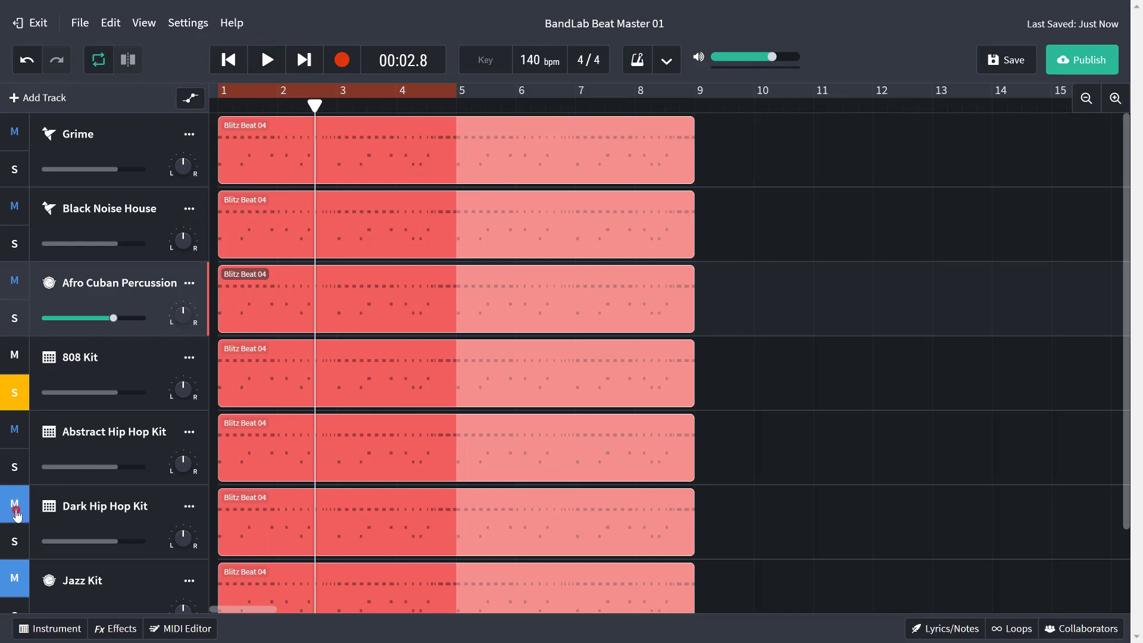
{"action": "left_click", "coordinate": [17, 434]}
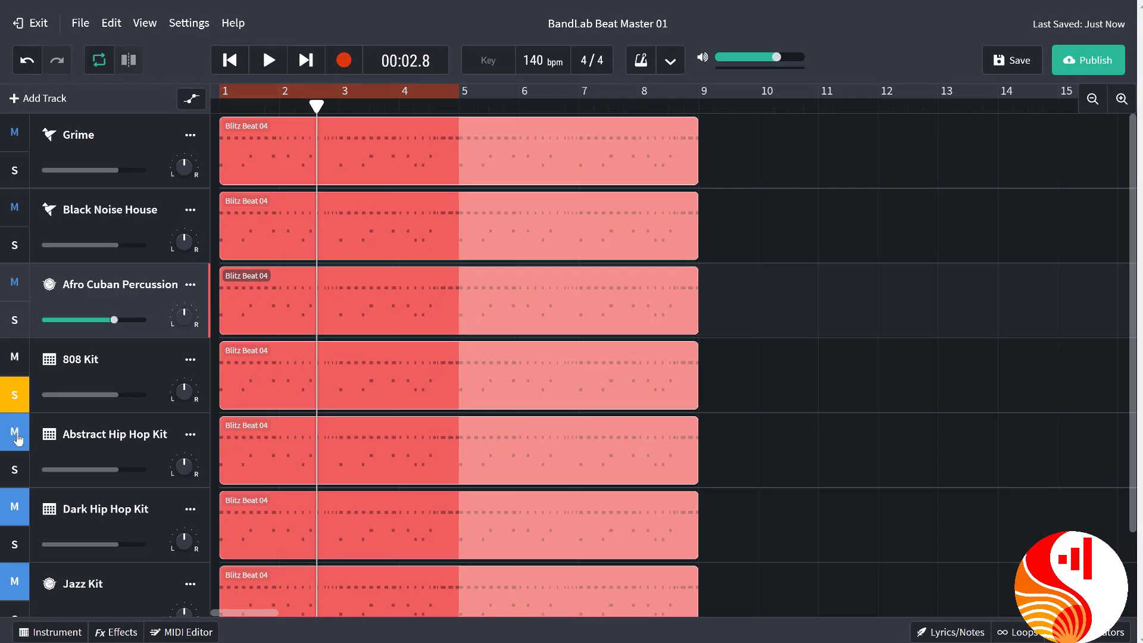
Select the Blitz Beat 04 regions on all tracks and slice them at bars 2, 3 and 4.
{"action": "key", "text": "ctrl+a"}
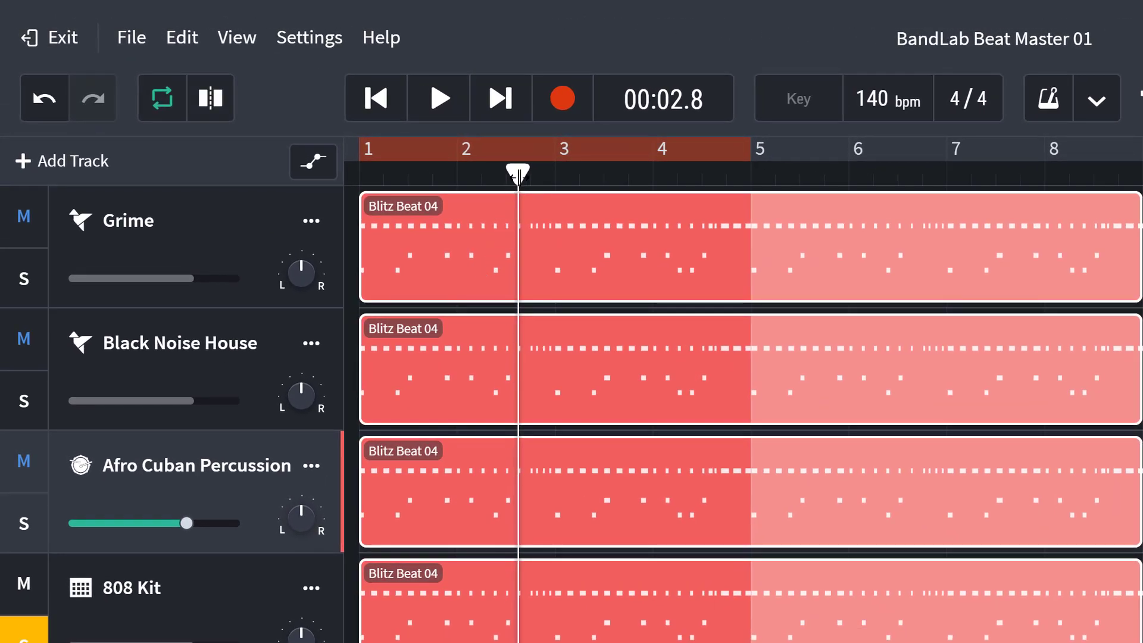
{"action": "left_click_drag", "start_coordinate": [518, 177], "coordinate": [485, 176]}
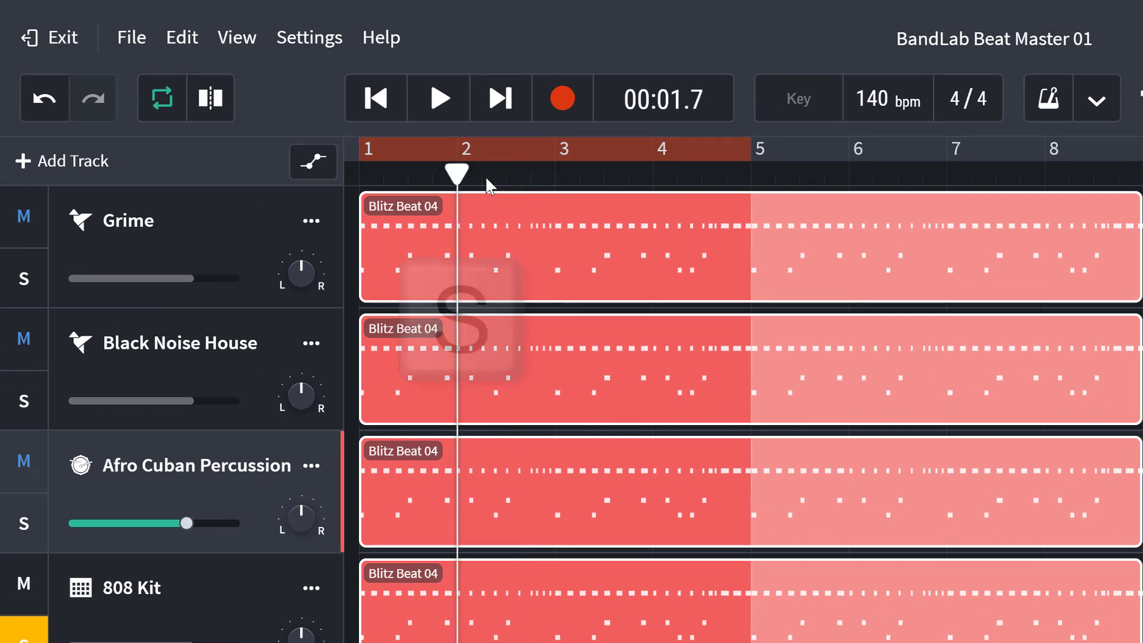
{"action": "key", "text": "s"}
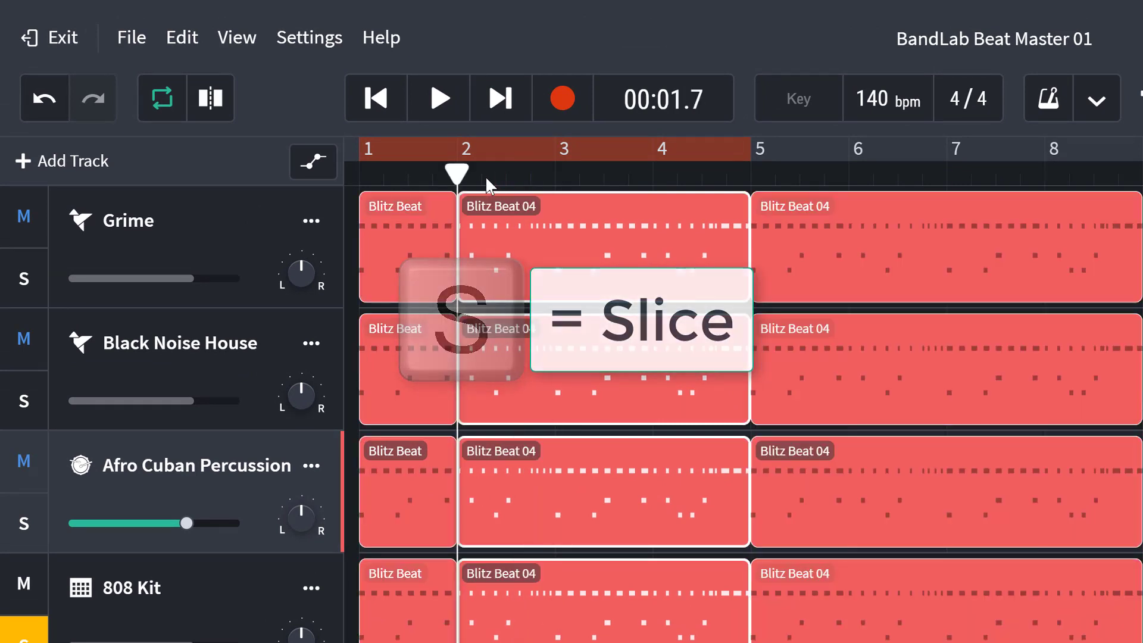
{"action": "left_click", "coordinate": [554, 170]}
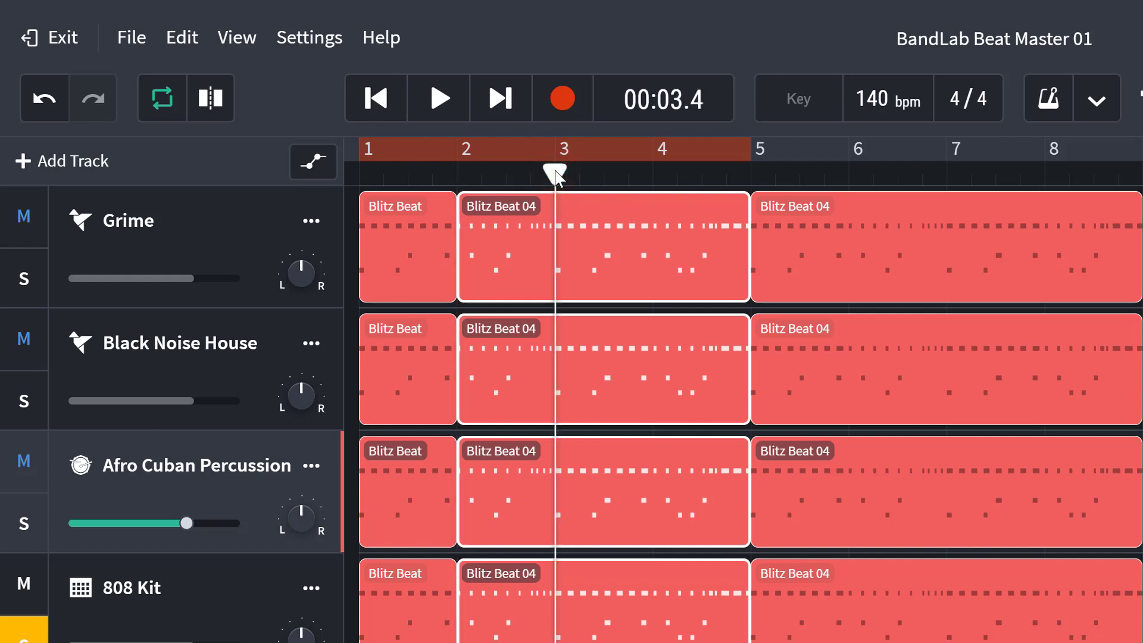
{"action": "key", "text": "s"}
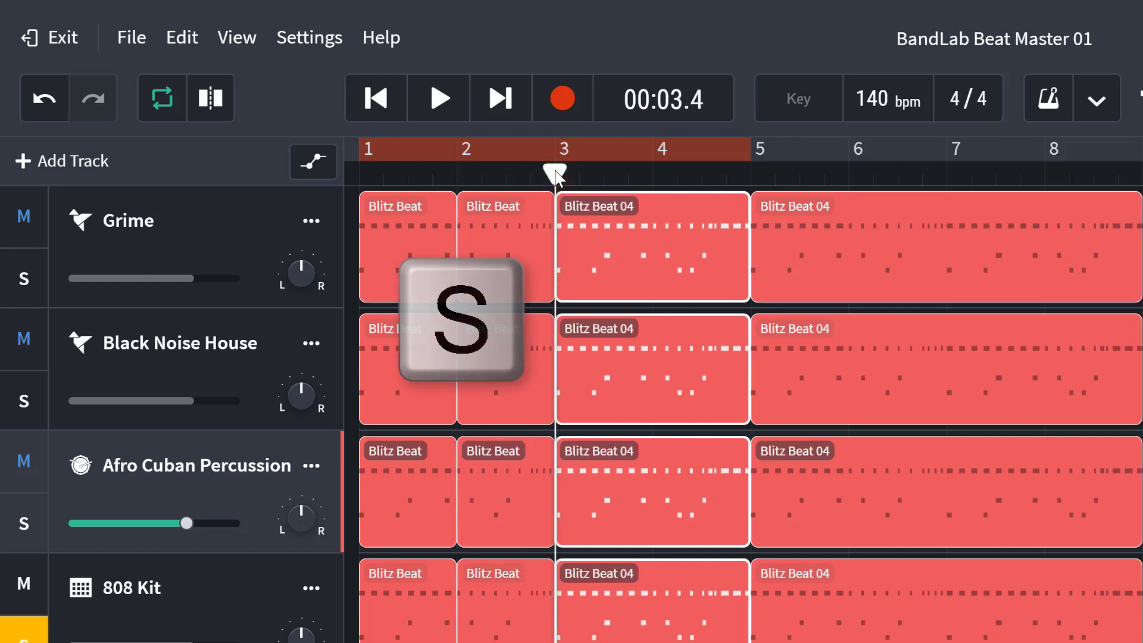
{"action": "left_click", "coordinate": [652, 168]}
{"action": "key", "text": "s"}
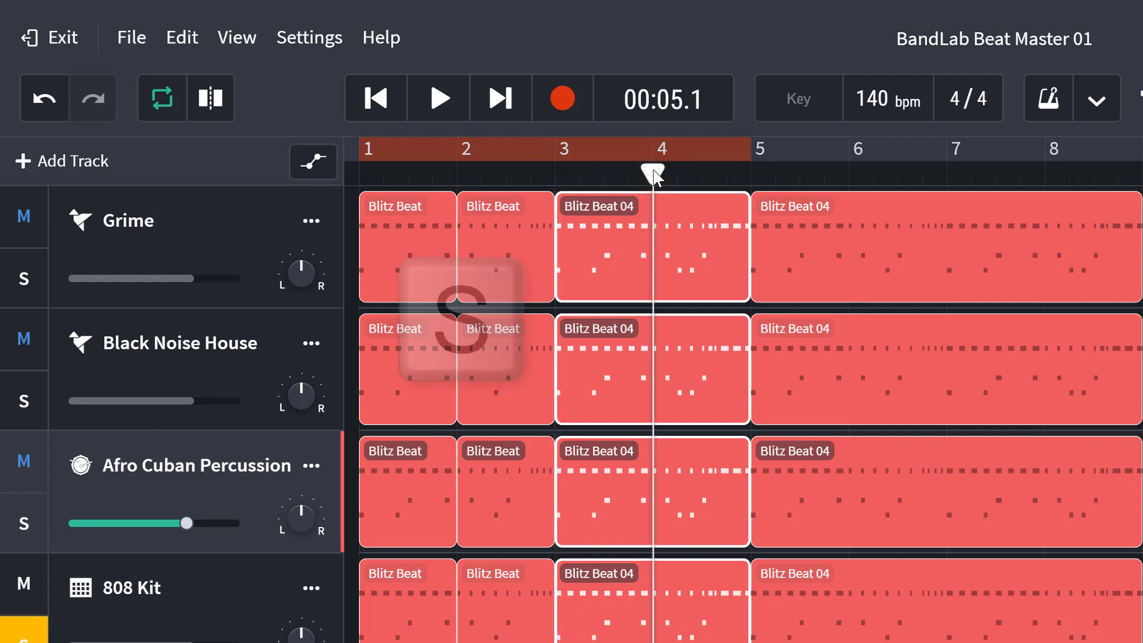
{"action": "key", "text": "s"}
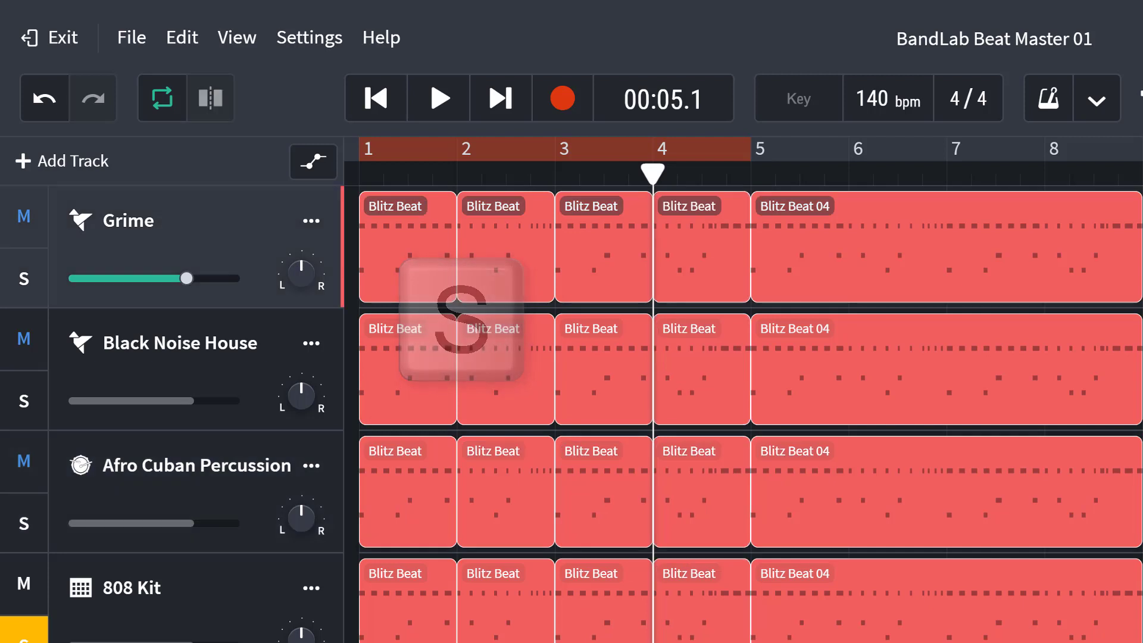
Check the four one-bar Blitz Beat slices on the Grime track by selecting each one individually.
{"action": "left_click", "coordinate": [435, 250]}
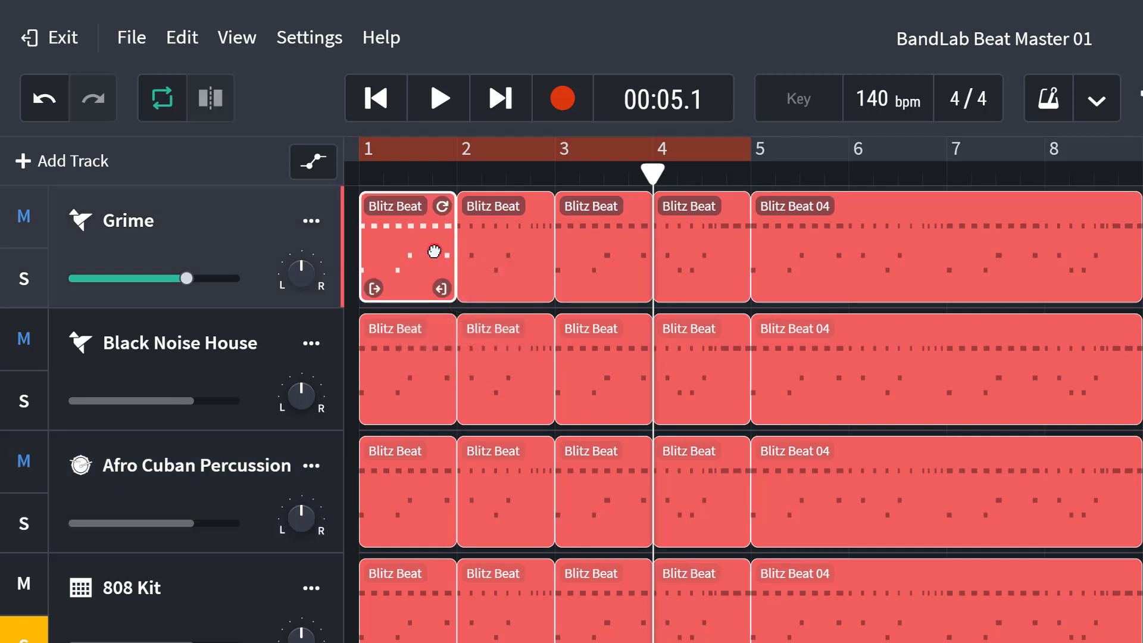
{"action": "left_click", "coordinate": [507, 246]}
{"action": "left_click", "coordinate": [589, 250]}
{"action": "left_click", "coordinate": [684, 251]}
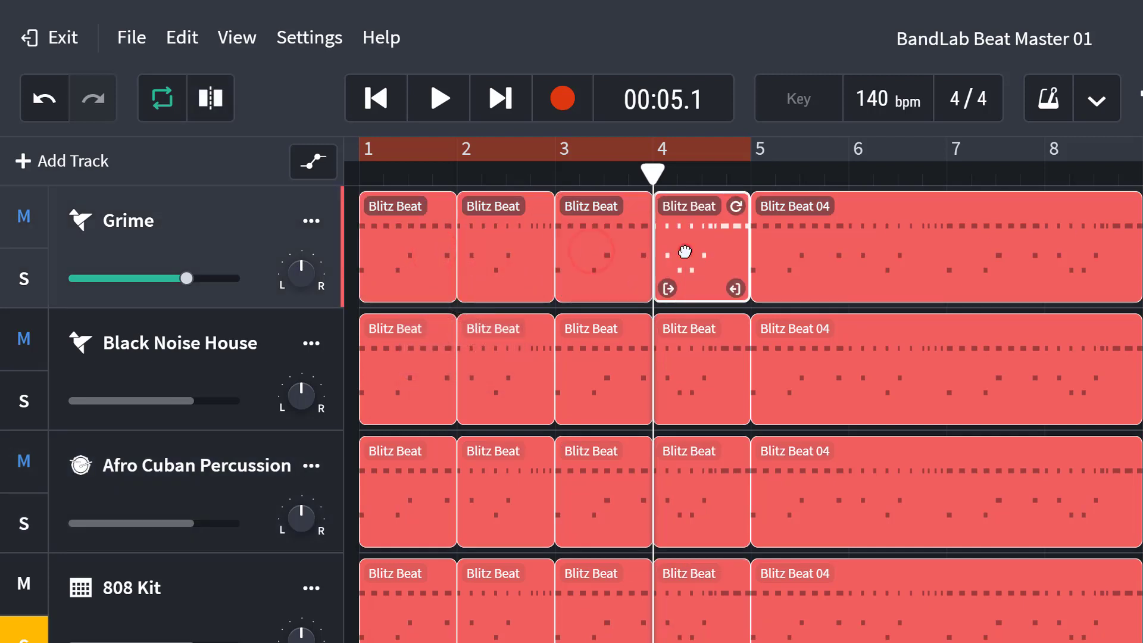
{"action": "left_click", "coordinate": [608, 252]}
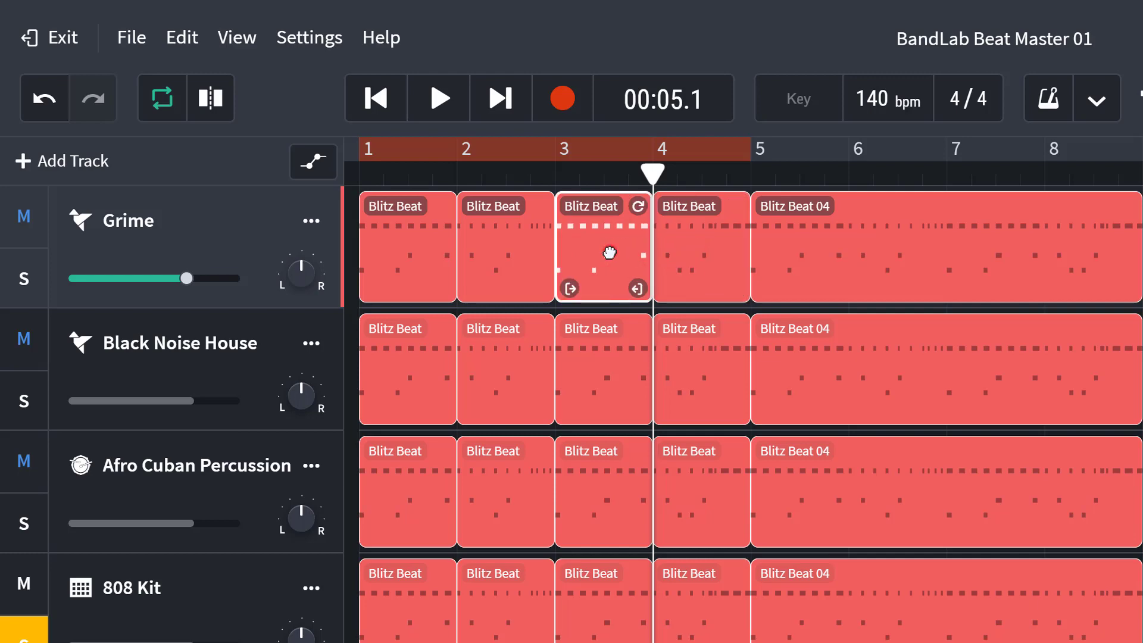
{"action": "left_click", "coordinate": [531, 250]}
{"action": "left_click", "coordinate": [427, 255]}
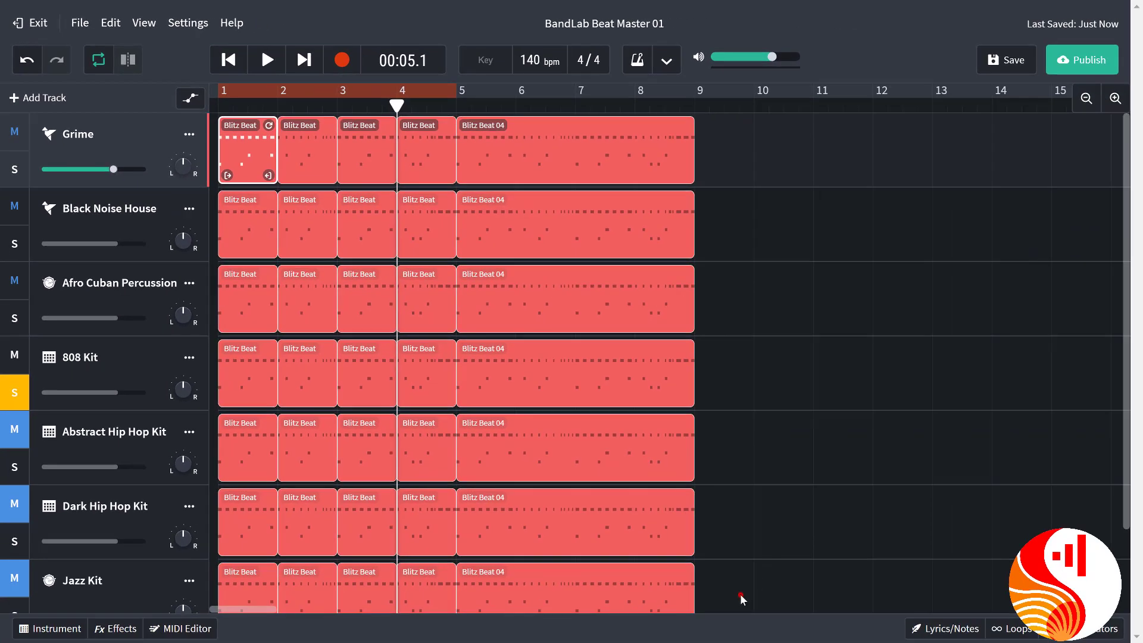
Delete the leftover Blitz Beat 04 regions from bar 5 to bar 9 on all tracks.
{"action": "left_click_drag", "start_coordinate": [741, 599], "coordinate": [638, 163]}
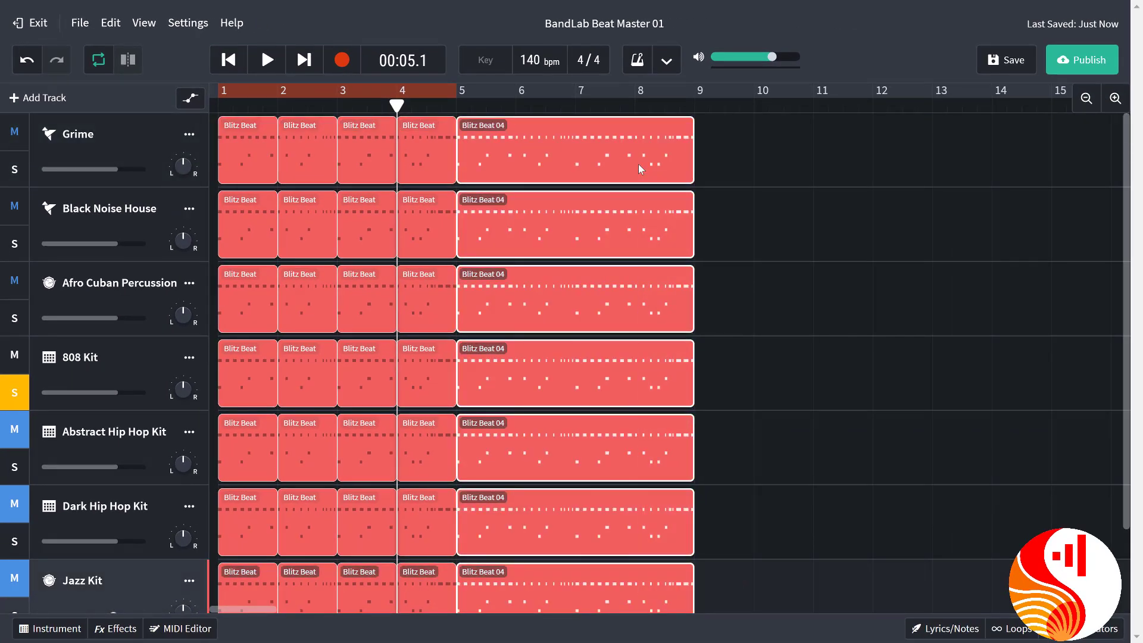
{"action": "key", "text": "Delete"}
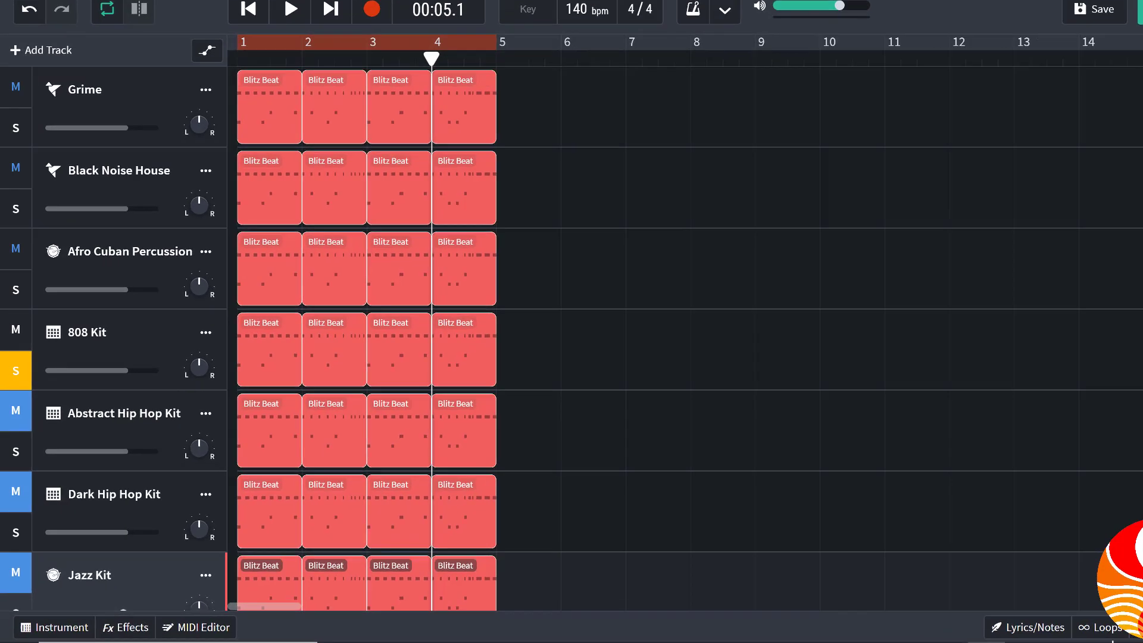
Delete the muted Abstract Hip Hop Kit, Dark Hip Hop Kit and Jazz Kit tracks.
{"action": "left_click", "coordinate": [115, 467]}
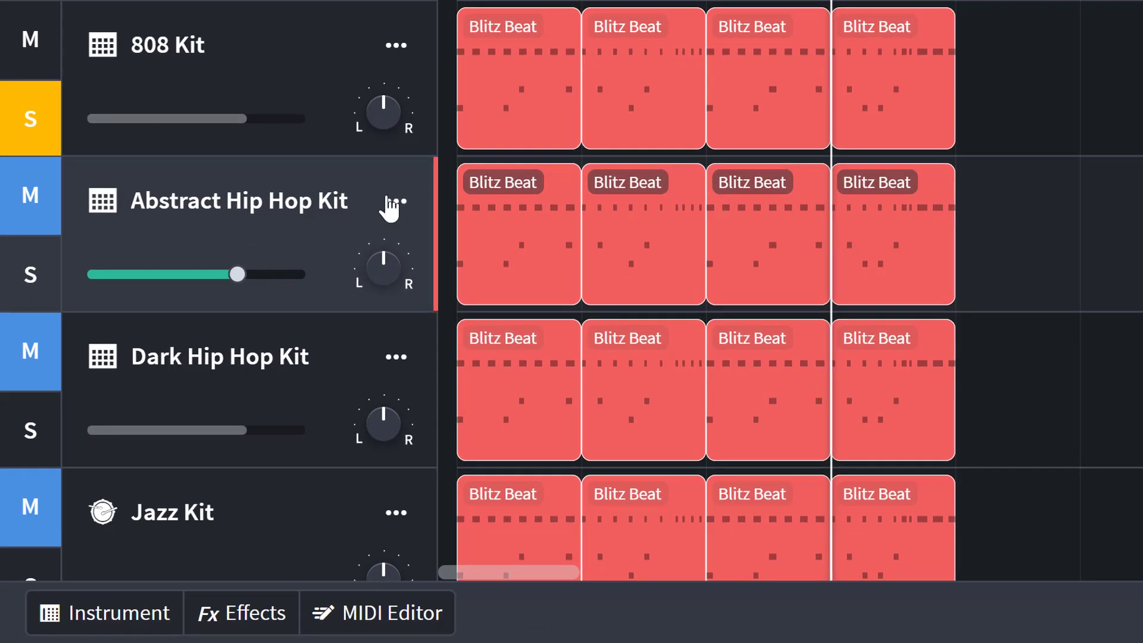
{"action": "left_click", "coordinate": [190, 432]}
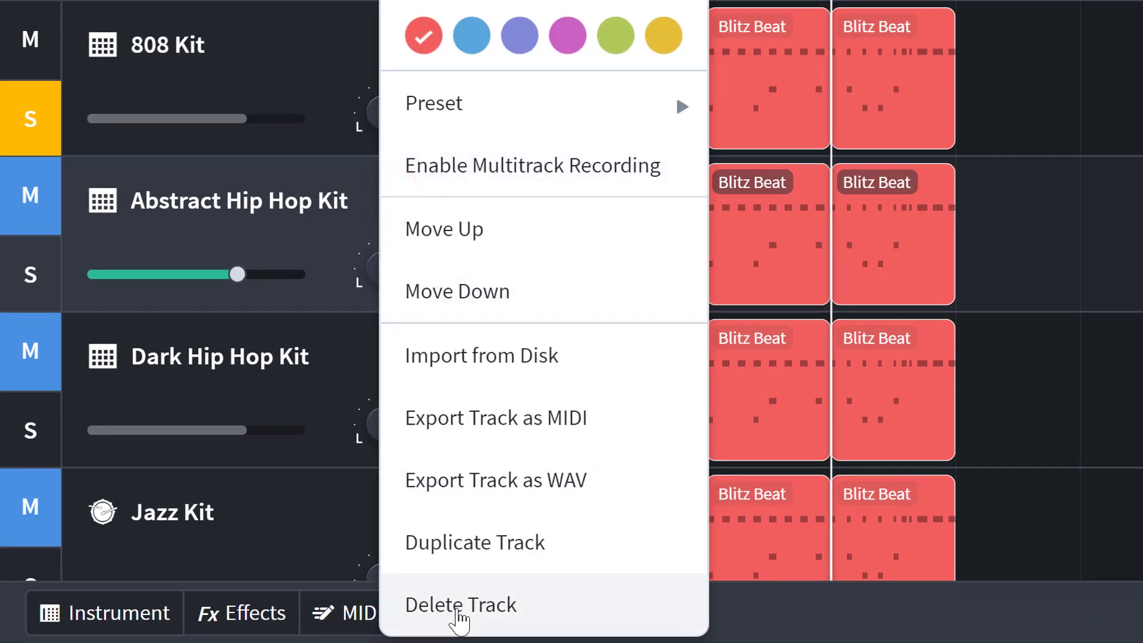
{"action": "left_click", "coordinate": [457, 607]}
{"action": "left_click", "coordinate": [403, 209]}
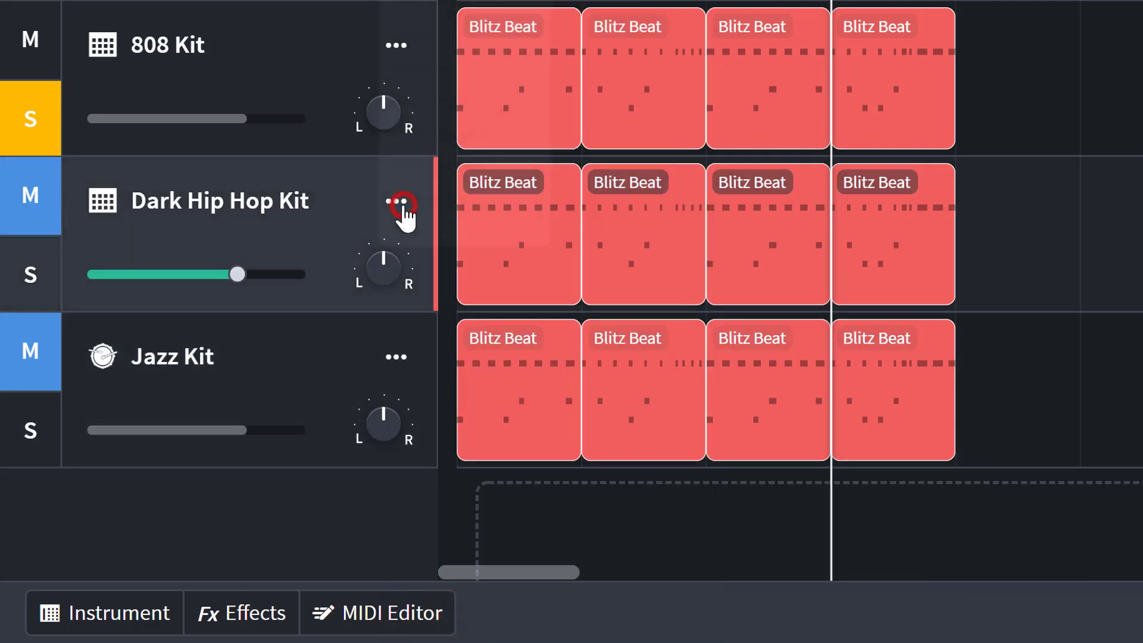
{"action": "left_click", "coordinate": [488, 595]}
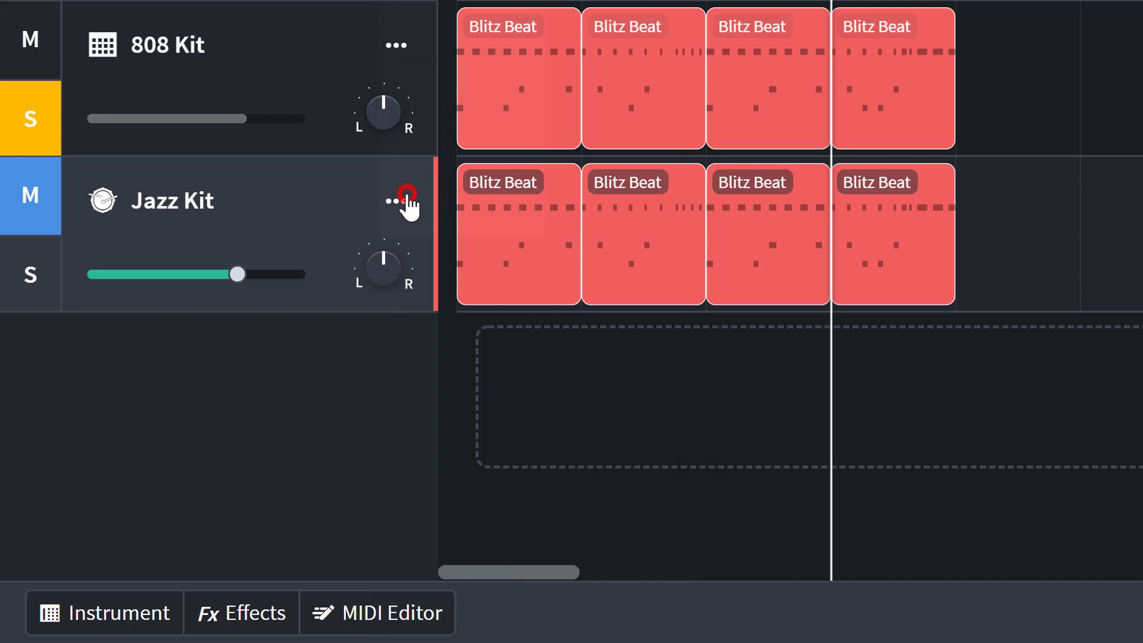
{"action": "left_click", "coordinate": [407, 199]}
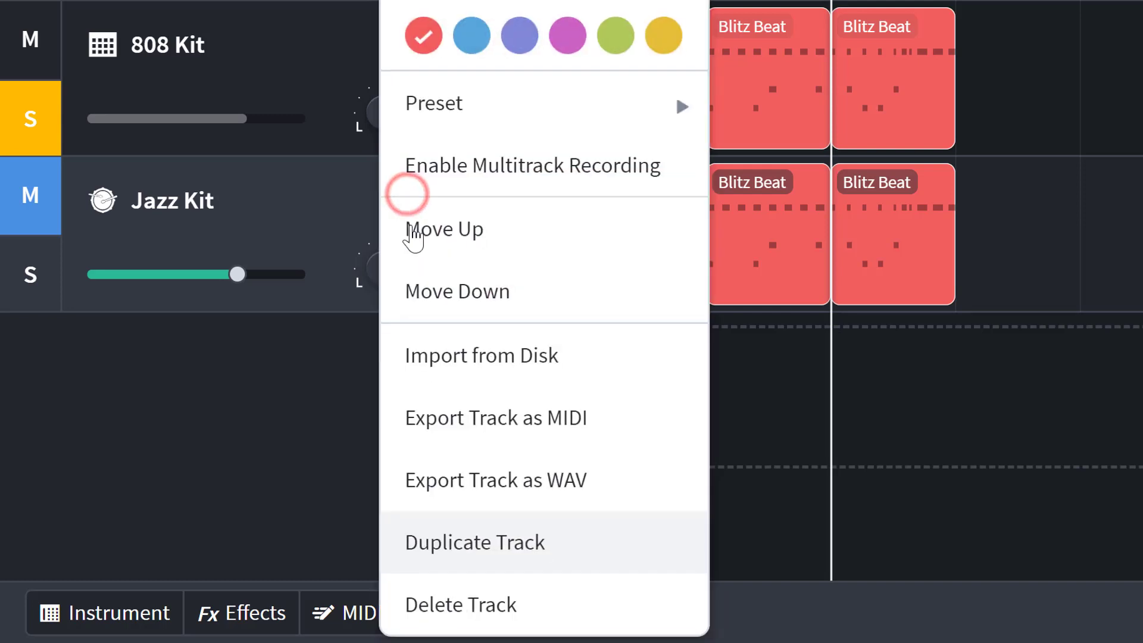
{"action": "left_click", "coordinate": [550, 602]}
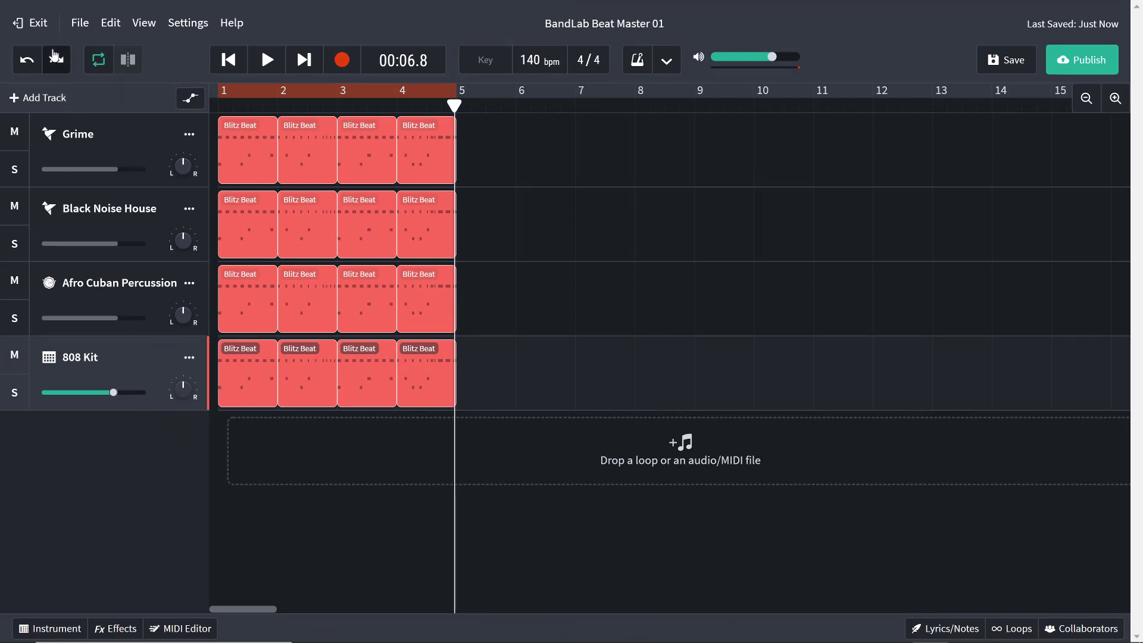
Redo the slice deletions to leave 808 Kit bar 1, Afro Cuban bar 2, Black Noise House bar 3 and Grime bar 4, and play the pattern.
{"action": "left_click", "coordinate": [56, 57]}
{"action": "left_click", "coordinate": [56, 58]}
{"action": "left_click", "coordinate": [56, 58]}
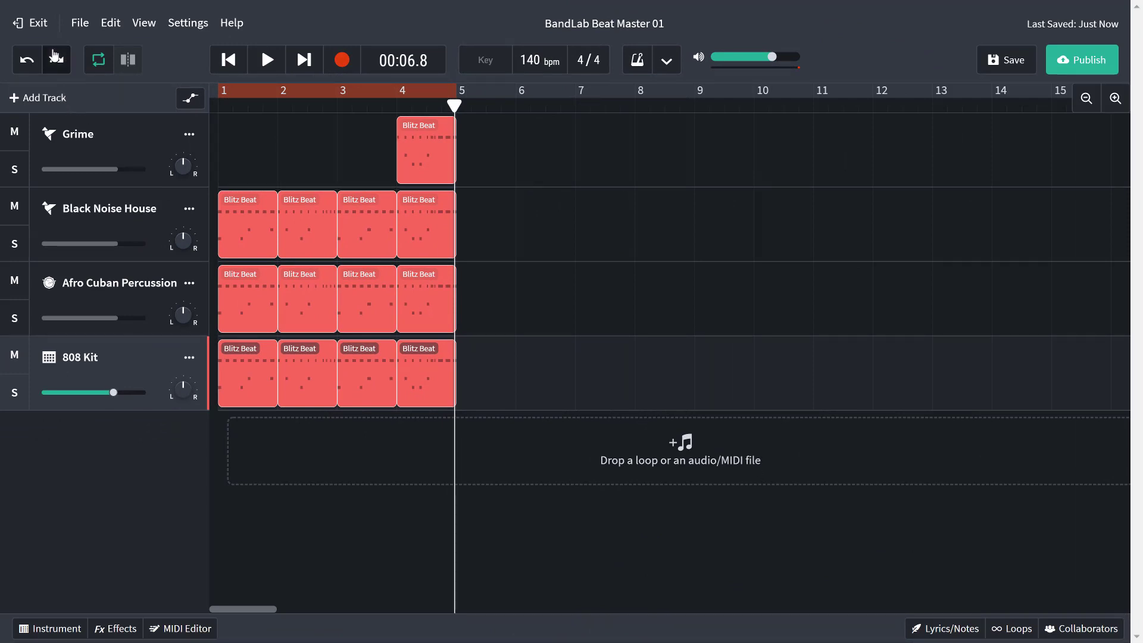
{"action": "left_click", "coordinate": [56, 58]}
{"action": "left_click", "coordinate": [56, 58]}
{"action": "left_click", "coordinate": [56, 58]}
{"action": "left_click", "coordinate": [56, 58]}
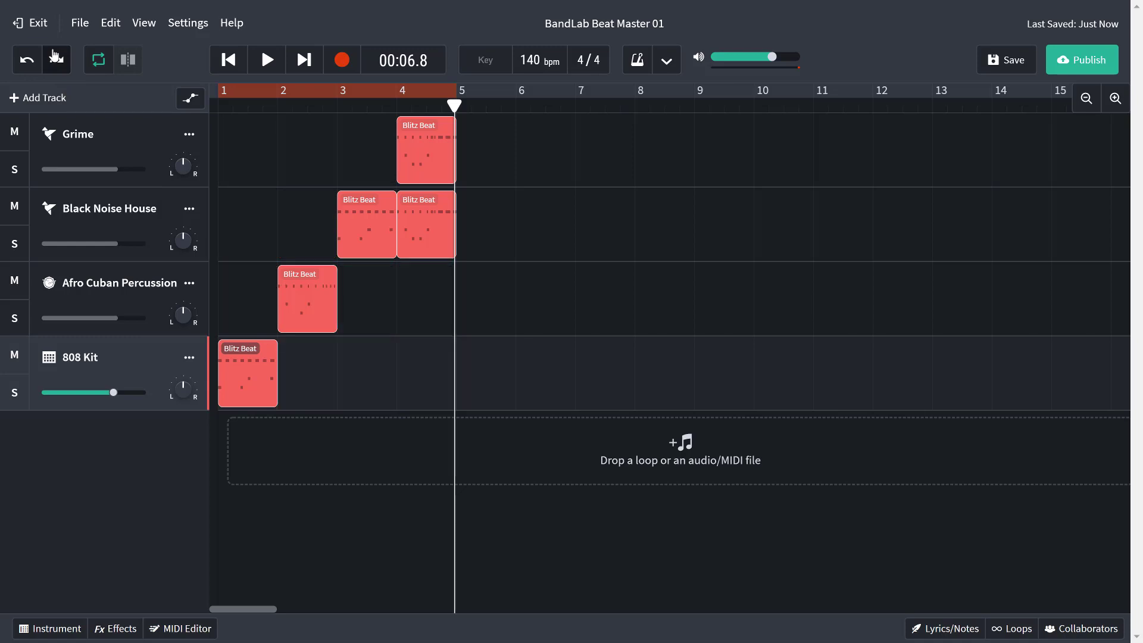
{"action": "left_click", "coordinate": [56, 58]}
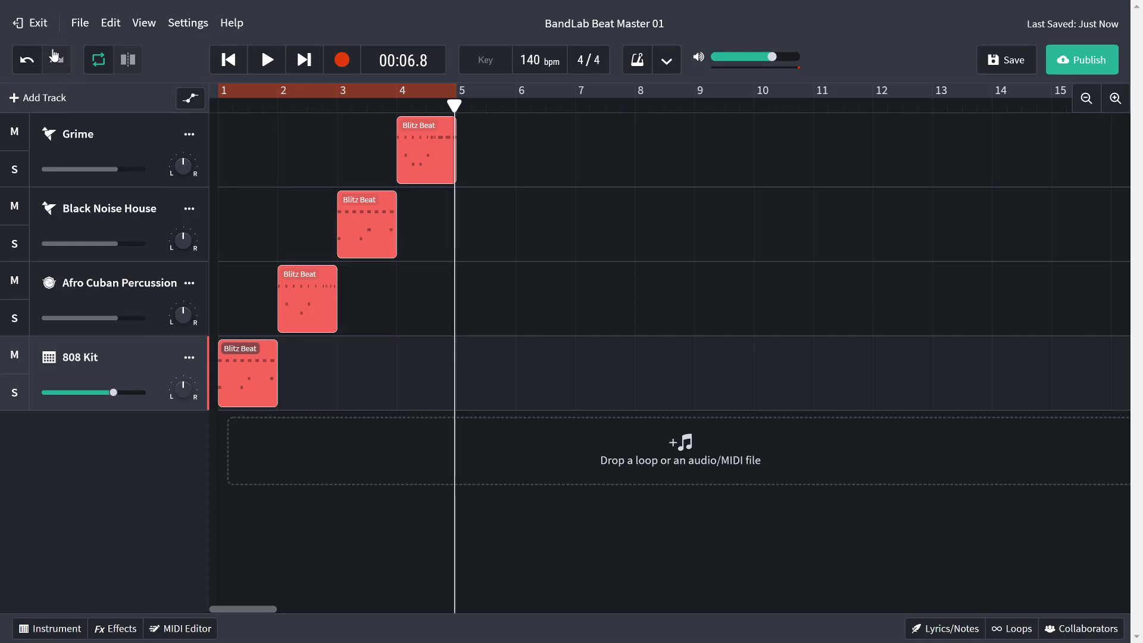
{"action": "left_click", "coordinate": [266, 59]}
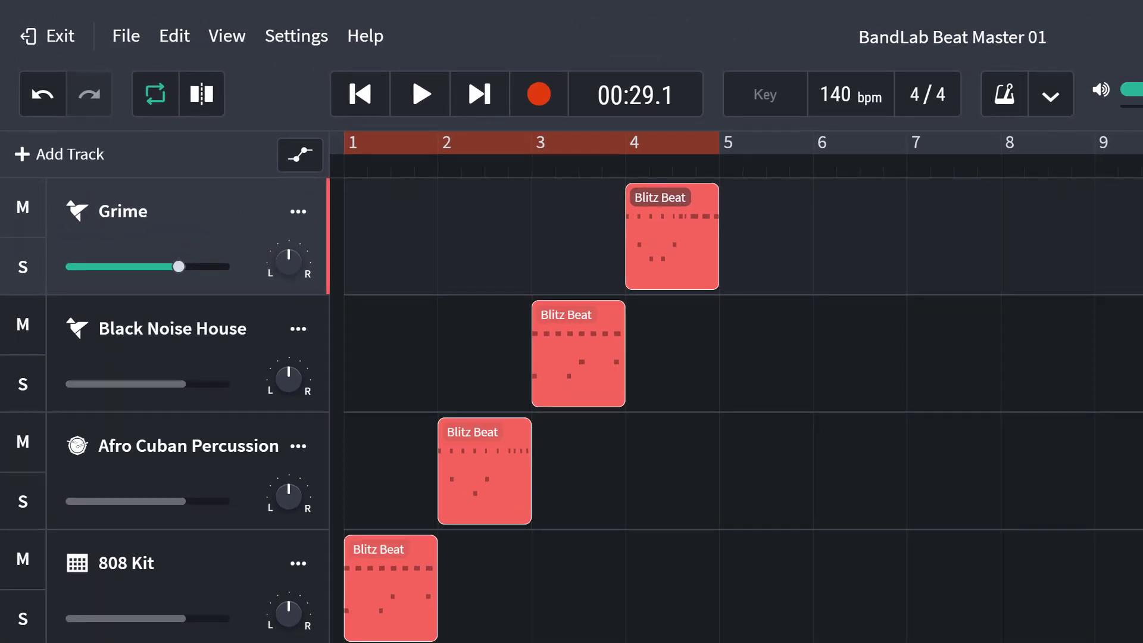
Copy the four staggered regions, paste them at bar 5, and extend the cycle region to bar 9.
{"action": "left_click_drag", "start_coordinate": [375, 210], "coordinate": [691, 602]}
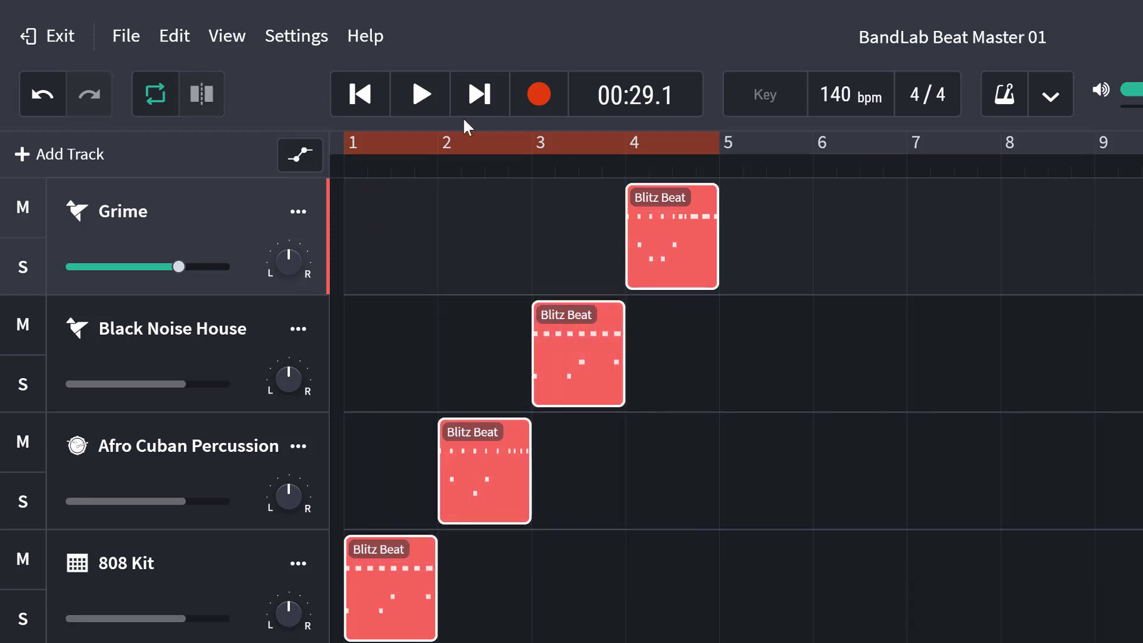
{"action": "right_click", "coordinate": [699, 255]}
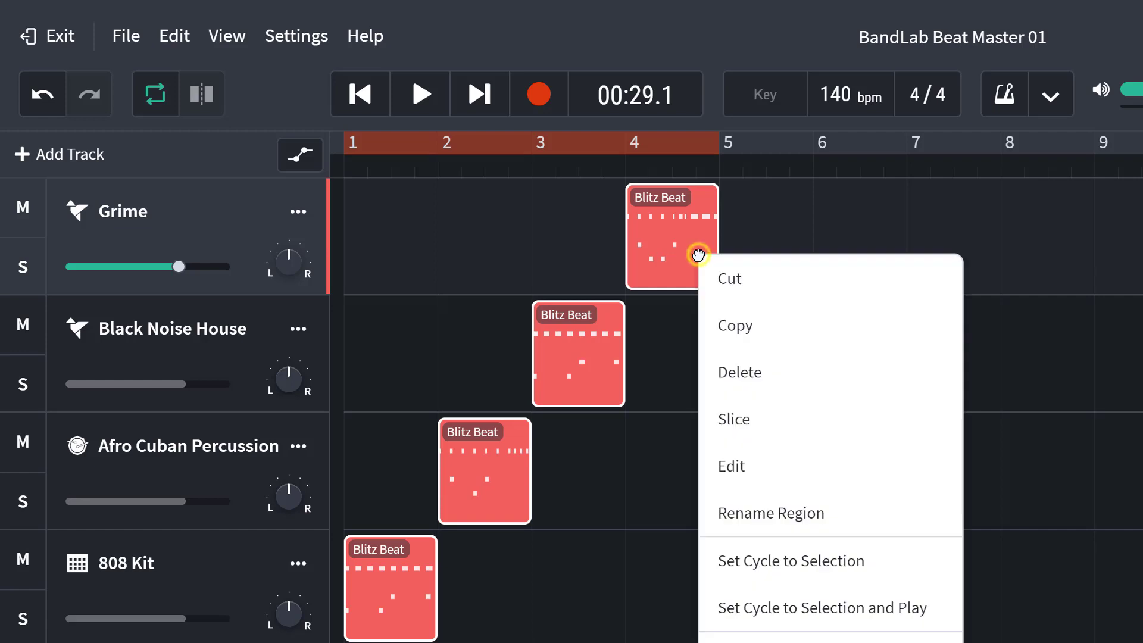
{"action": "left_click", "coordinate": [725, 325]}
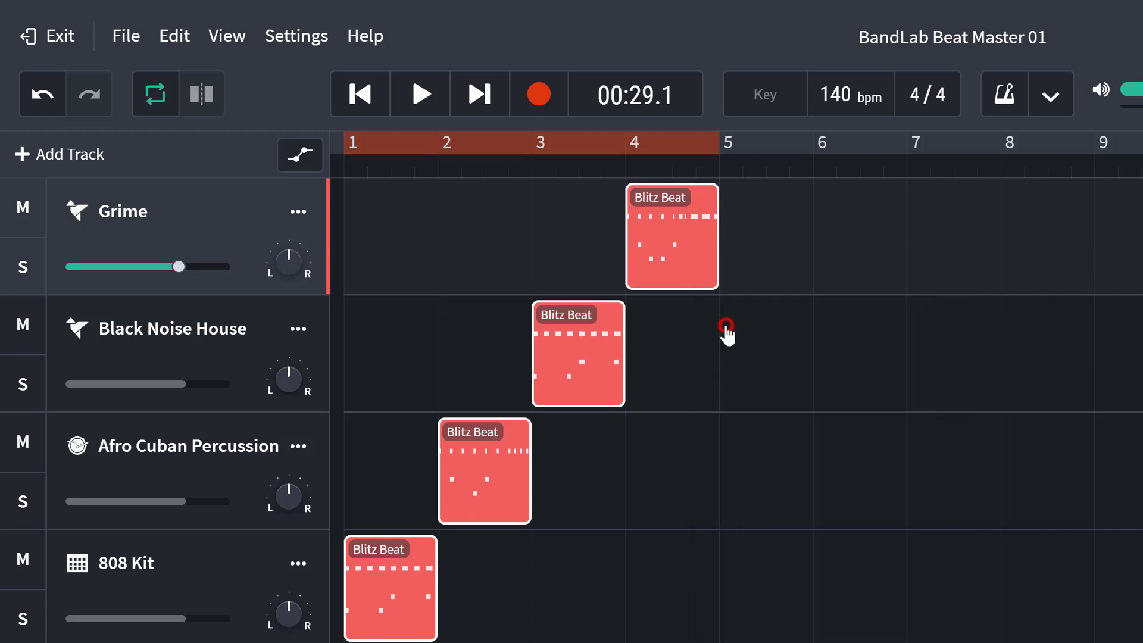
{"action": "left_click", "coordinate": [719, 168]}
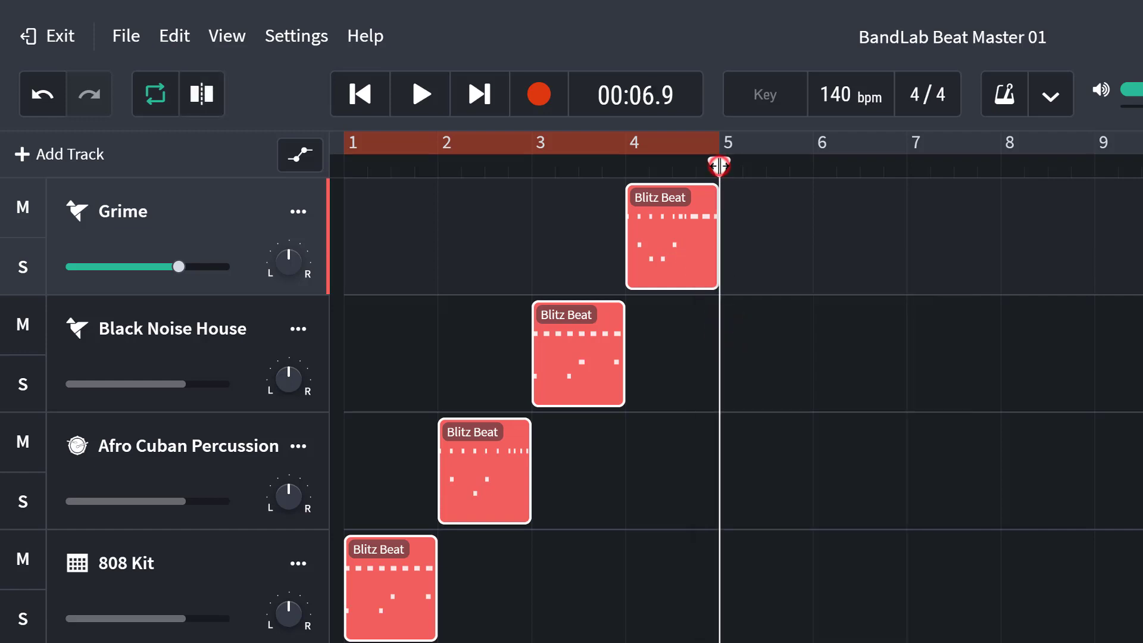
{"action": "right_click", "coordinate": [766, 250]}
{"action": "left_click", "coordinate": [789, 277]}
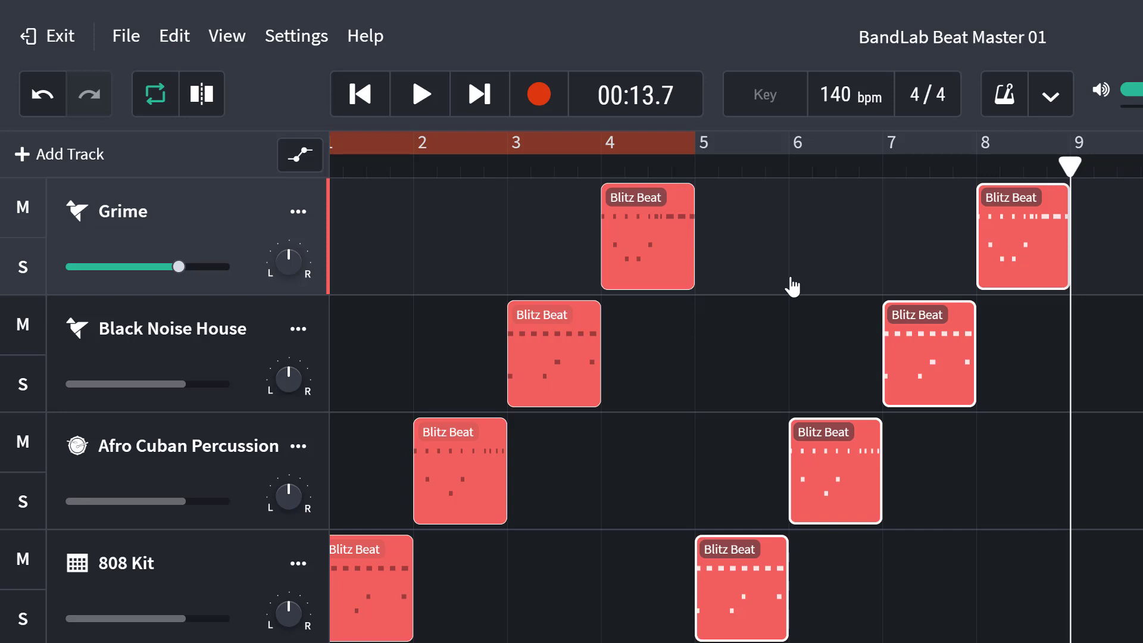
{"action": "left_click_drag", "start_coordinate": [690, 143], "coordinate": [1040, 139]}
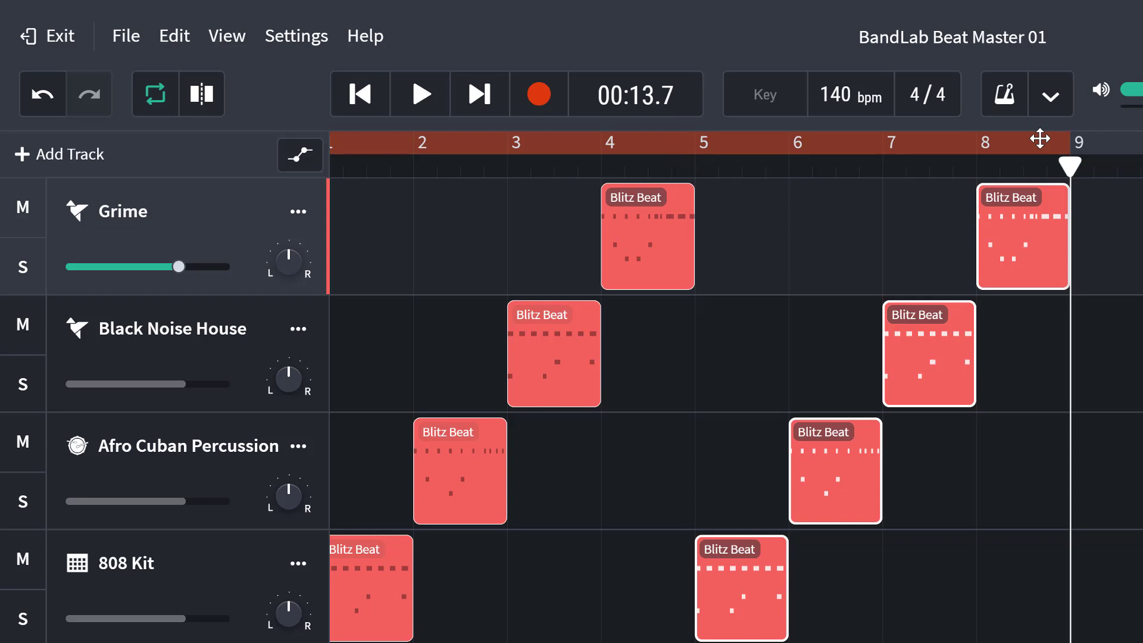
{"action": "left_click", "coordinate": [1135, 262]}
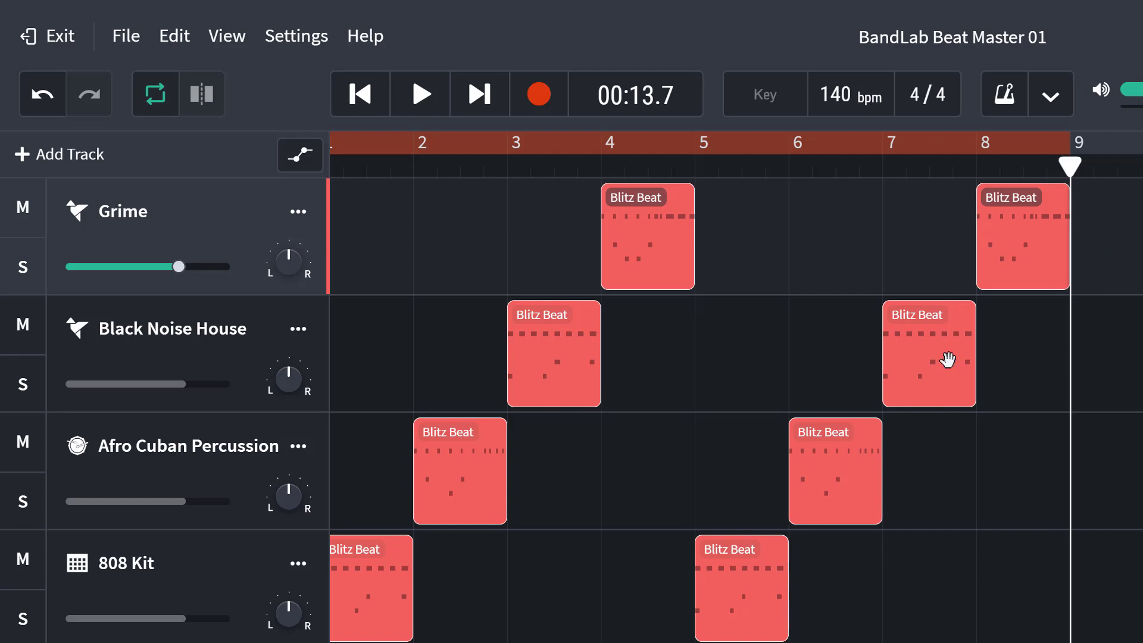
Extend the Black Noise House region at bar 7 to span bar 5 to bar 9, and play the song from the start.
{"action": "left_click", "coordinate": [919, 372]}
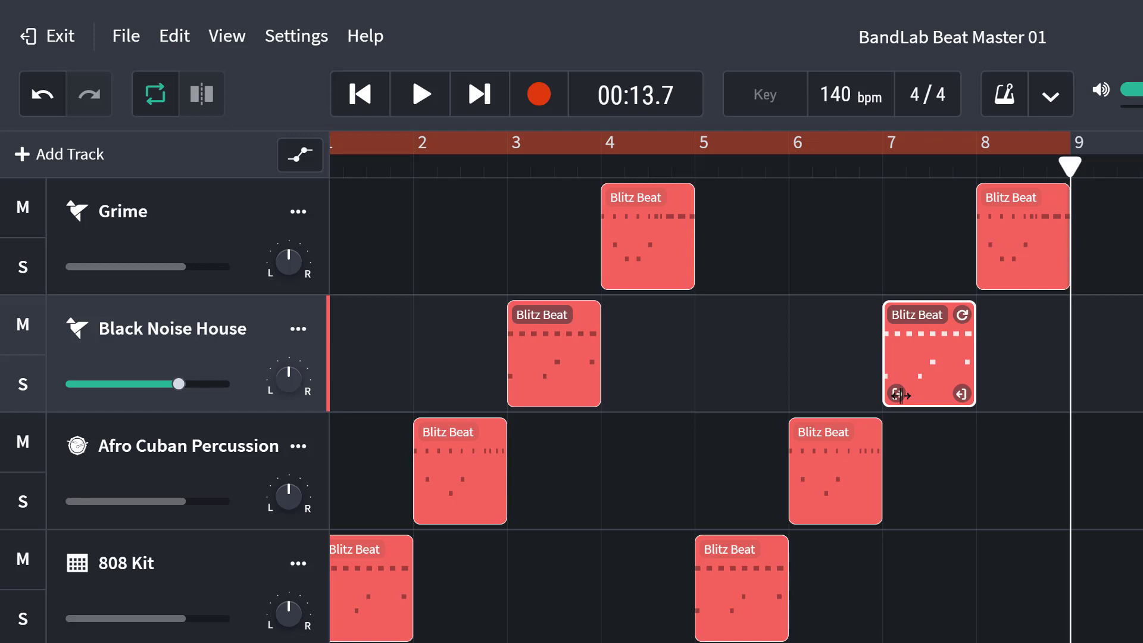
{"action": "left_click_drag", "start_coordinate": [900, 395], "coordinate": [737, 416]}
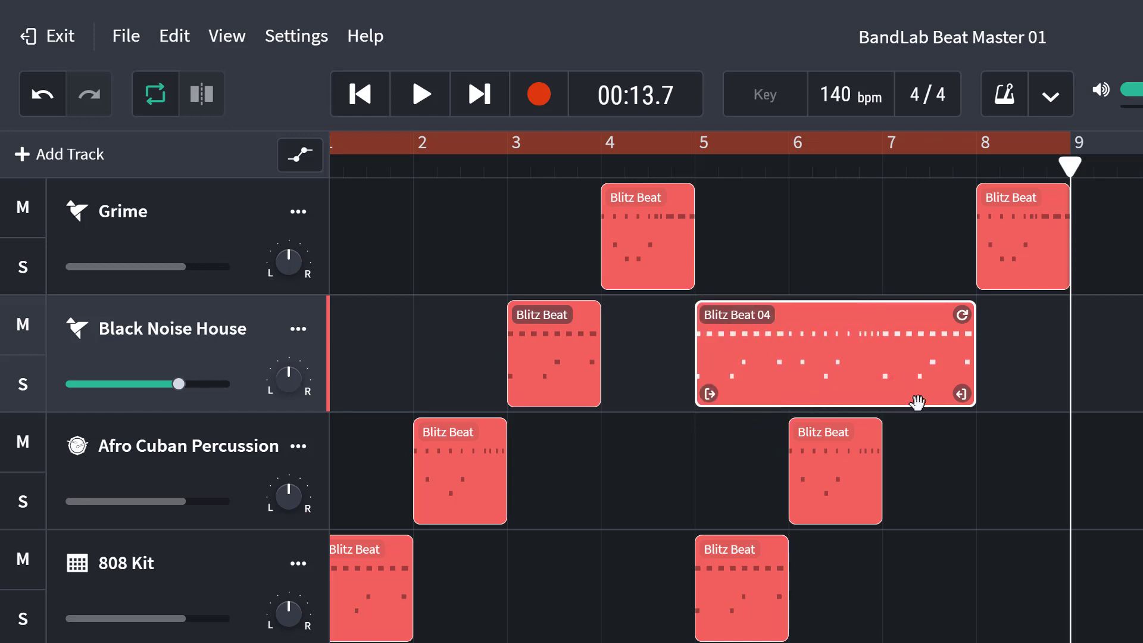
{"action": "left_click_drag", "start_coordinate": [967, 393], "coordinate": [1065, 394]}
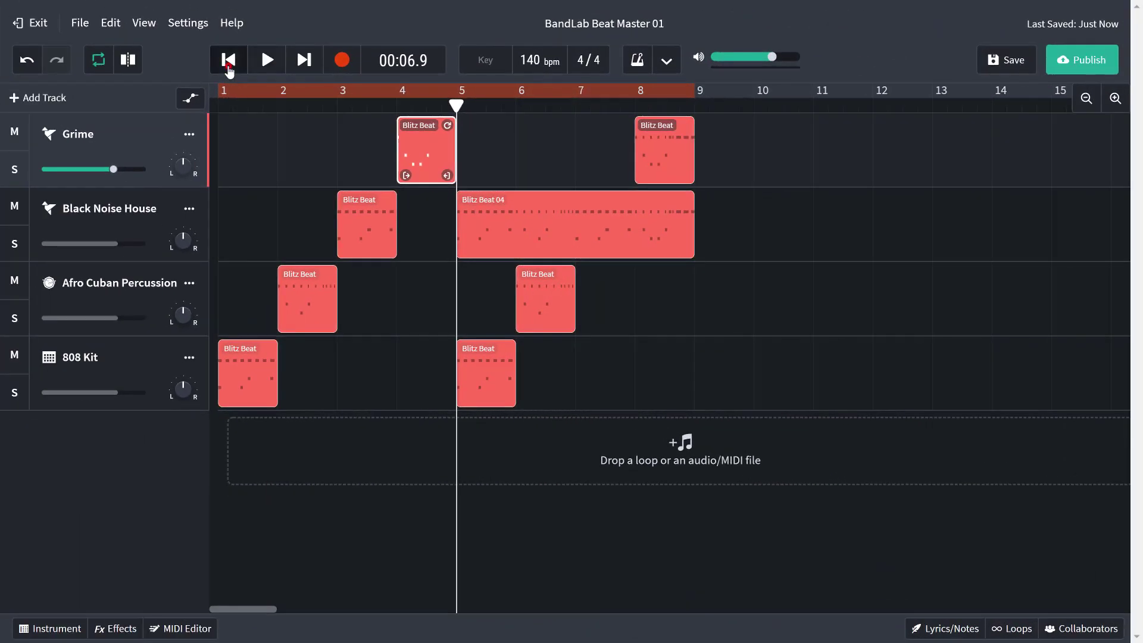
{"action": "left_click", "coordinate": [227, 61]}
{"action": "left_click", "coordinate": [262, 60]}
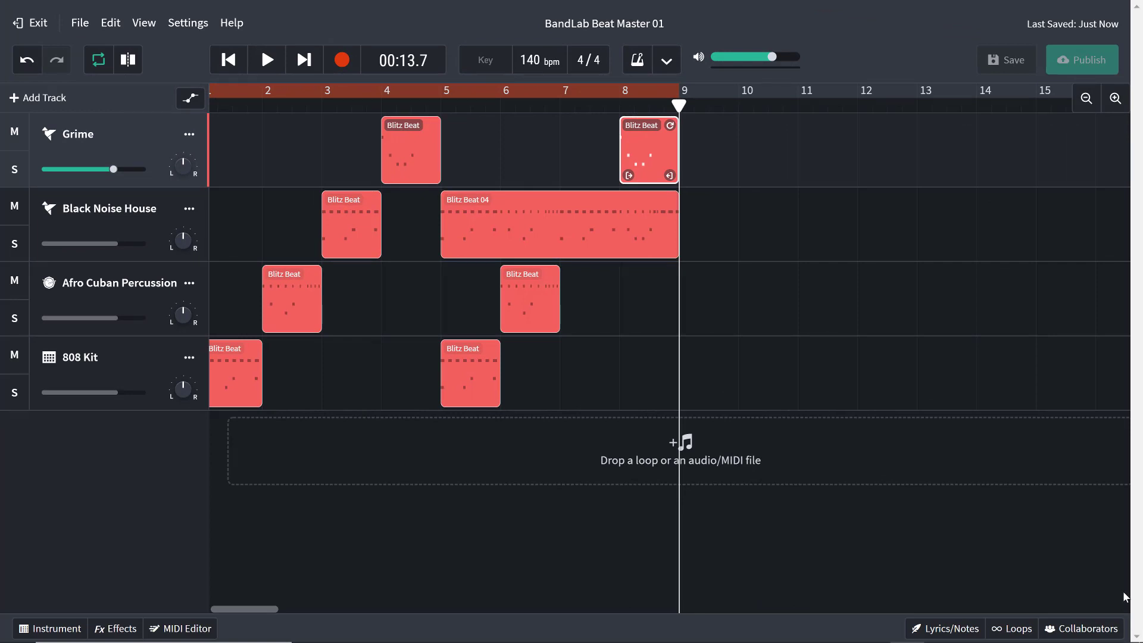
Copy all regions between bars 5 and 9 on the four tracks and paste them at bar 9.
{"action": "left_click_drag", "start_coordinate": [664, 388], "coordinate": [480, 141]}
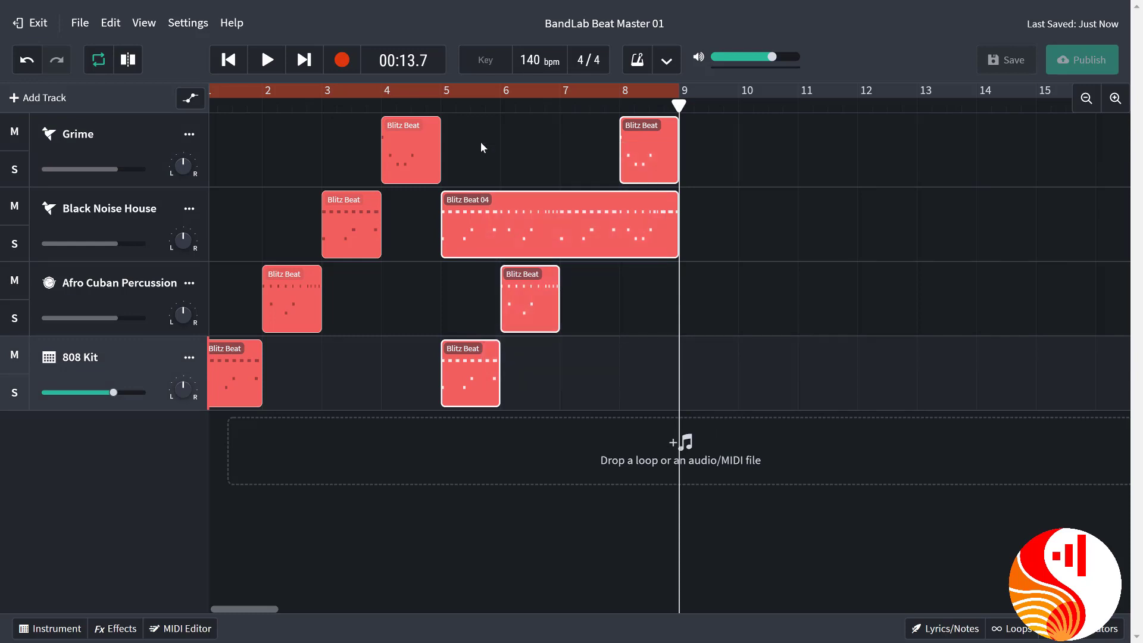
{"action": "right_click", "coordinate": [664, 144]}
{"action": "left_click", "coordinate": [693, 195]}
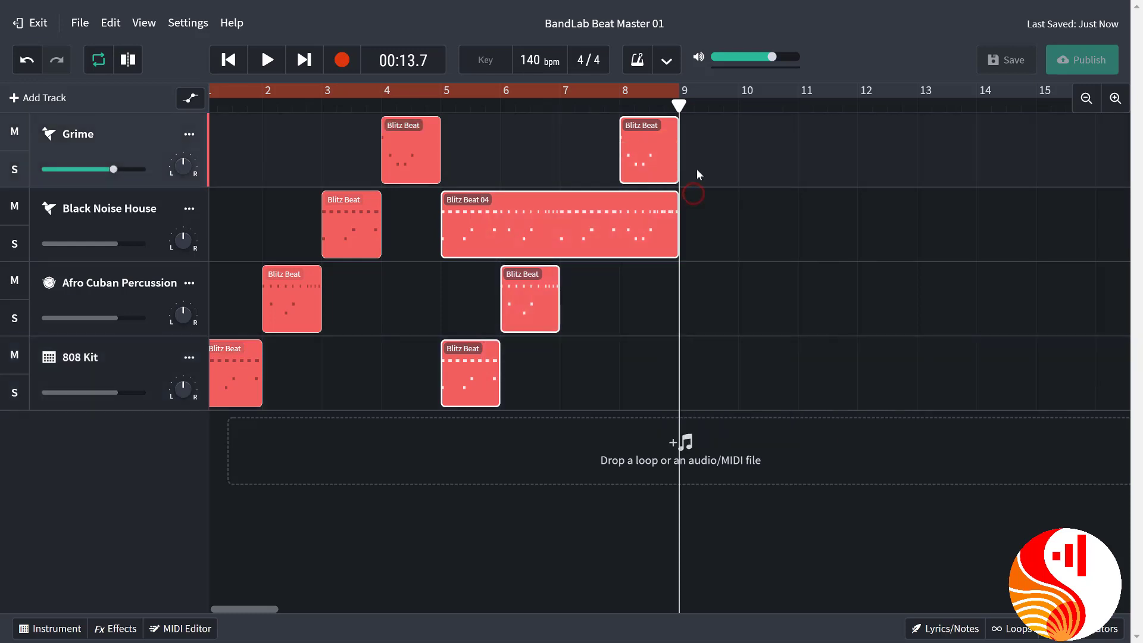
{"action": "left_click", "coordinate": [697, 153]}
{"action": "right_click", "coordinate": [697, 152]}
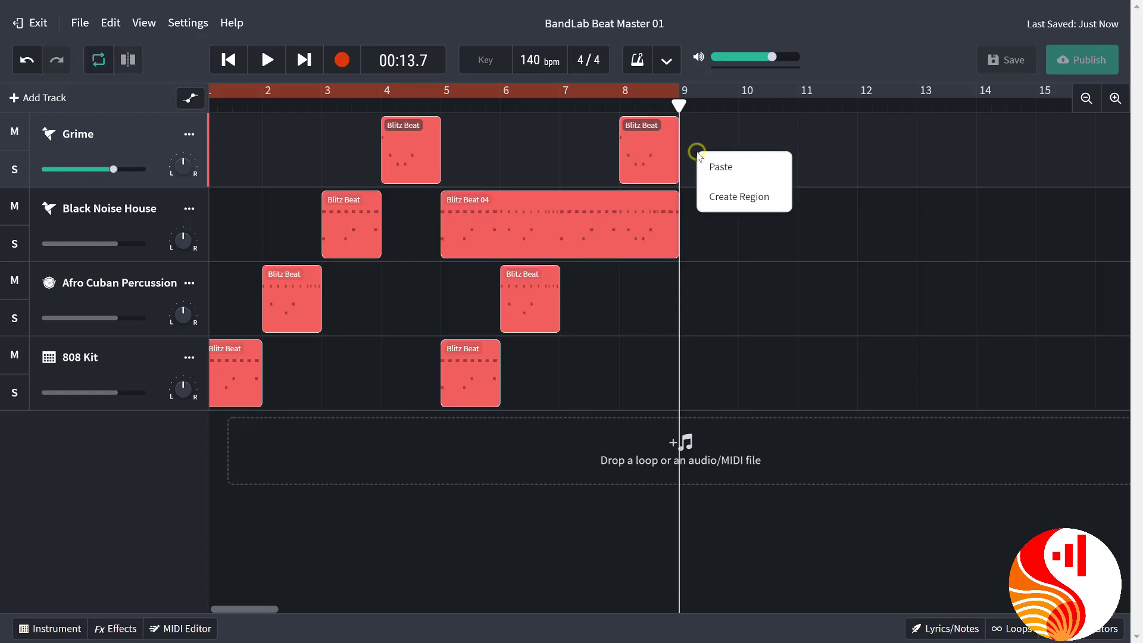
{"action": "left_click", "coordinate": [710, 169]}
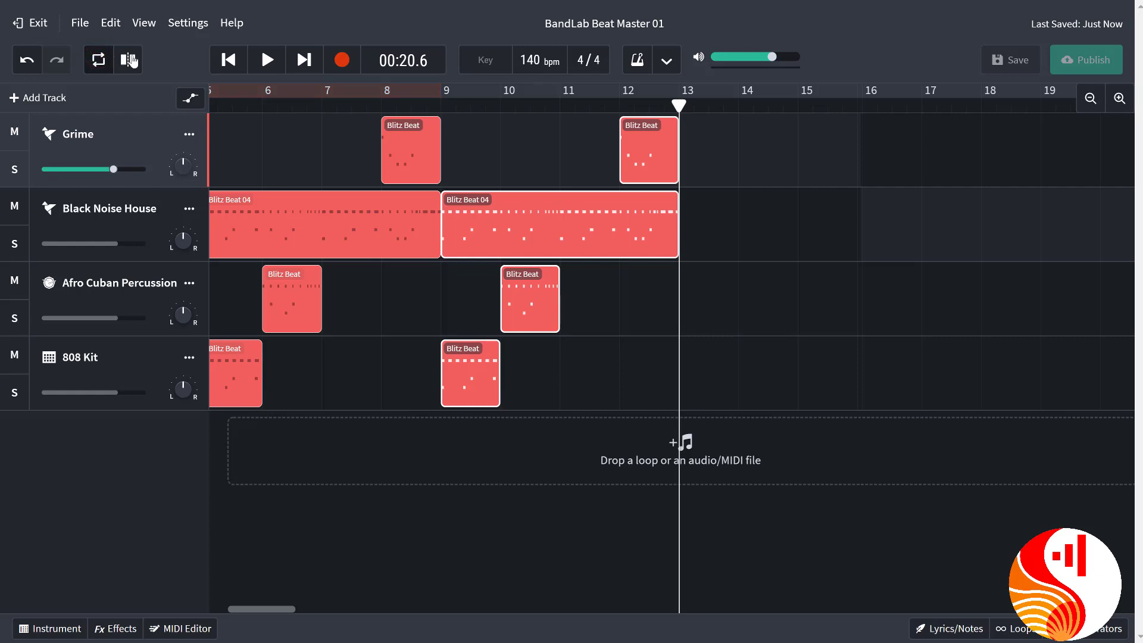
Play briefly past bar 13, stop, and set the active cycle region from bar 9 to bar 13.
{"action": "left_click", "coordinate": [440, 106]}
{"action": "key", "text": "space"}
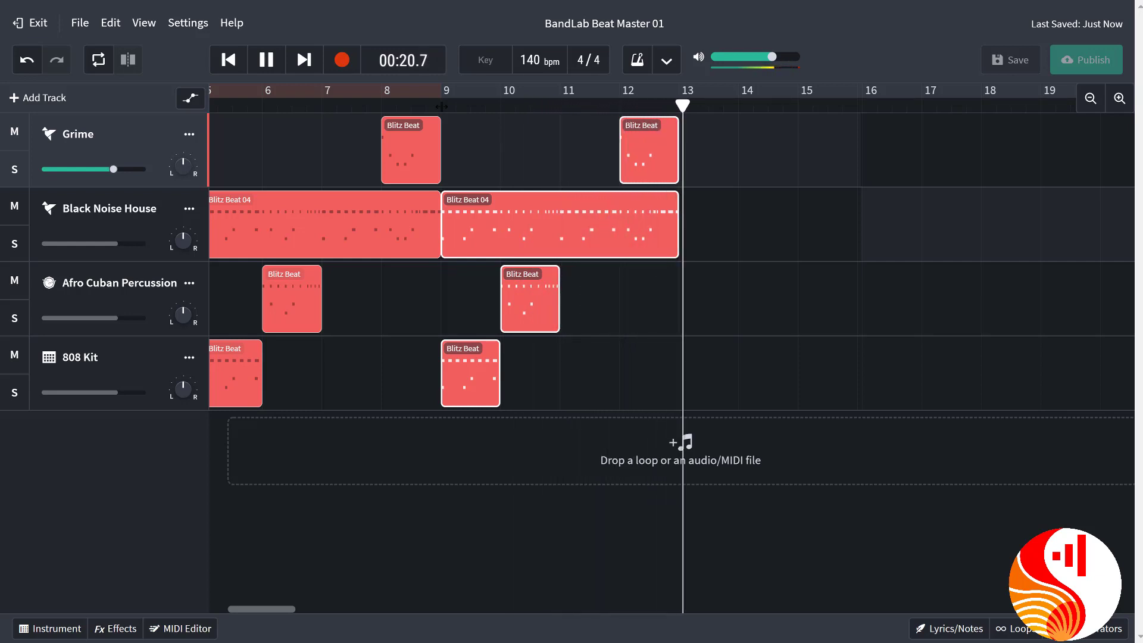
{"action": "key", "text": "space"}
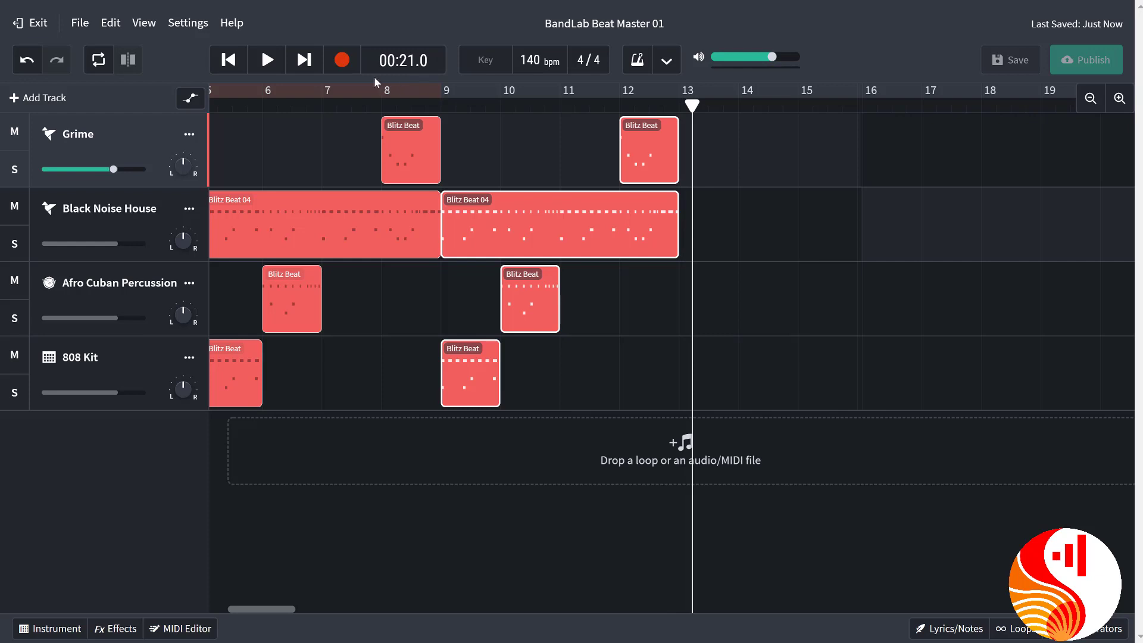
{"action": "left_click_drag", "start_coordinate": [357, 93], "coordinate": [647, 96]}
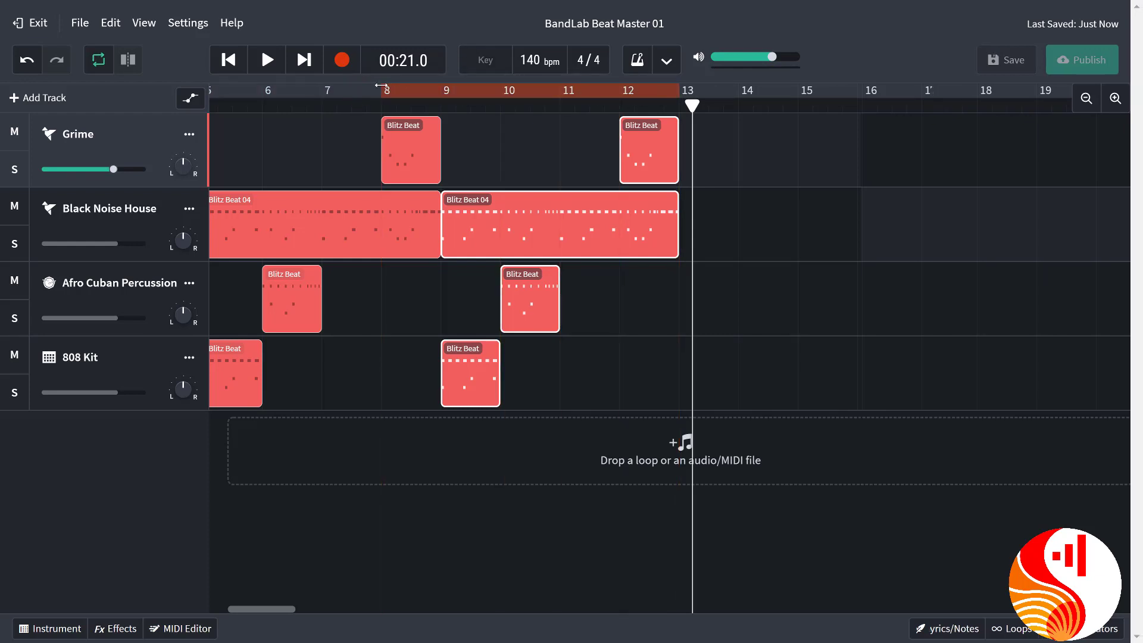
{"action": "left_click_drag", "start_coordinate": [382, 86], "coordinate": [420, 96]}
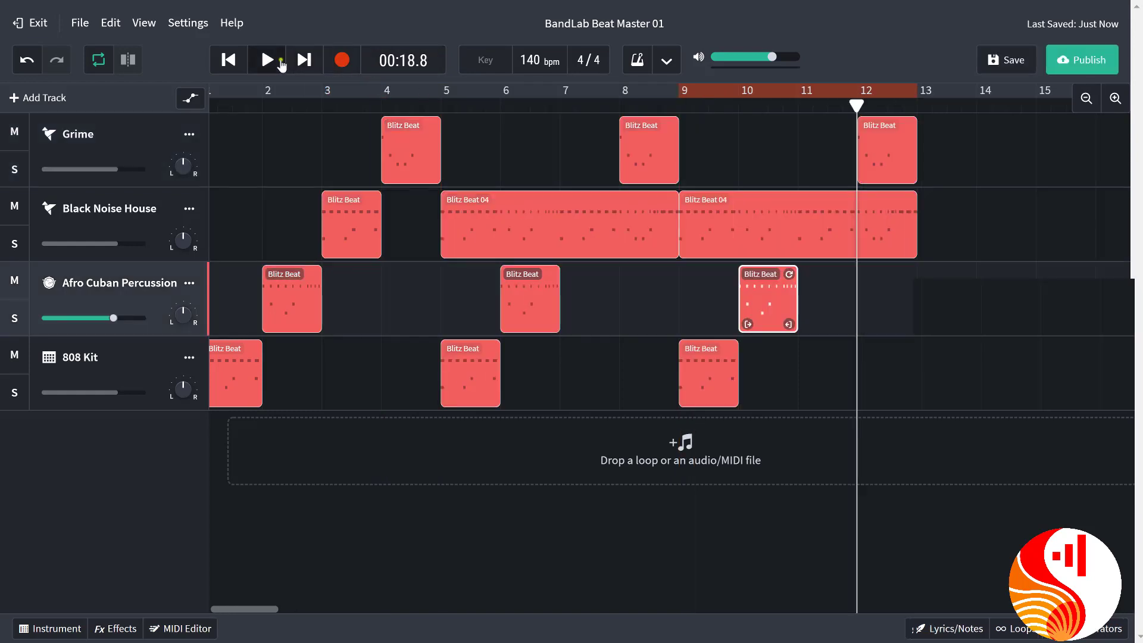
During cycle playback, extend the Afro Cuban Percussion region at bar 10 to bar 12 and the 808 Kit region at bar 9 to bar 11.
{"action": "right_click", "coordinate": [281, 62]}
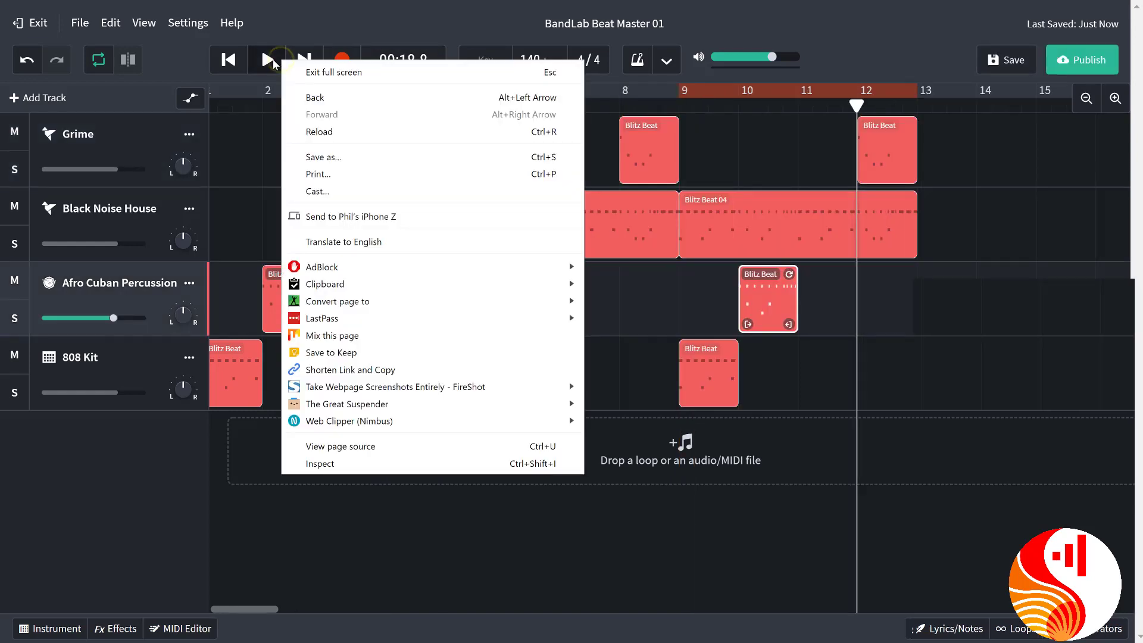
{"action": "left_click", "coordinate": [280, 61]}
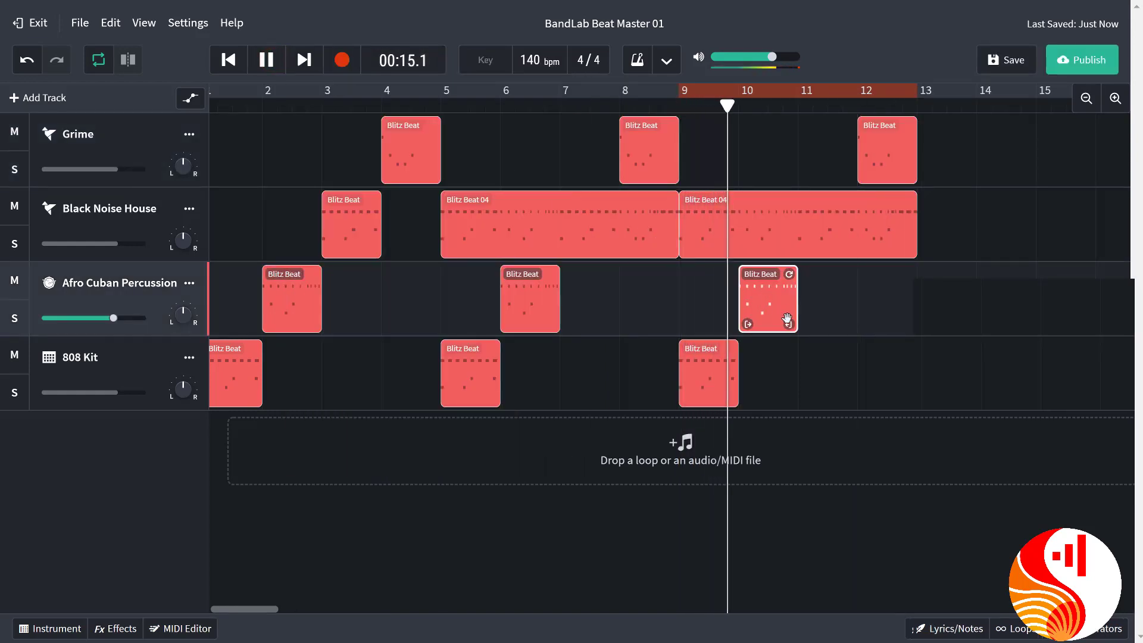
{"action": "left_click_drag", "start_coordinate": [788, 324], "coordinate": [841, 322]}
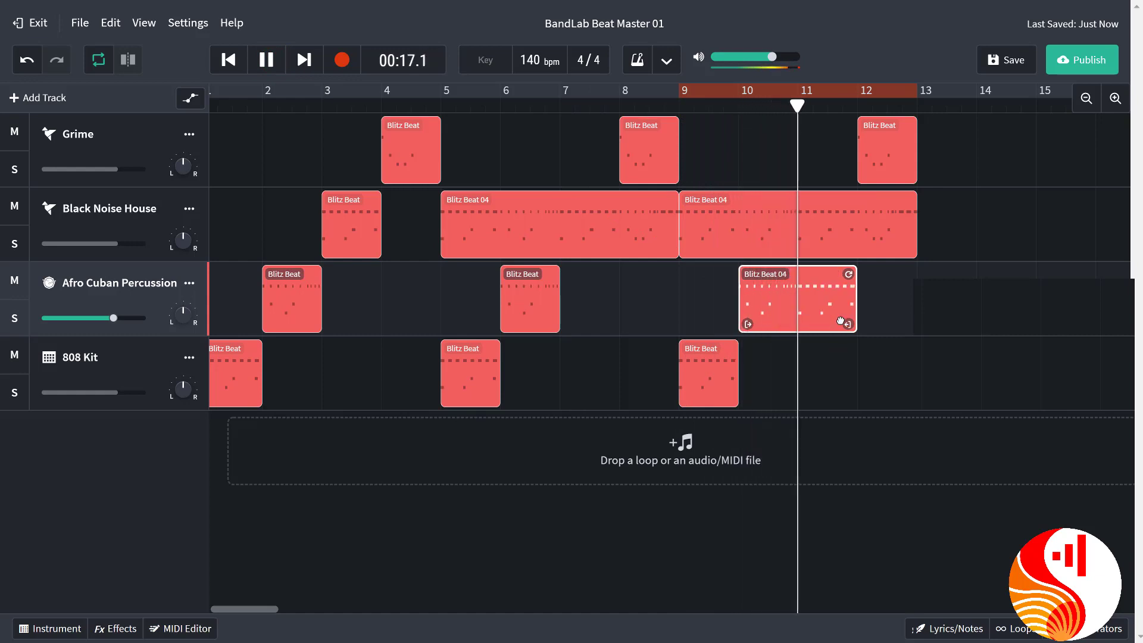
{"action": "left_click", "coordinate": [721, 360]}
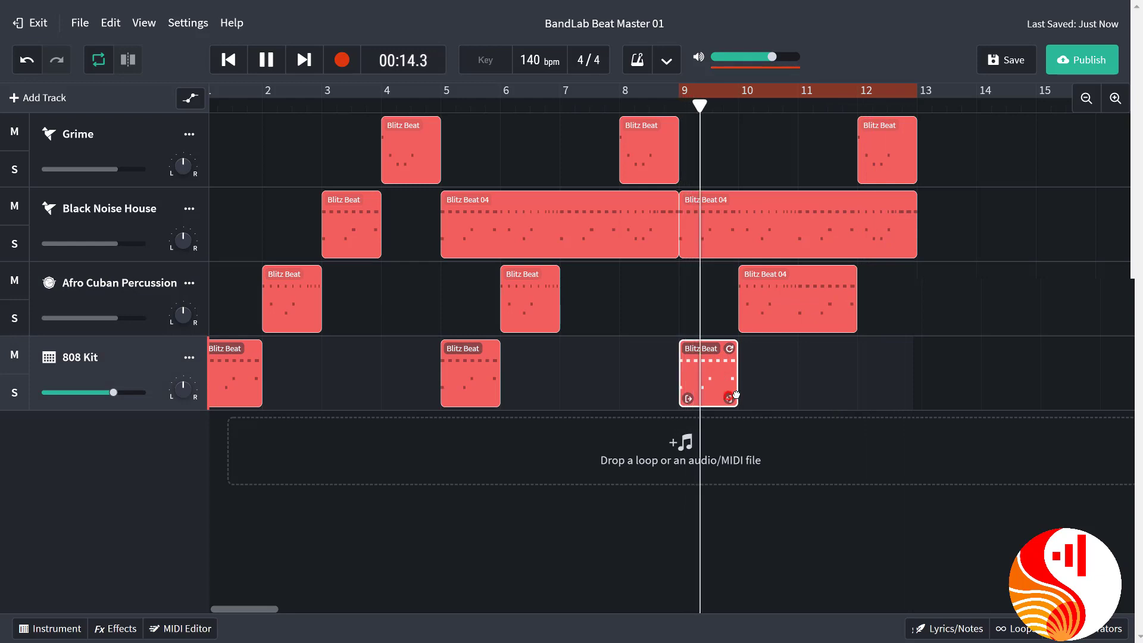
{"action": "left_click_drag", "start_coordinate": [727, 396], "coordinate": [794, 396]}
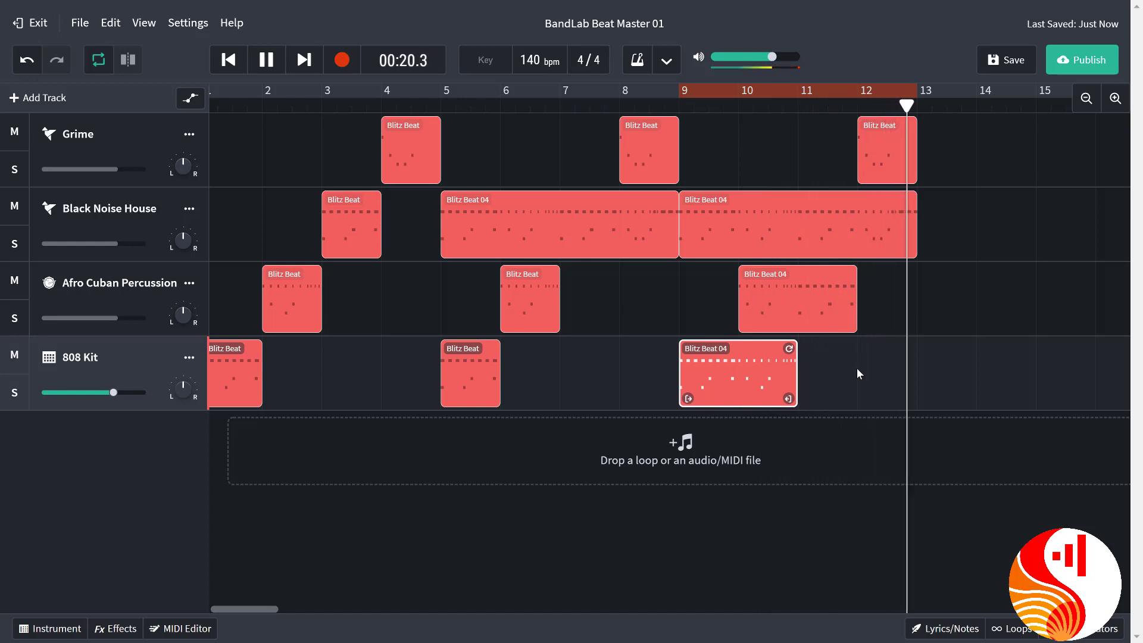
{"action": "key", "text": "space"}
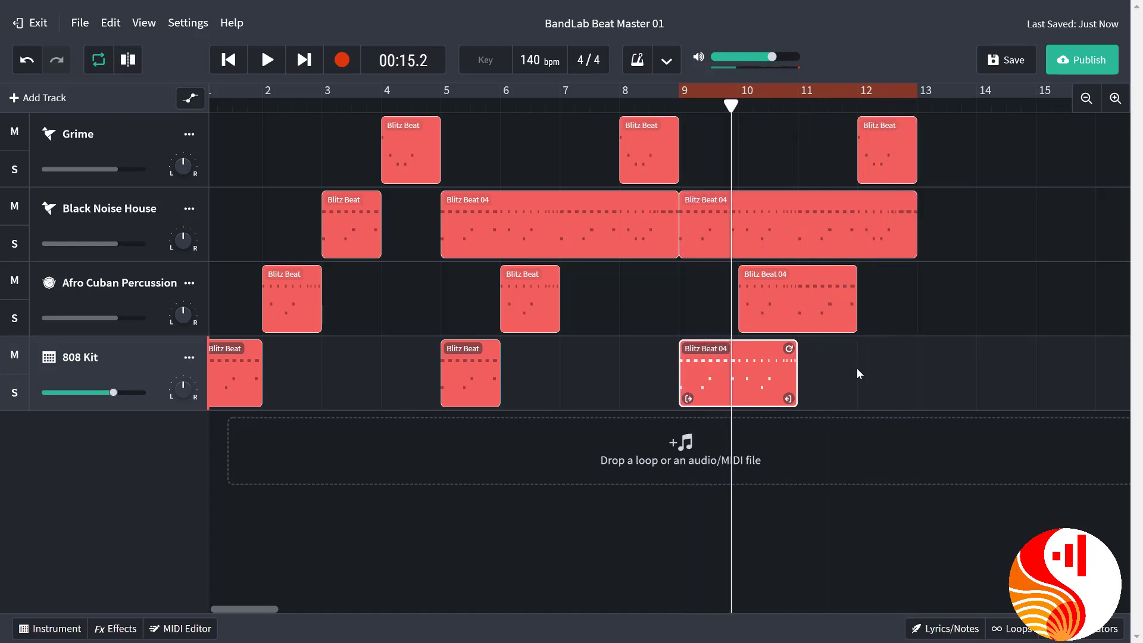
Move the extended Afro Cuban Percussion region to bar 9 and the last 808 Kit and Grime regions to bar 11, and audition the cycle.
{"action": "left_click_drag", "start_coordinate": [795, 287], "coordinate": [744, 290]}
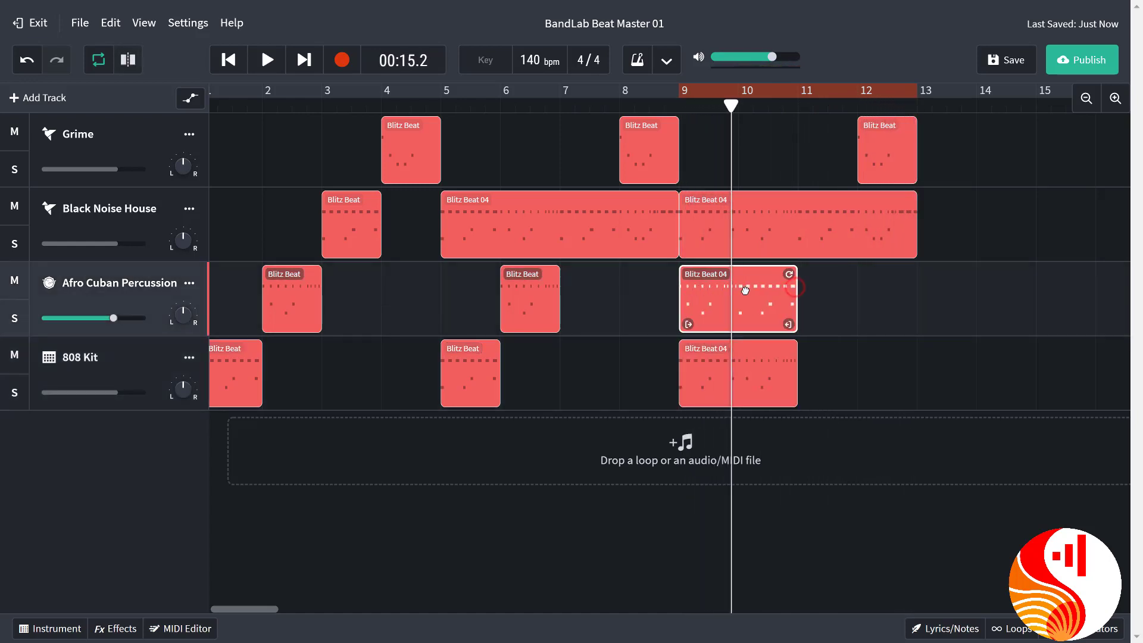
{"action": "left_click_drag", "start_coordinate": [746, 366], "coordinate": [850, 370]}
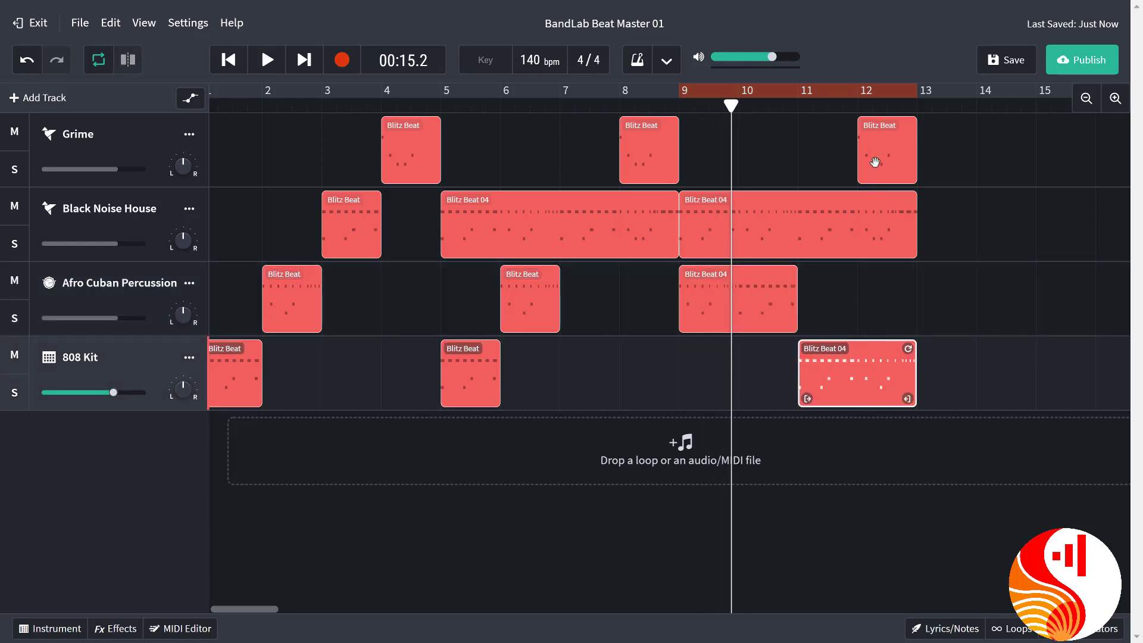
{"action": "left_click_drag", "start_coordinate": [875, 162], "coordinate": [832, 162]}
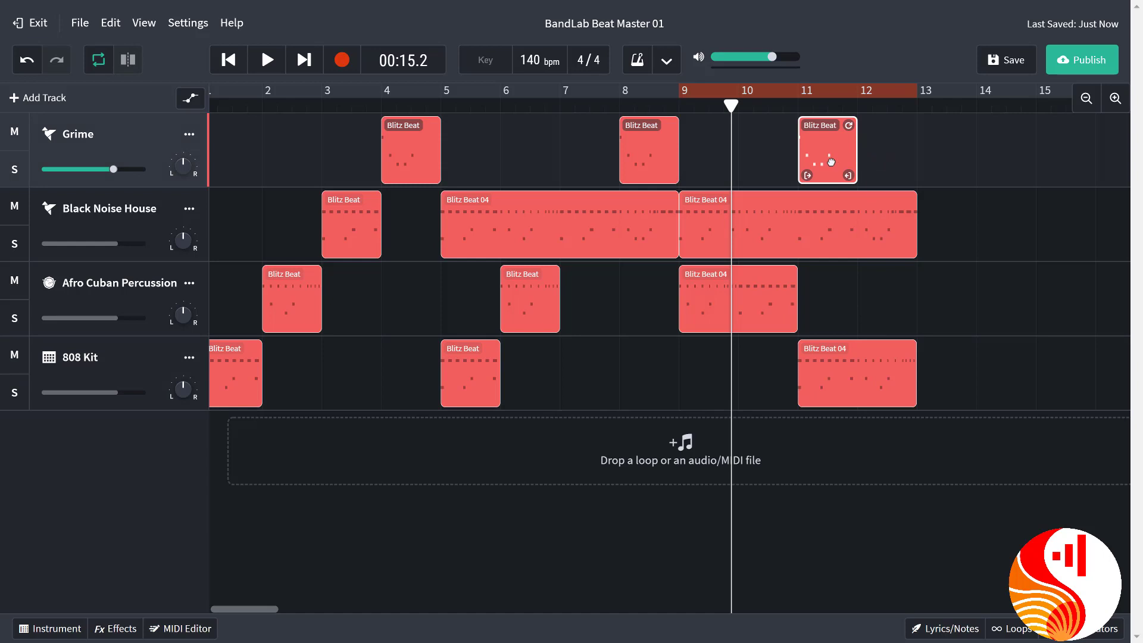
{"action": "key", "text": "space"}
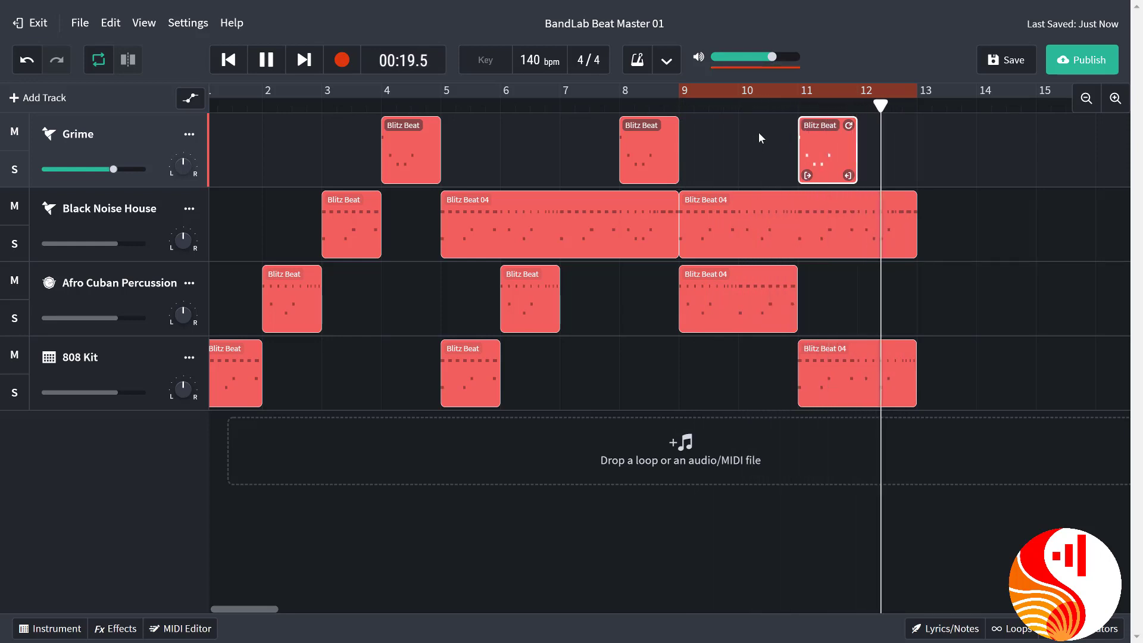
{"action": "key", "text": "space"}
Copy the Grime region at bar 11, paste it at bar 12, and audition the cycle.
{"action": "right_click", "coordinate": [810, 143]}
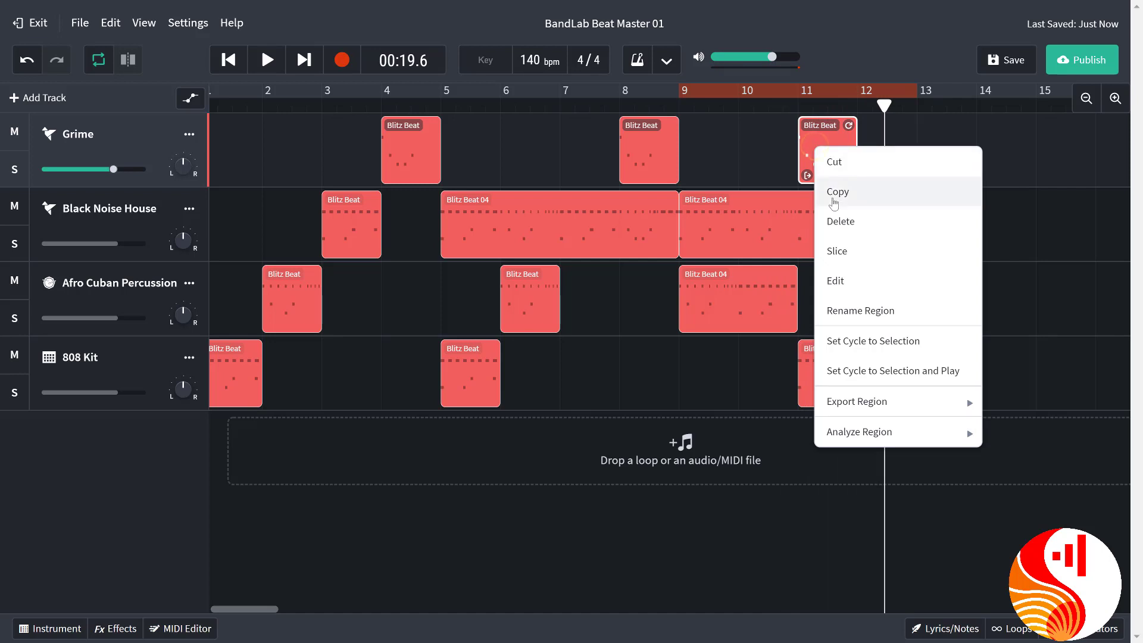
{"action": "left_click", "coordinate": [833, 197]}
{"action": "left_click_drag", "start_coordinate": [884, 106], "coordinate": [857, 106]}
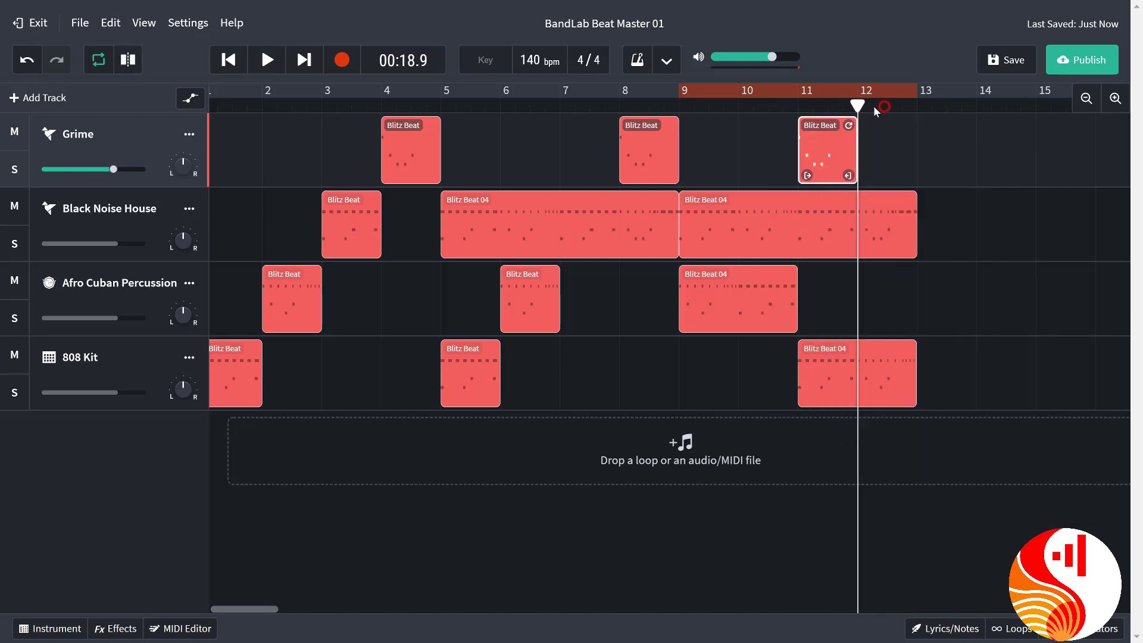
{"action": "right_click", "coordinate": [873, 137]}
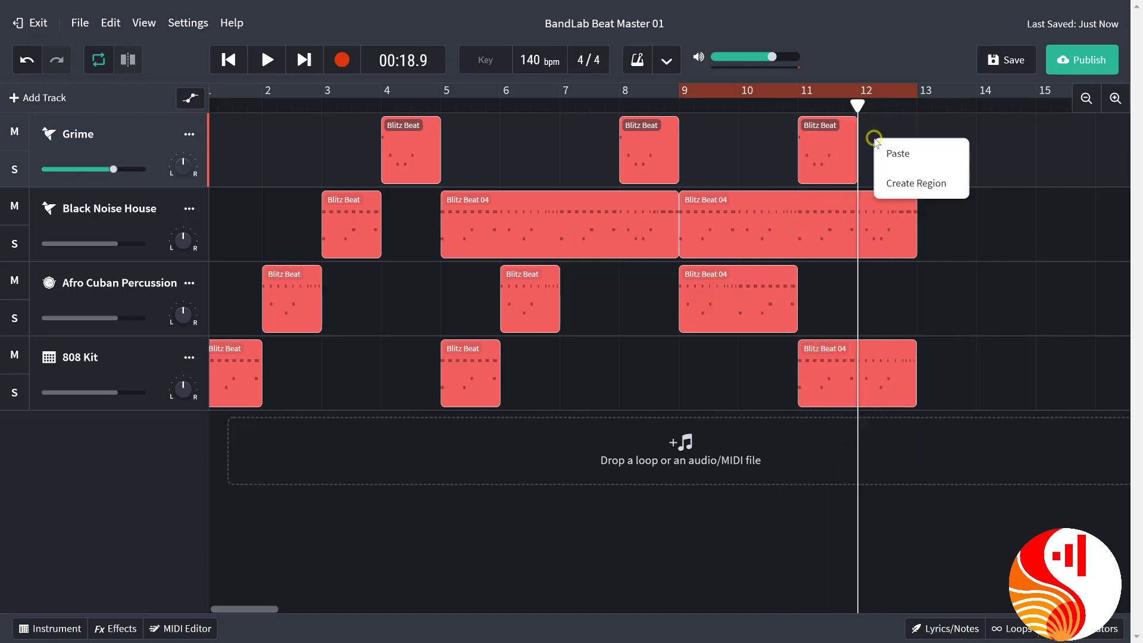
{"action": "left_click", "coordinate": [893, 163]}
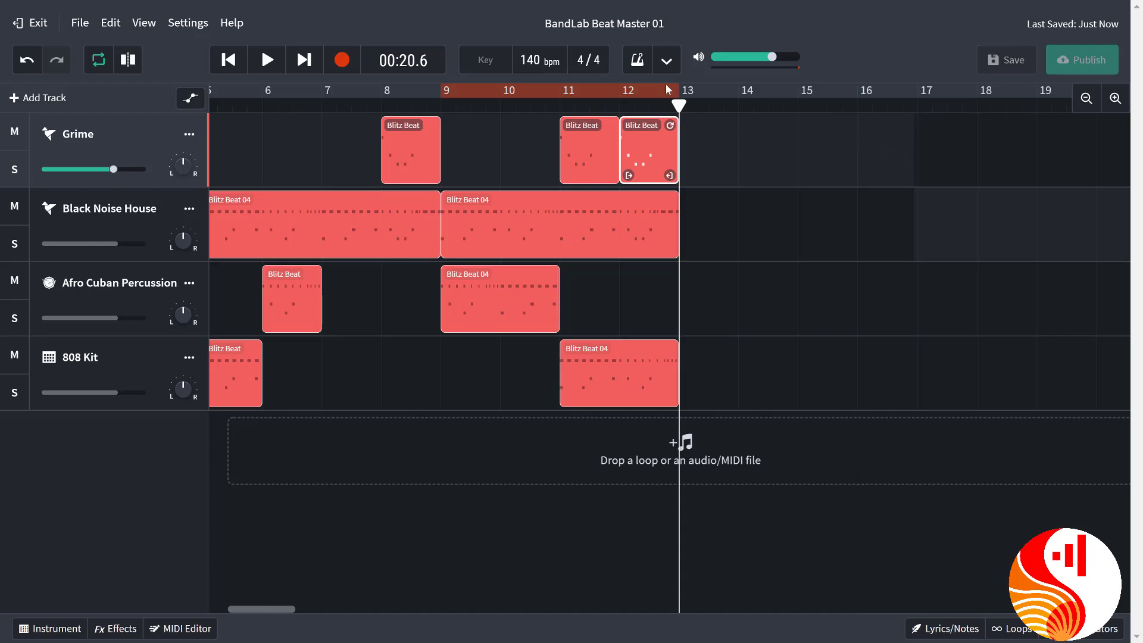
{"action": "key", "text": "space"}
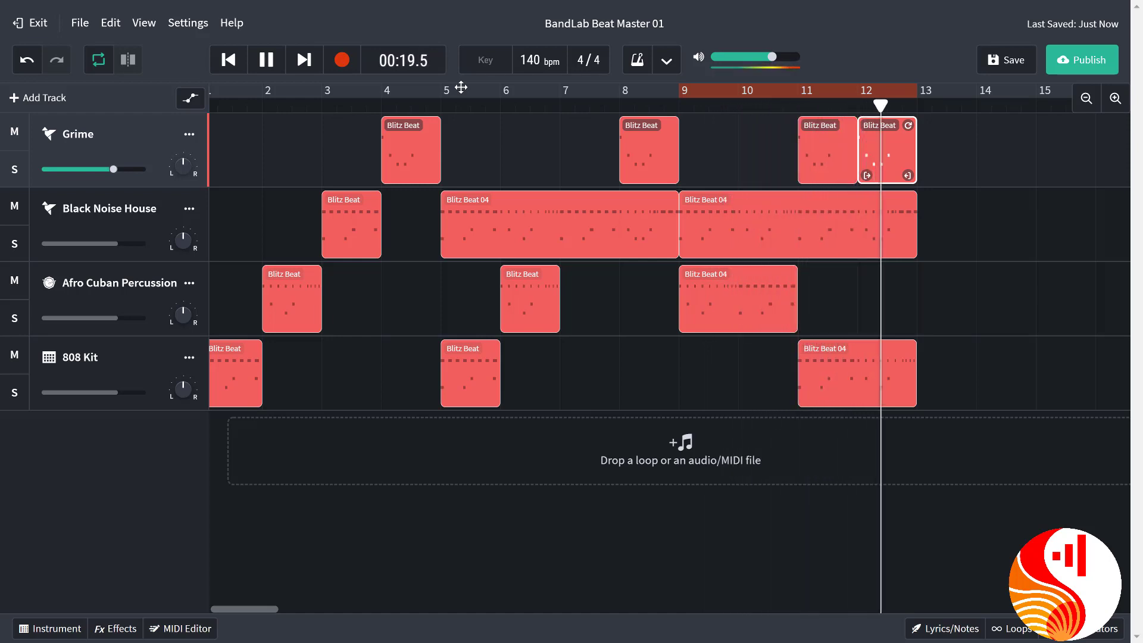
{"action": "key", "text": "space"}
Copy all regions between bars 9 and 13 on the four tracks, paste them at bar 13, and move the cycle region to bars 13 to 17.
{"action": "left_click", "coordinate": [734, 104]}
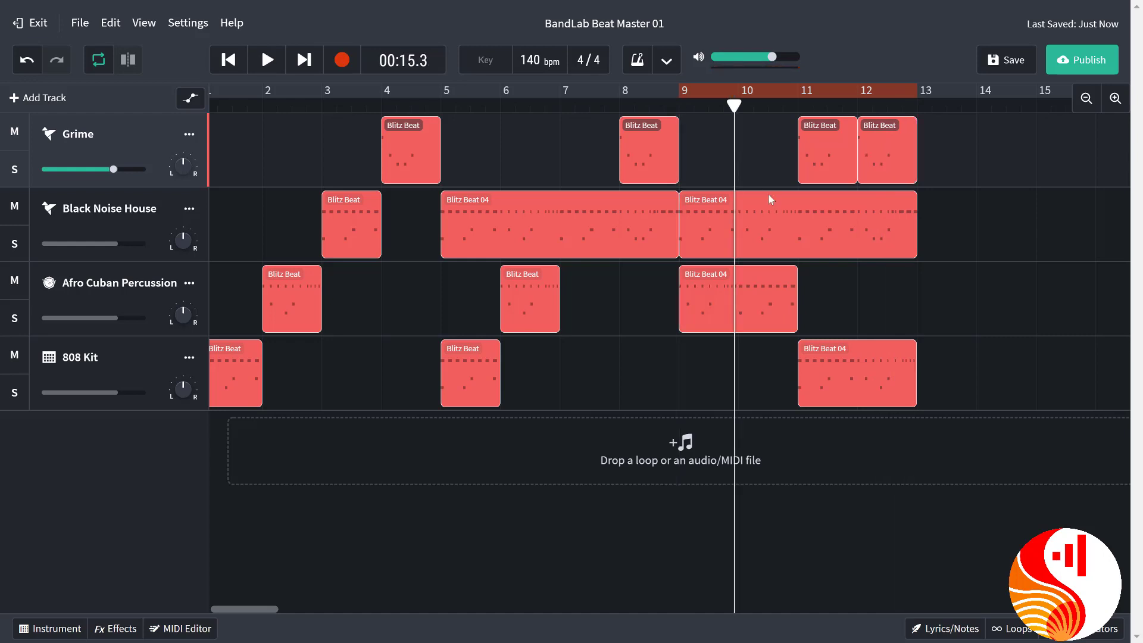
{"action": "left_click_drag", "start_coordinate": [934, 394], "coordinate": [765, 152]}
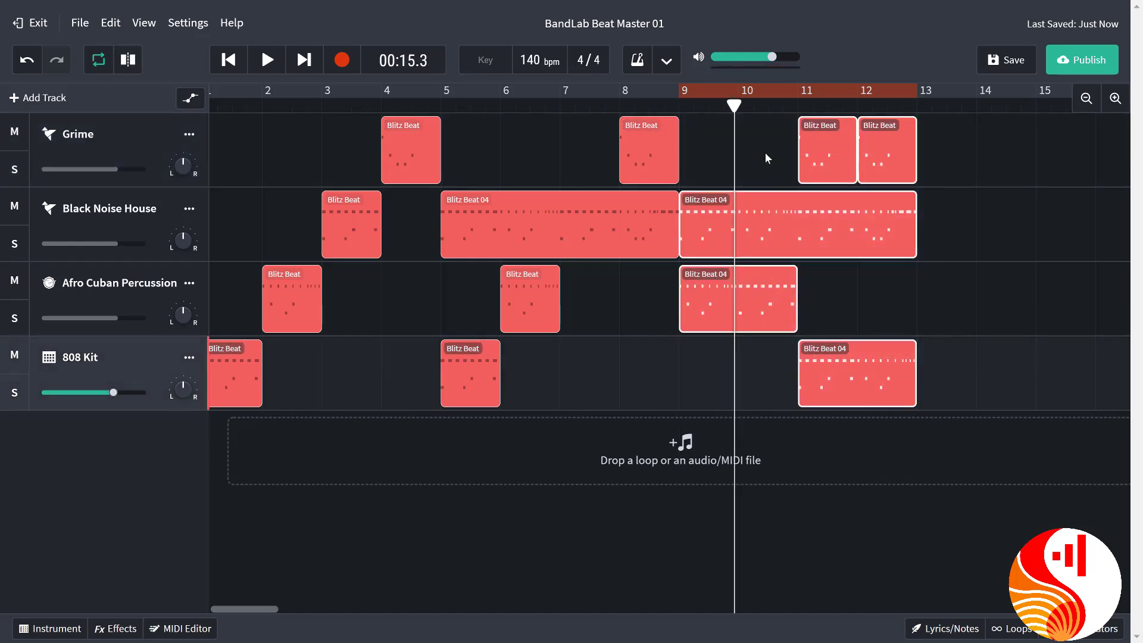
{"action": "right_click", "coordinate": [826, 152]}
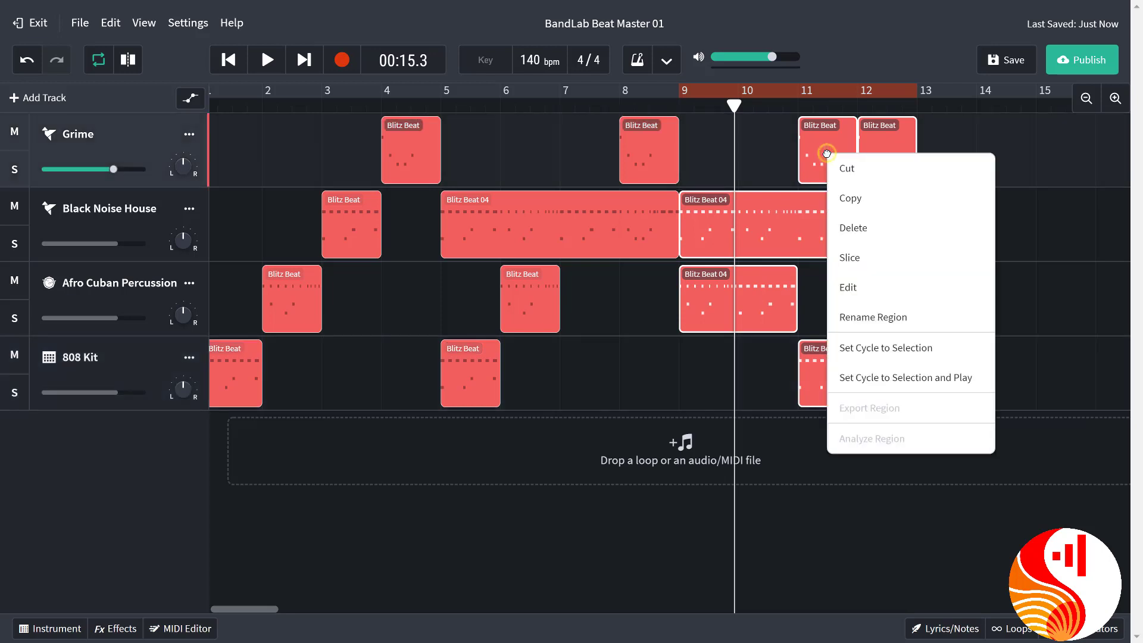
{"action": "left_click", "coordinate": [857, 202]}
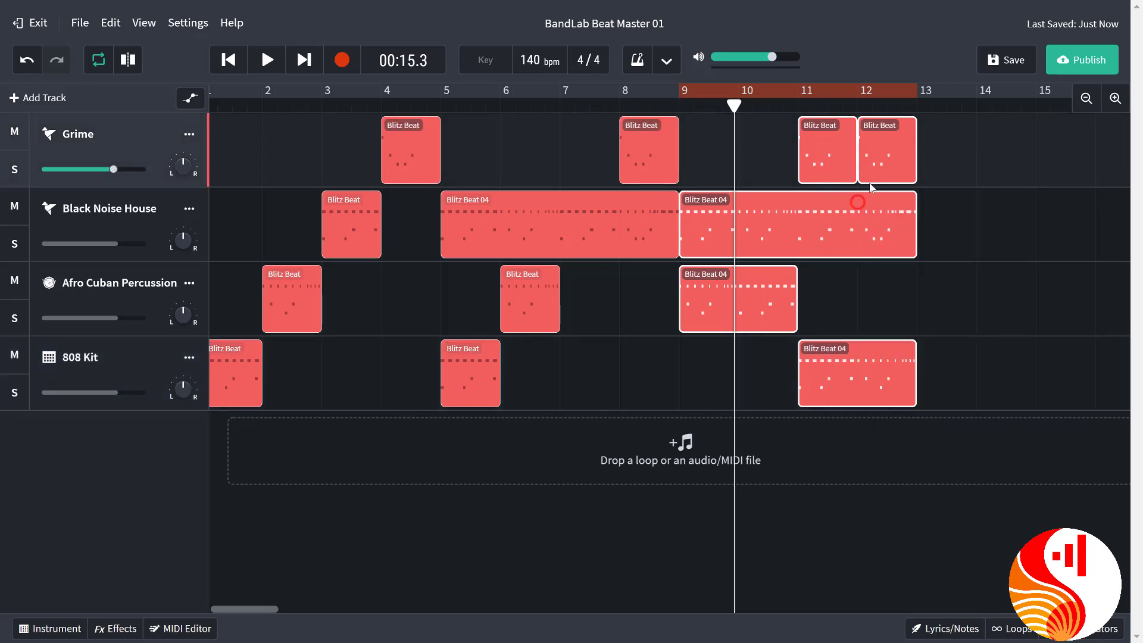
{"action": "left_click", "coordinate": [917, 107]}
{"action": "right_click", "coordinate": [934, 141]}
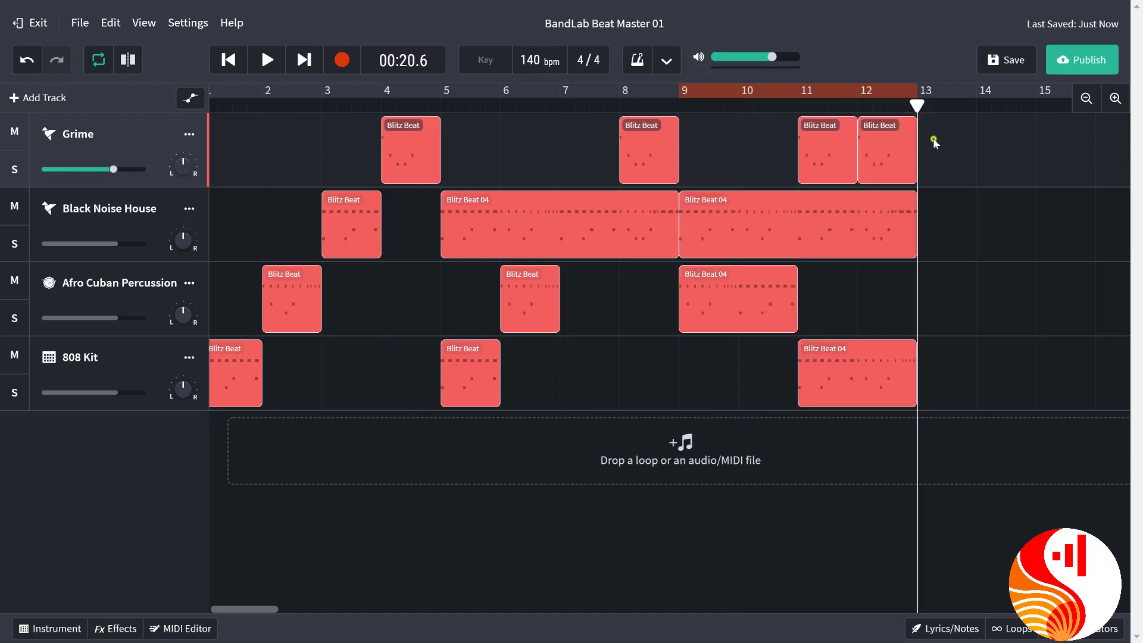
{"action": "left_click", "coordinate": [946, 156]}
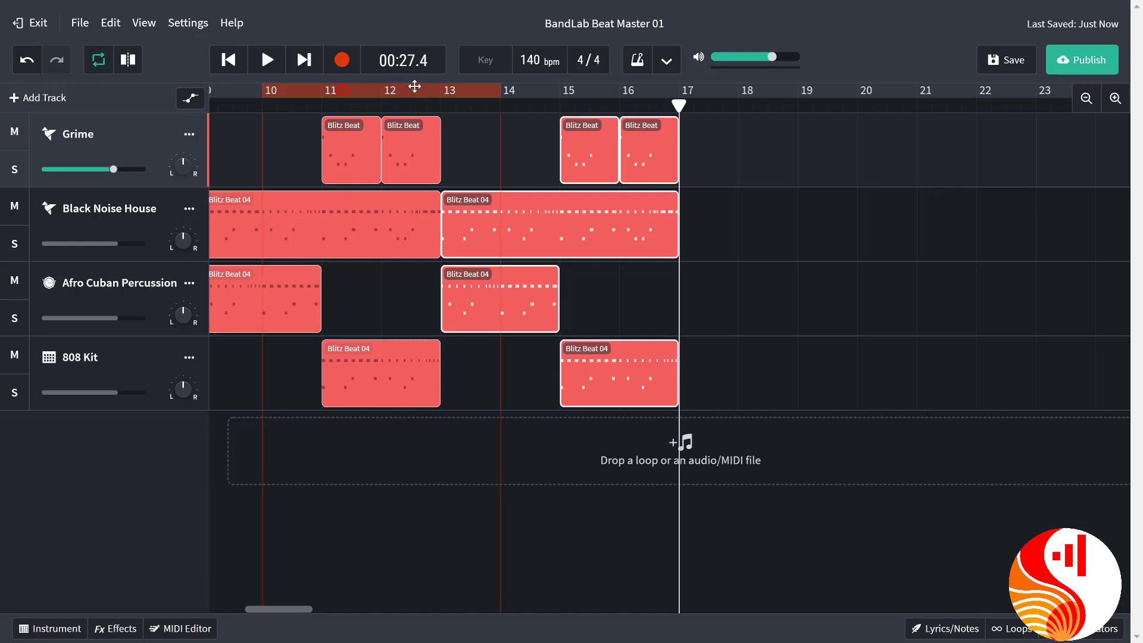
{"action": "left_click_drag", "start_coordinate": [414, 87], "coordinate": [561, 89]}
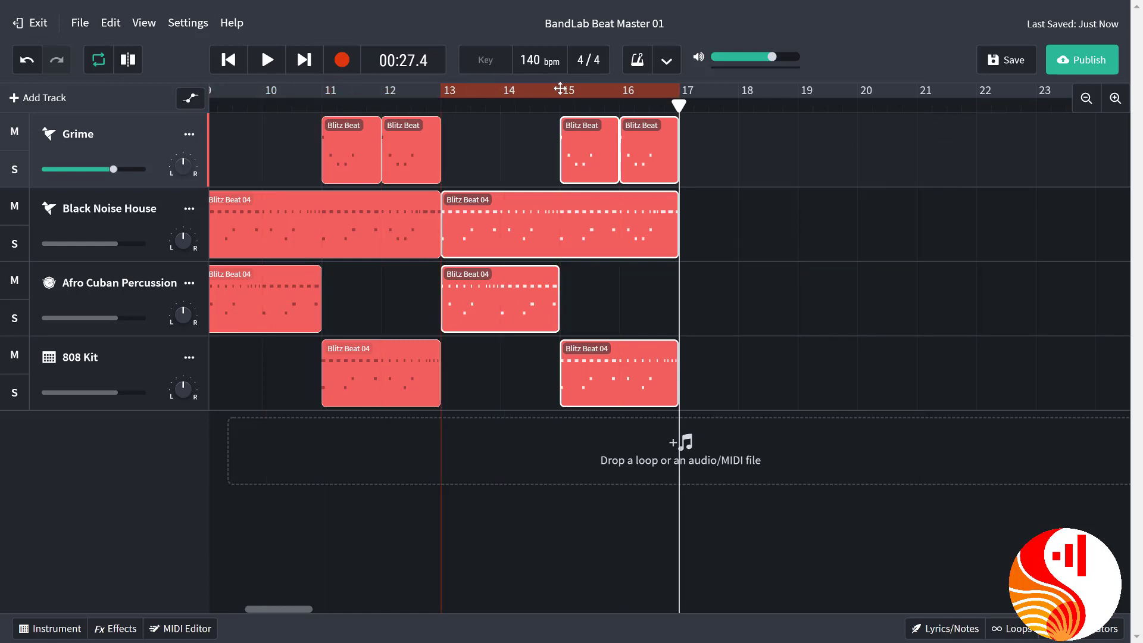
Extend the Afro Cuban Percussion region at bar 13 to bar 16, and shorten the Black Noise House region at bar 13 to end at bar 16.
{"action": "left_click", "coordinate": [540, 276]}
{"action": "left_click", "coordinate": [547, 320]}
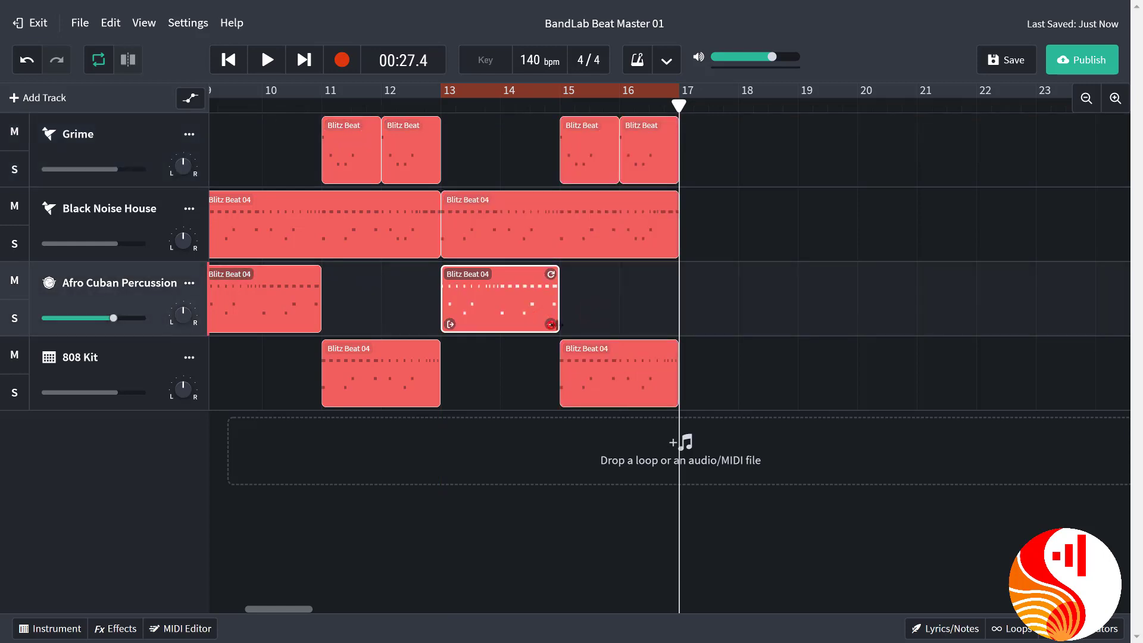
{"action": "left_click_drag", "start_coordinate": [550, 324], "coordinate": [591, 325]}
{"action": "left_click", "coordinate": [487, 238]}
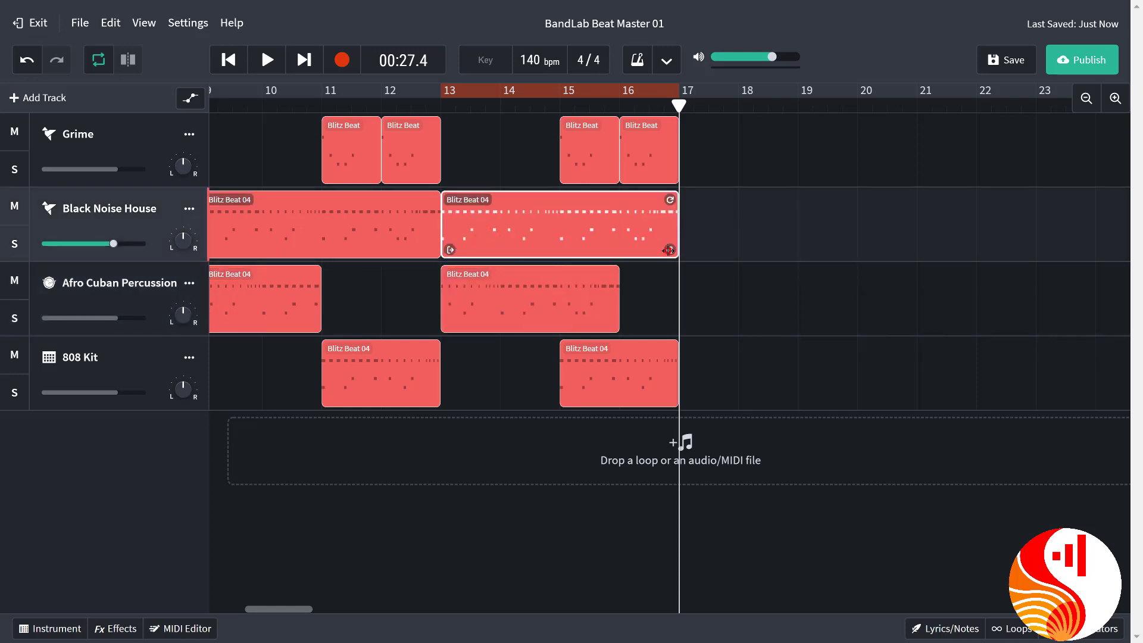
{"action": "left_click_drag", "start_coordinate": [668, 250], "coordinate": [620, 254]}
Move the last Afro Cuban Percussion and 808 Kit regions to start at bar 14, and audition the cycle.
{"action": "left_click_drag", "start_coordinate": [576, 301], "coordinate": [617, 304]}
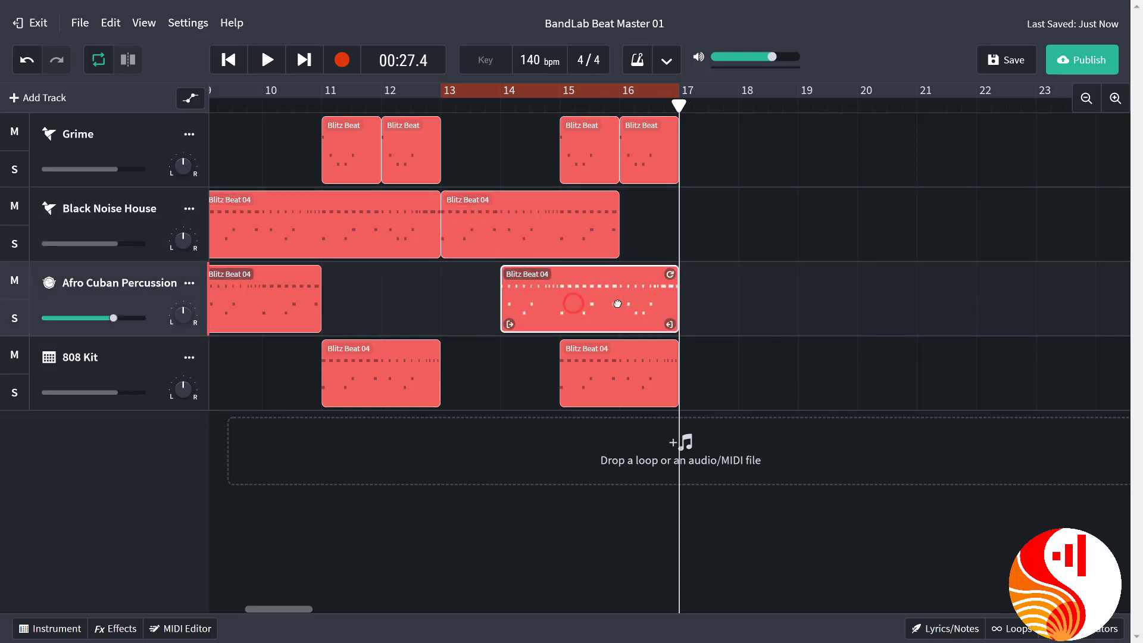
{"action": "left_click", "coordinate": [592, 363]}
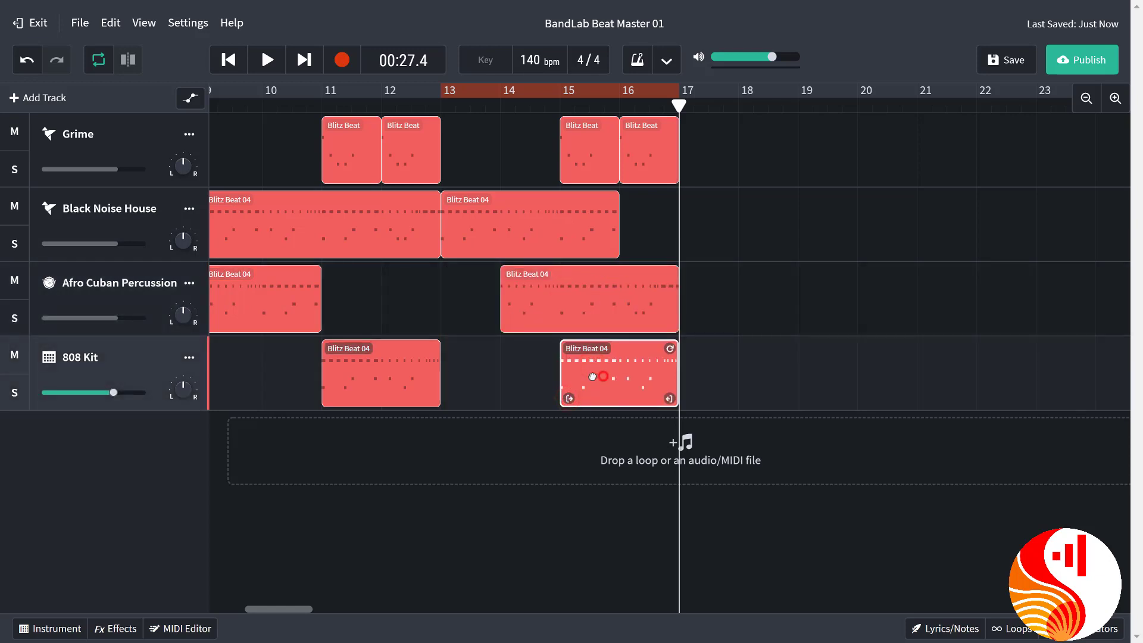
{"action": "left_click_drag", "start_coordinate": [592, 376], "coordinate": [555, 376]}
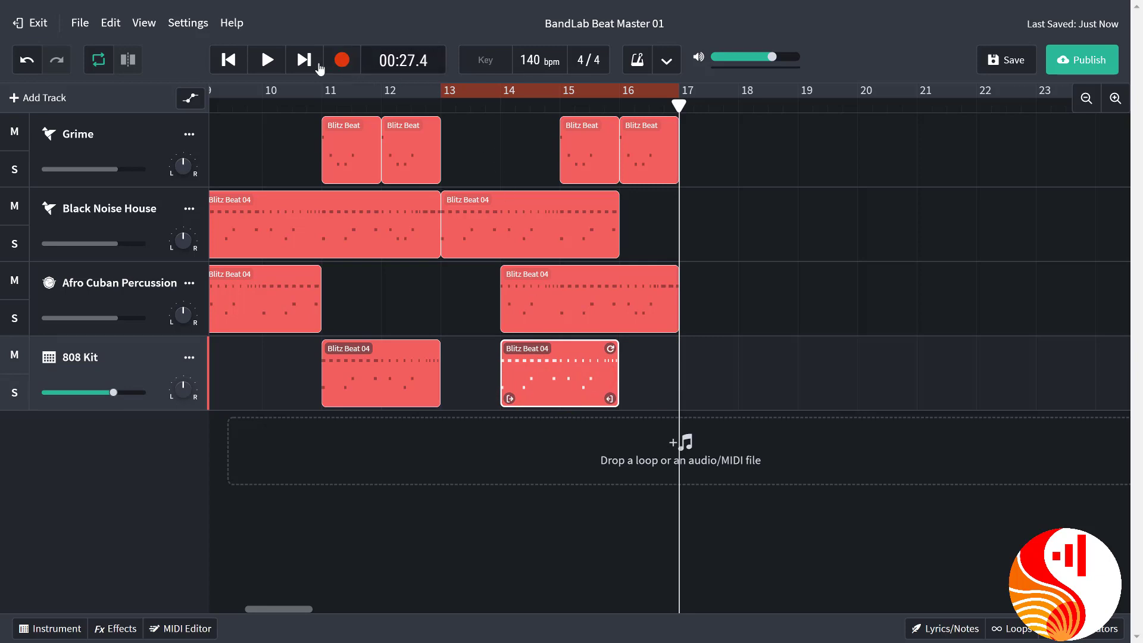
{"action": "left_click", "coordinate": [267, 60]}
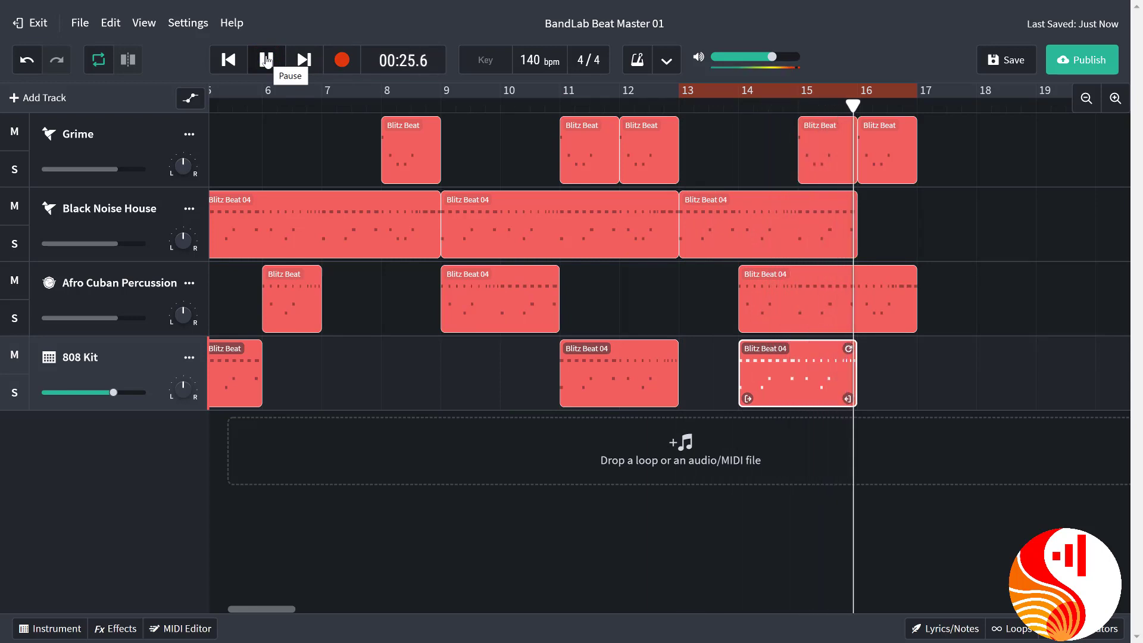
{"action": "left_click", "coordinate": [266, 60]}
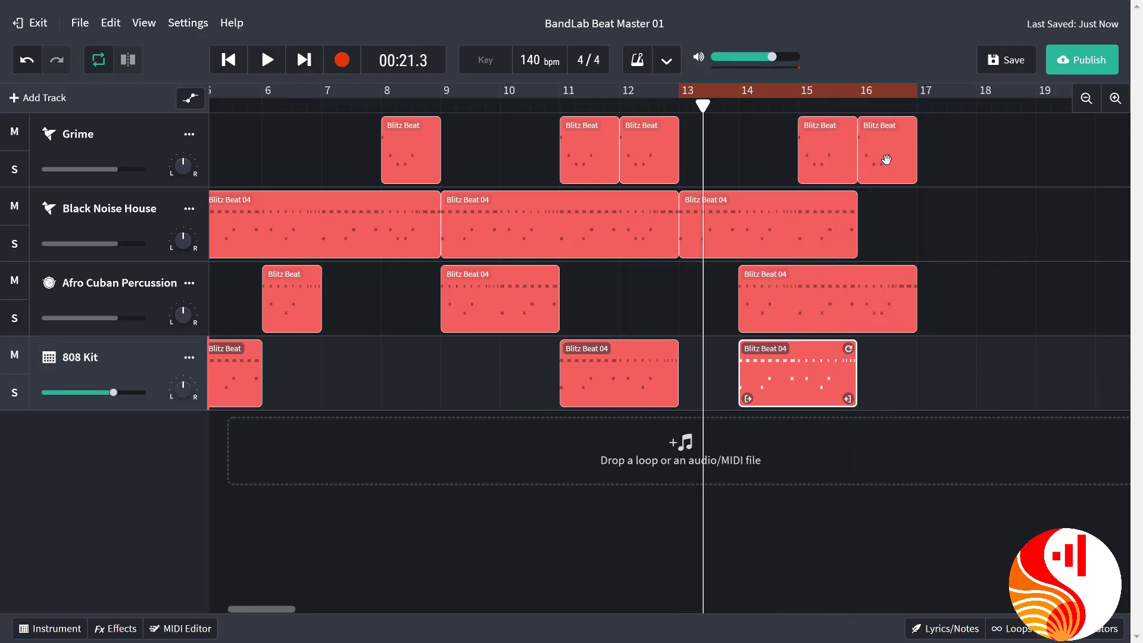
Delete the Grime region at bar 16 and audition the cycle.
{"action": "left_click", "coordinate": [886, 160]}
{"action": "key", "text": "Delete"}
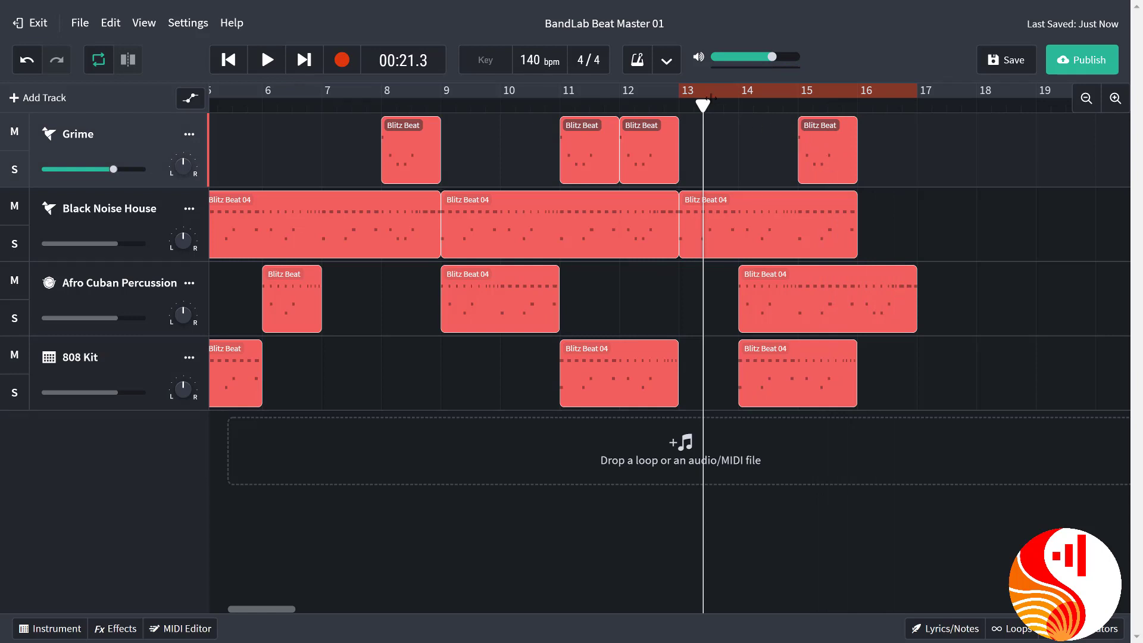
{"action": "left_click", "coordinate": [258, 67]}
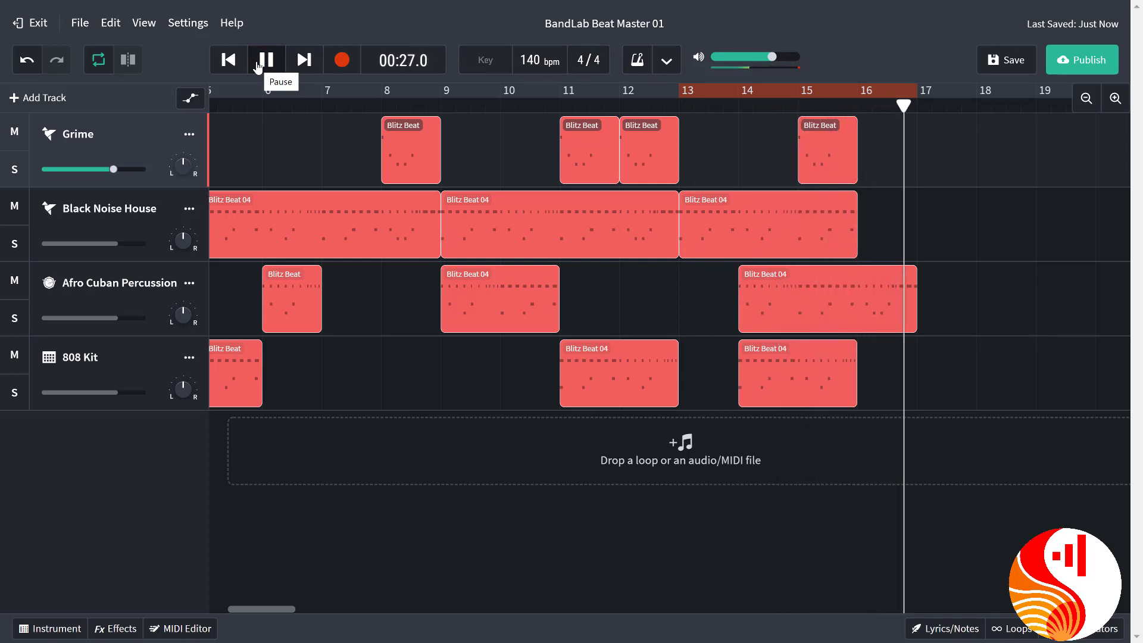
{"action": "left_click", "coordinate": [258, 67]}
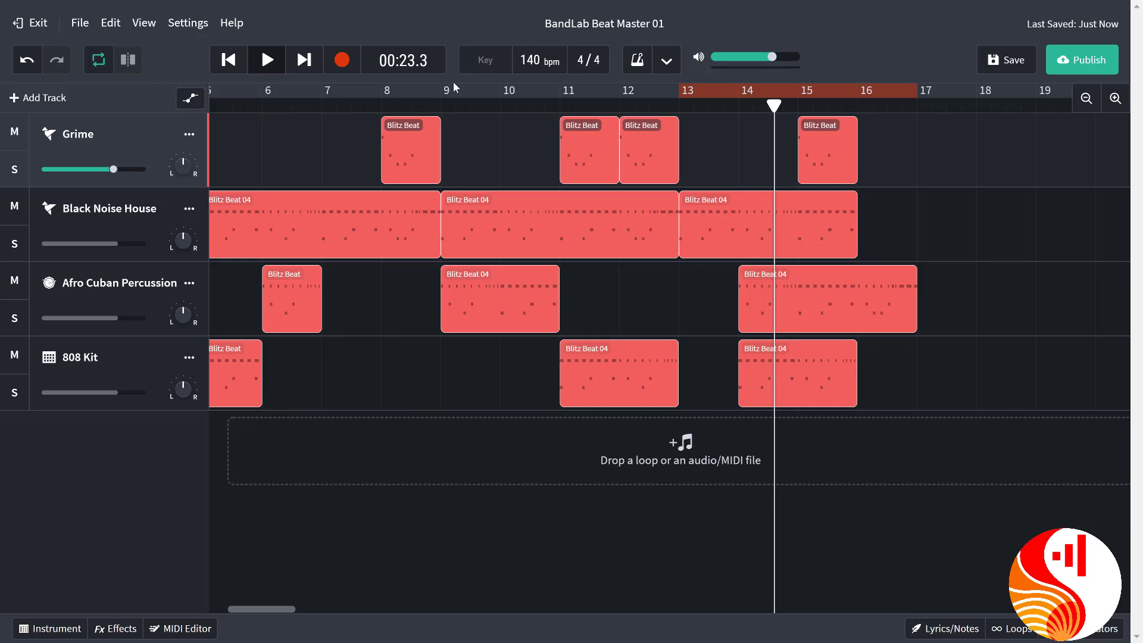
Extend the start of the cycle region back to bar 1 and play the song from the beginning.
{"action": "left_click_drag", "start_coordinate": [487, 97], "coordinate": [171, 95]}
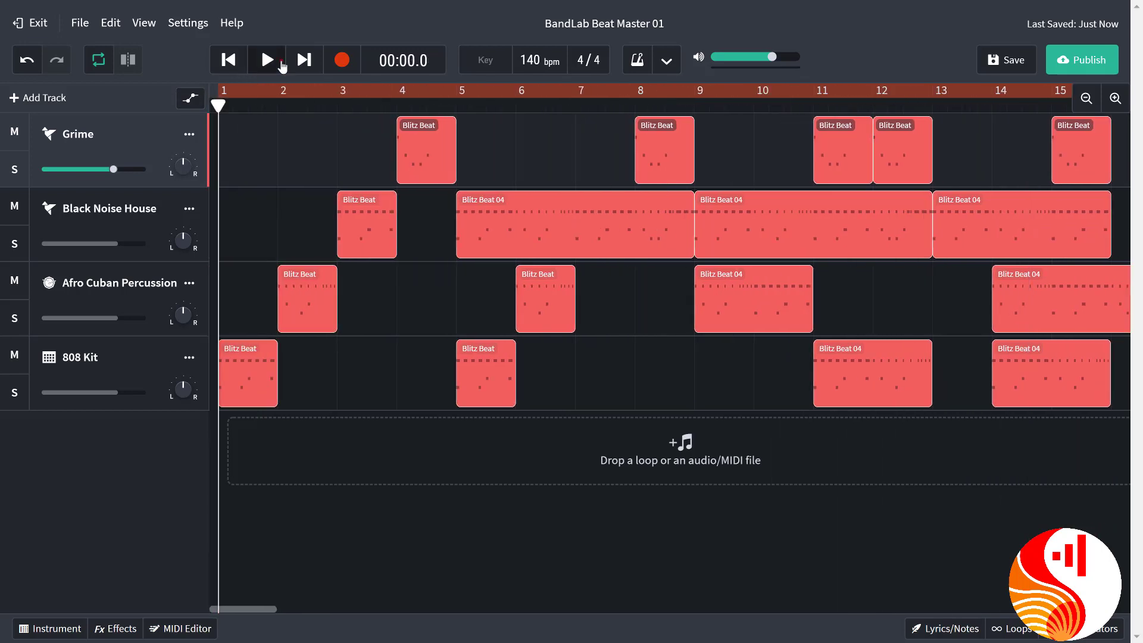
{"action": "left_click", "coordinate": [279, 62]}
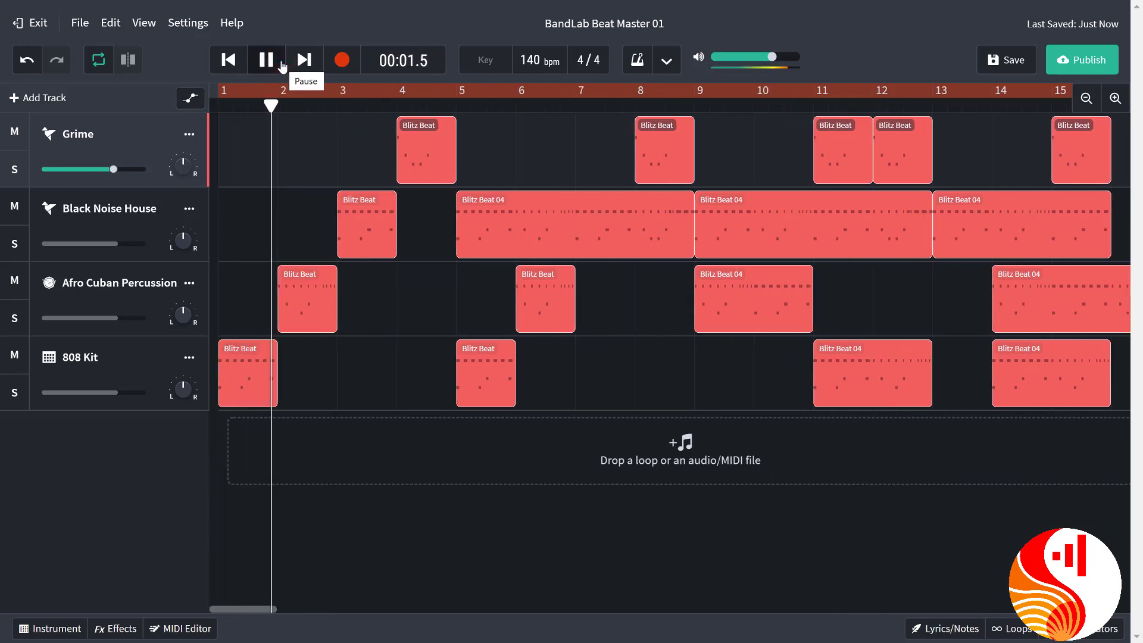